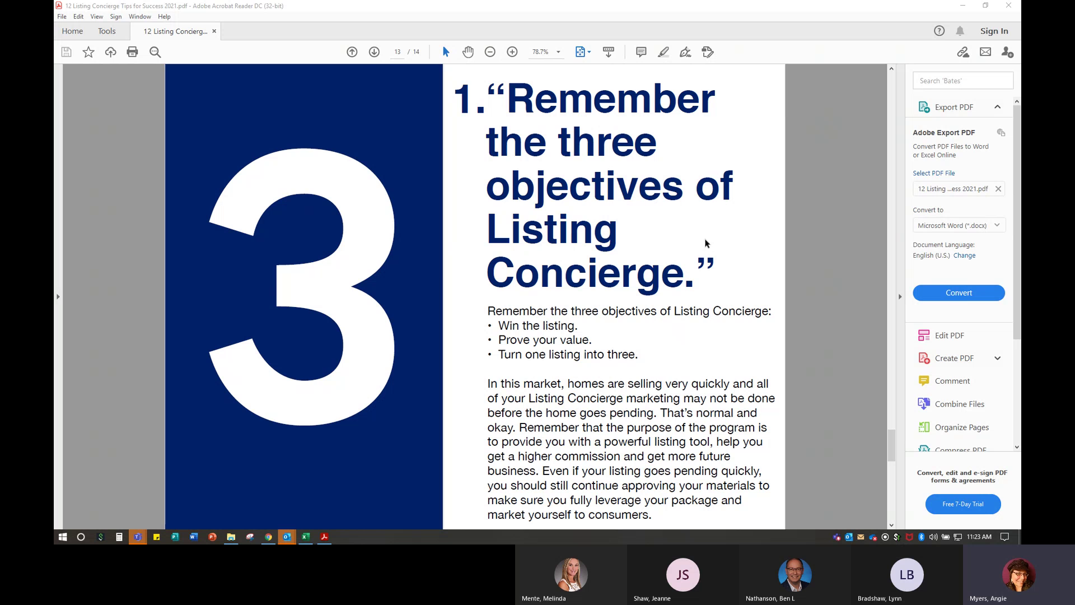
- Open a new Chrome tab showing the Coldwell Banker Desk home page at mycbdesk.com
{"action": "left_click", "coordinate": [268, 538]}
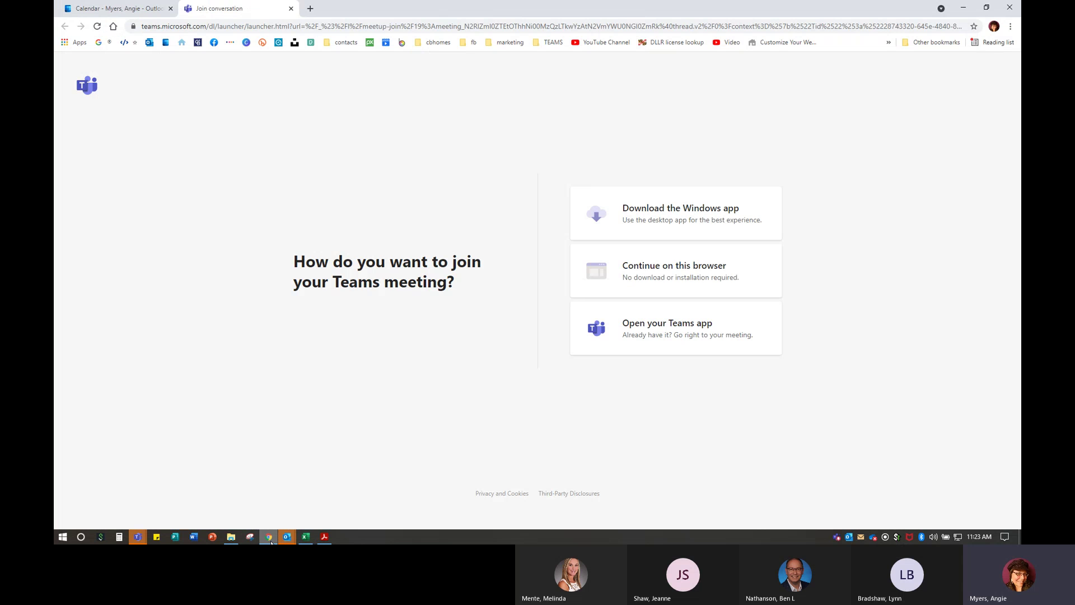
{"action": "key", "text": "ctrl+n"}
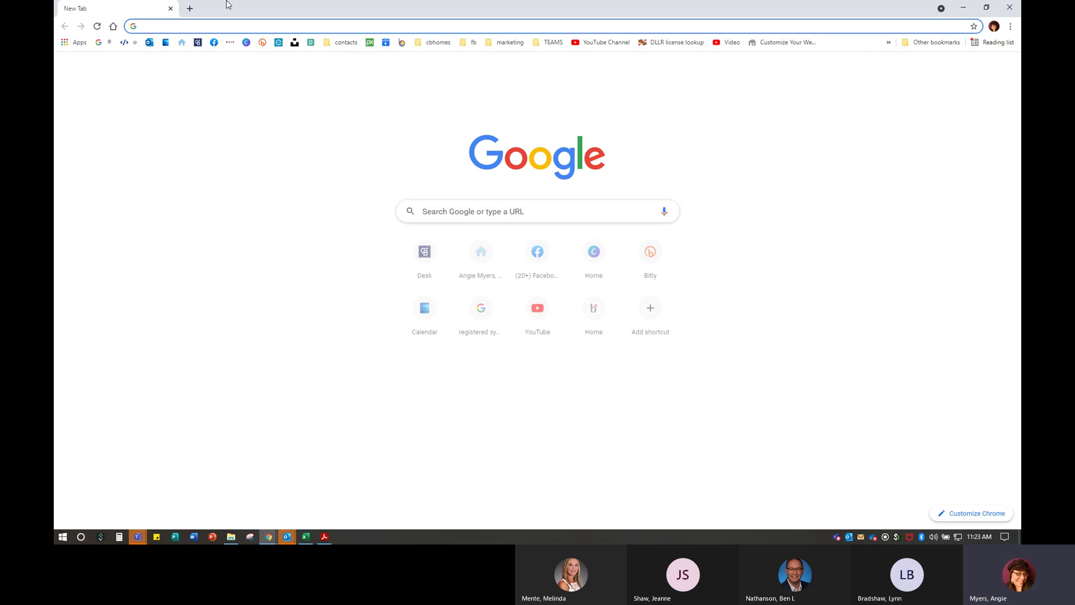
{"action": "left_click", "coordinate": [199, 43]}
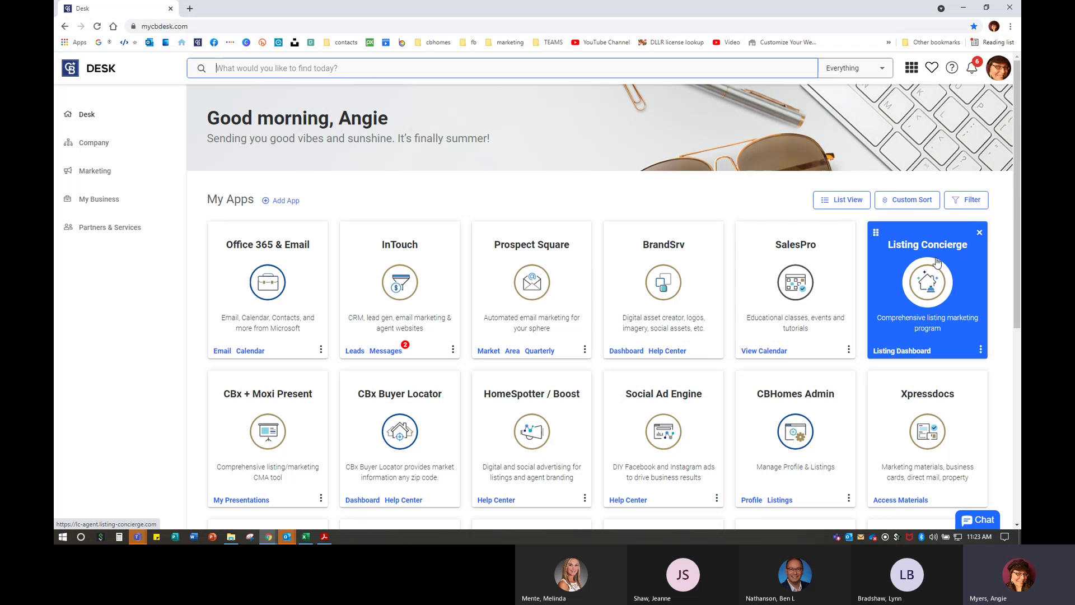
{"action": "mouse_move", "coordinate": [937, 260]}
{"action": "left_mouse_down"}
{"action": "mouse_move", "coordinate": [700, 269]}
{"action": "mouse_move", "coordinate": [401, 258]}
{"action": "mouse_move", "coordinate": [927, 262]}
{"action": "left_mouse_up"}
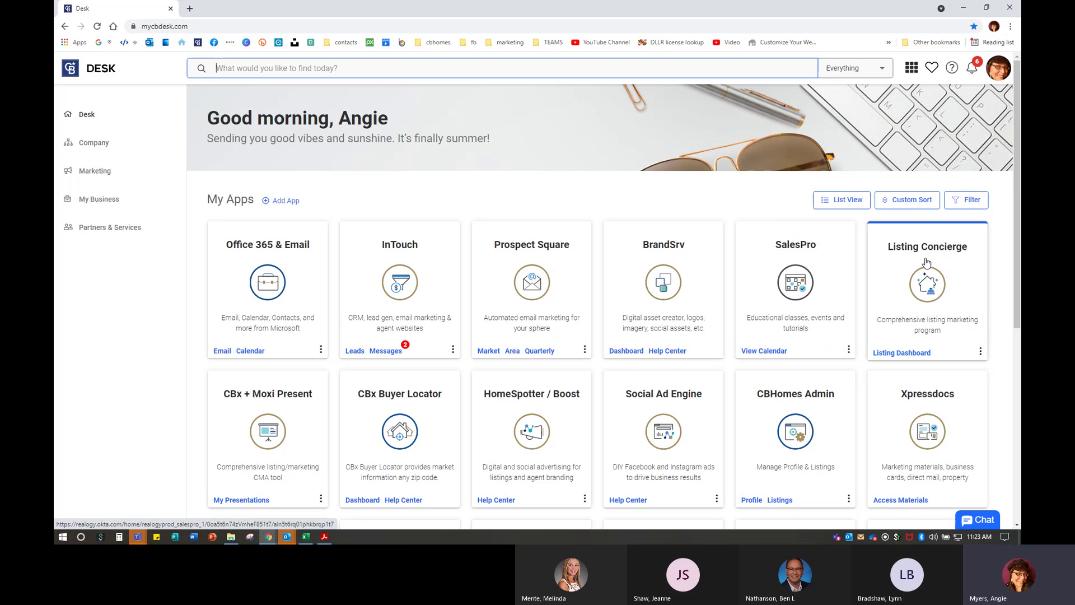
{"action": "left_click", "coordinate": [966, 200]}
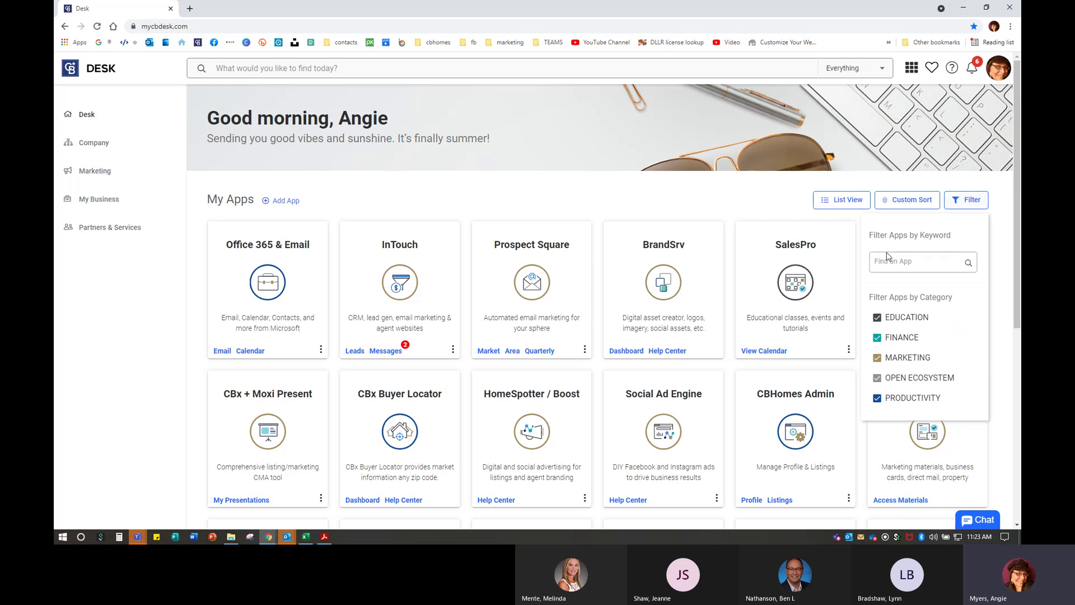
{"action": "type", "text": "listing con"}
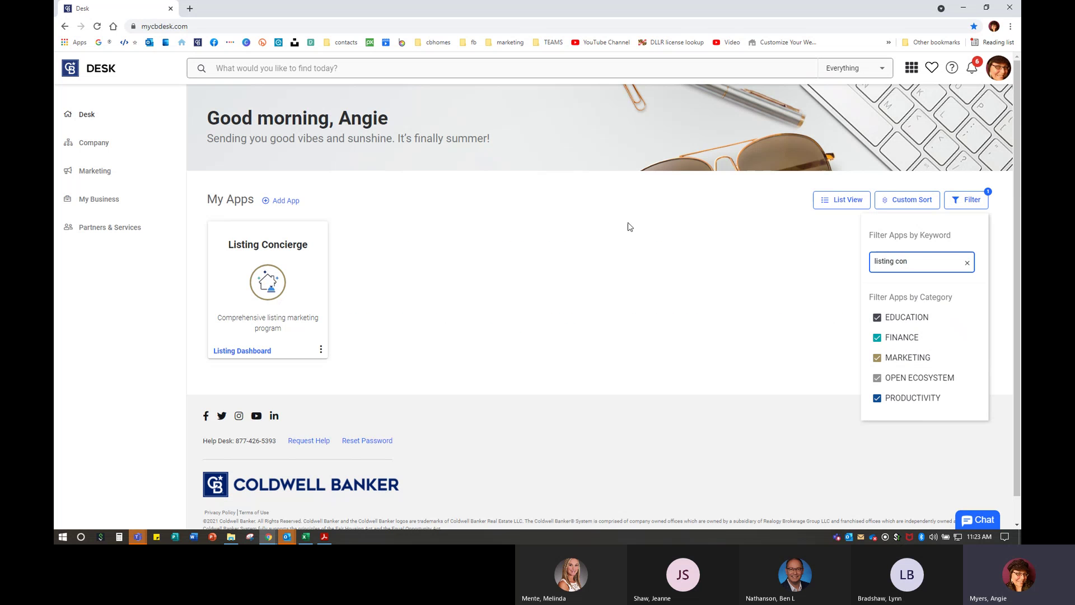
{"action": "left_click", "coordinate": [968, 264]}
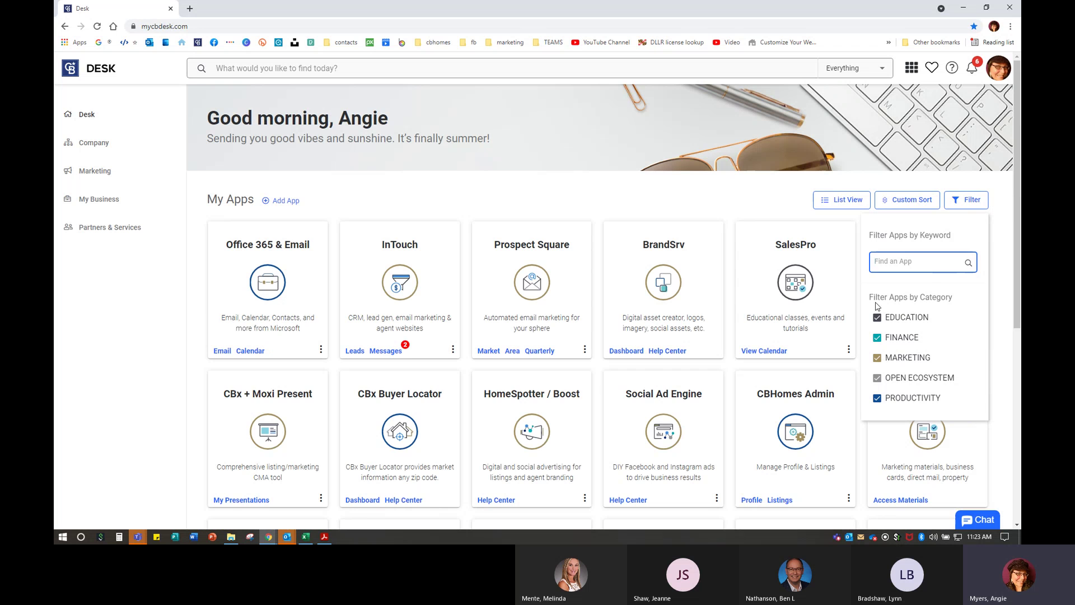
{"action": "left_click", "coordinate": [1004, 255]}
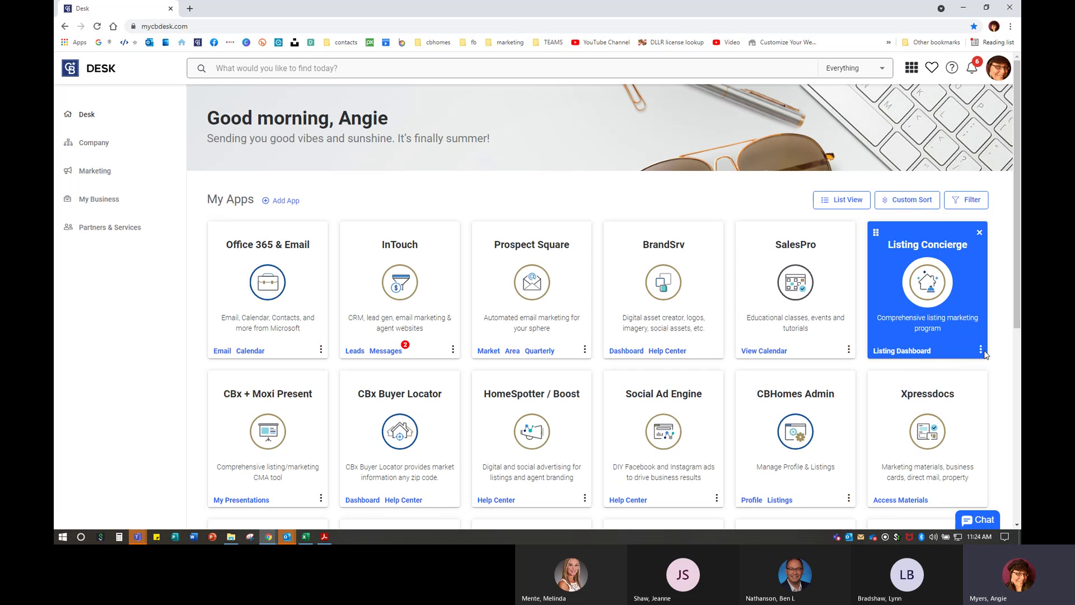
- Launch the Timelines tool from the Listing Concierge card's extra options in a new tab
{"action": "scroll", "coordinate": [960, 294], "scroll_direction": "up", "scroll_amount": 1}
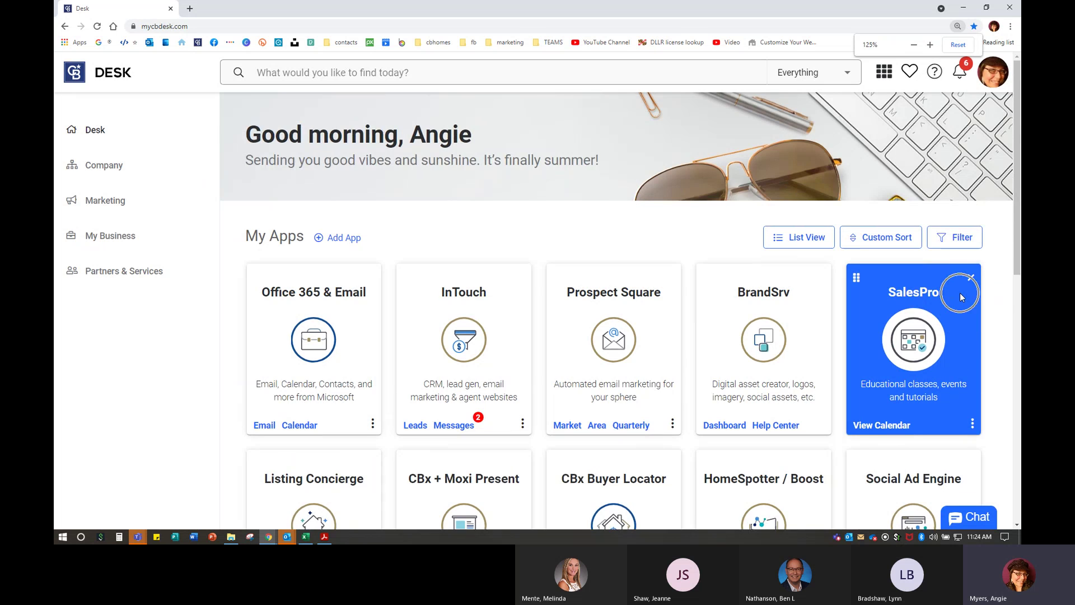
{"action": "scroll", "coordinate": [960, 293], "scroll_direction": "down", "scroll_amount": 2}
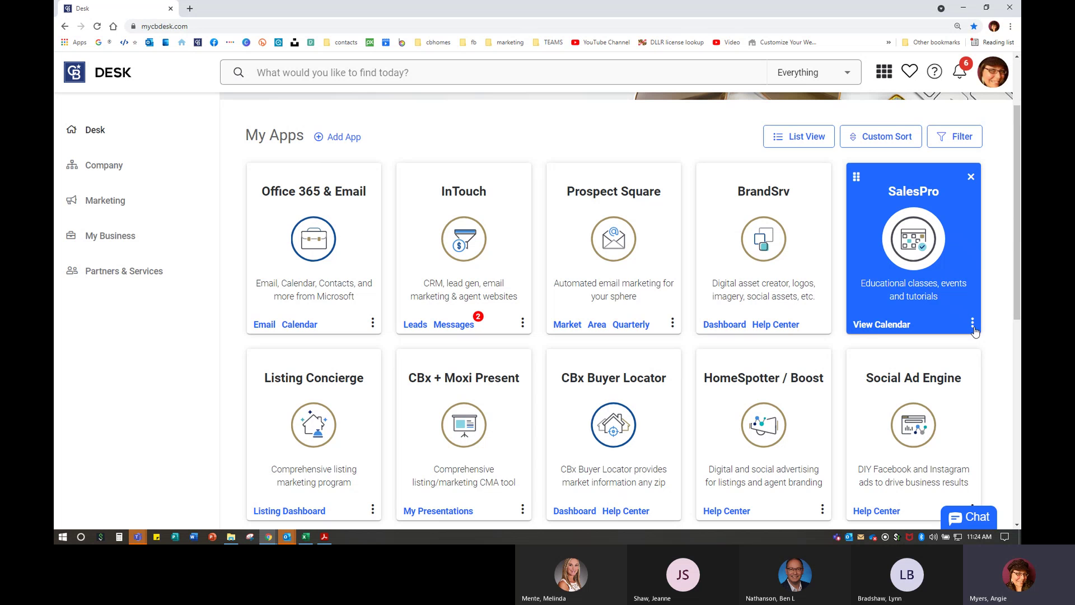
{"action": "left_click", "coordinate": [973, 329]}
{"action": "scroll", "coordinate": [1003, 323], "scroll_direction": "down", "scroll_amount": 7}
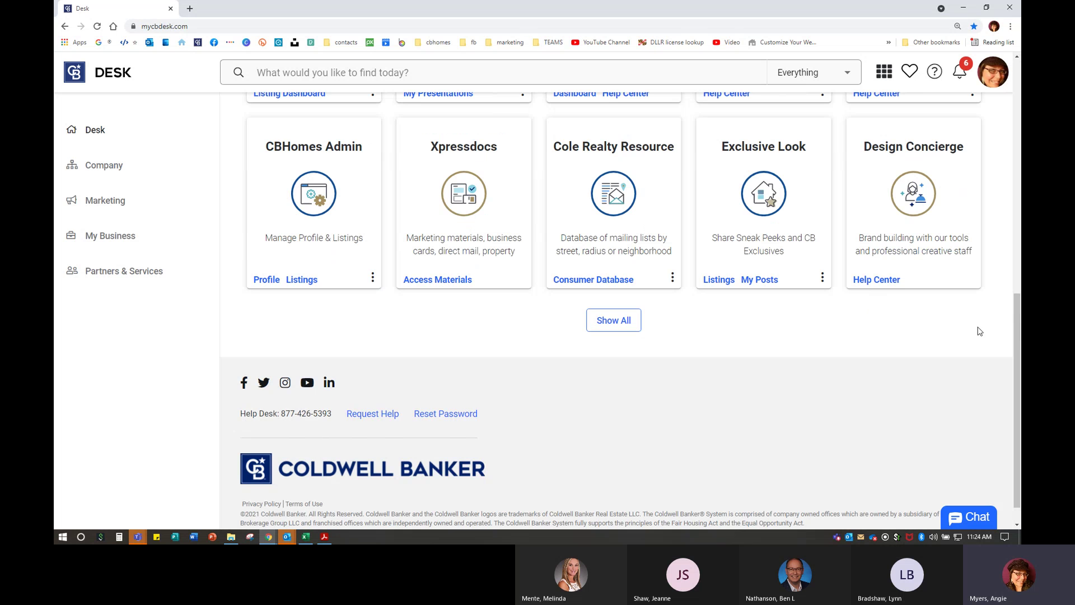
{"action": "scroll", "coordinate": [992, 314], "scroll_direction": "up", "scroll_amount": 8}
{"action": "scroll", "coordinate": [988, 312], "scroll_direction": "down", "scroll_amount": 3}
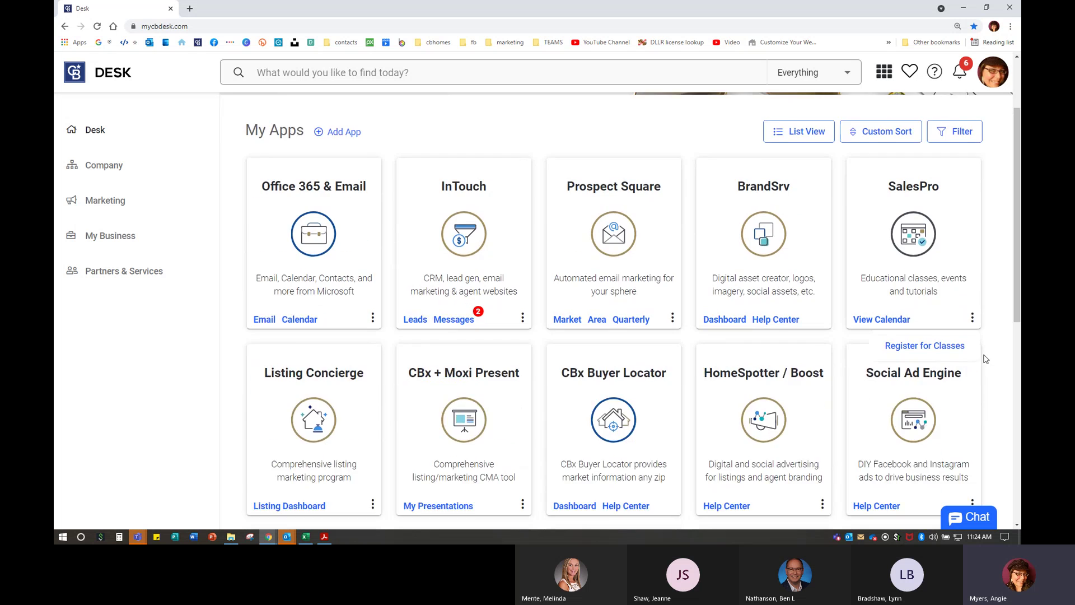
{"action": "scroll", "coordinate": [451, 405], "scroll_direction": "down", "scroll_amount": 3}
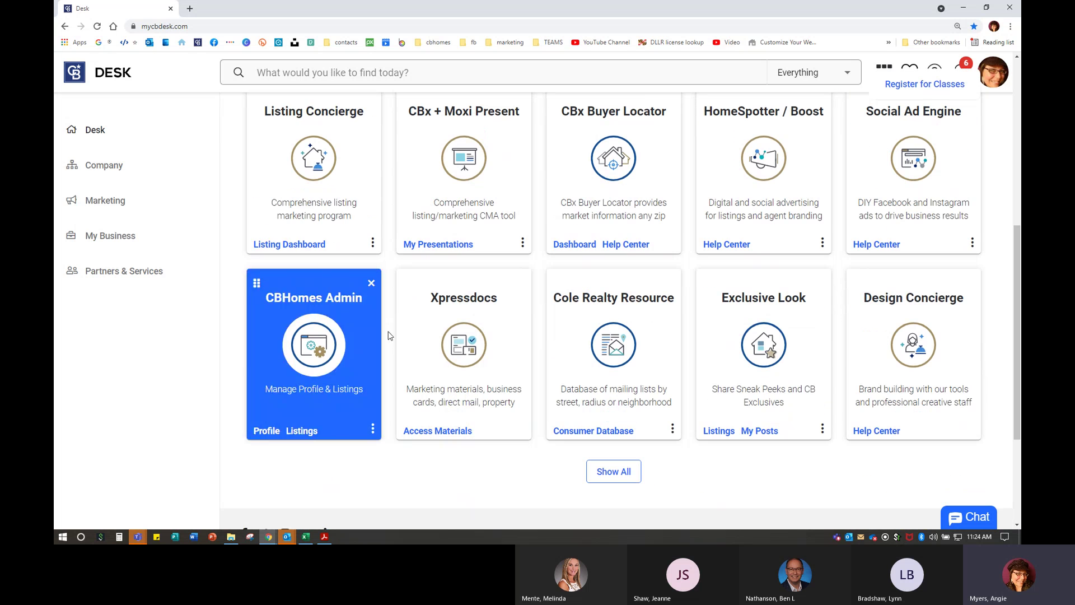
{"action": "left_click", "coordinate": [372, 245]}
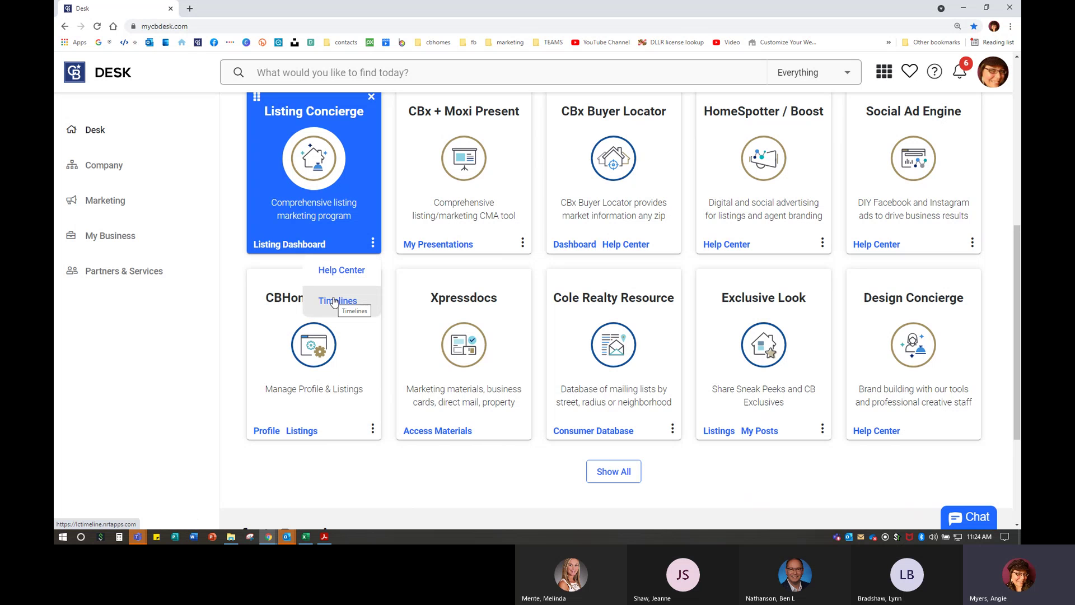
{"action": "left_click", "coordinate": [334, 302]}
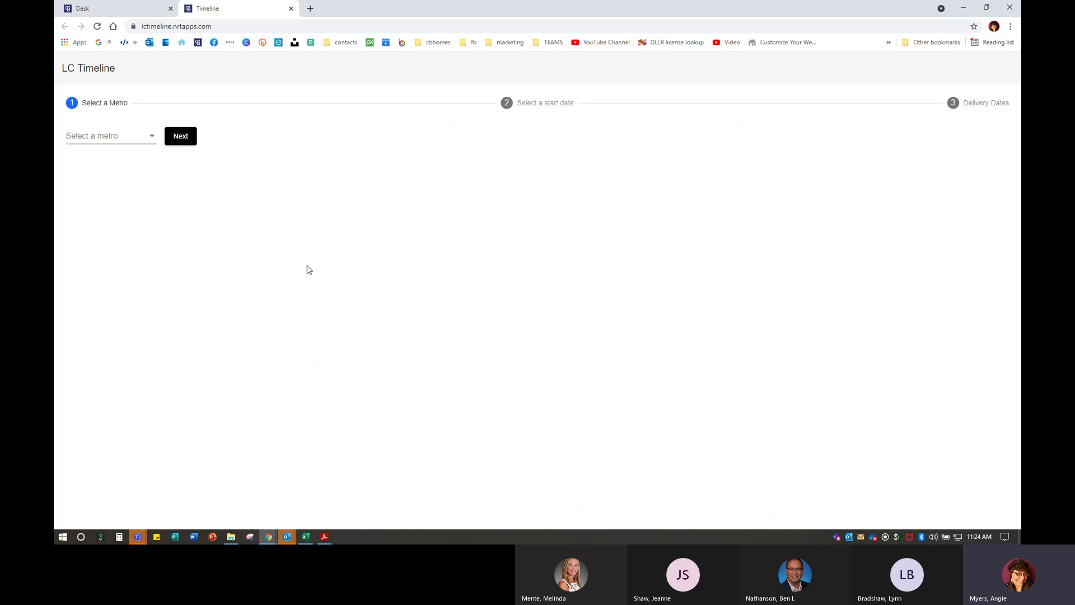
- Pick Mid-Atlantic from the metro list and continue to the start-date step
{"action": "left_click", "coordinate": [106, 136]}
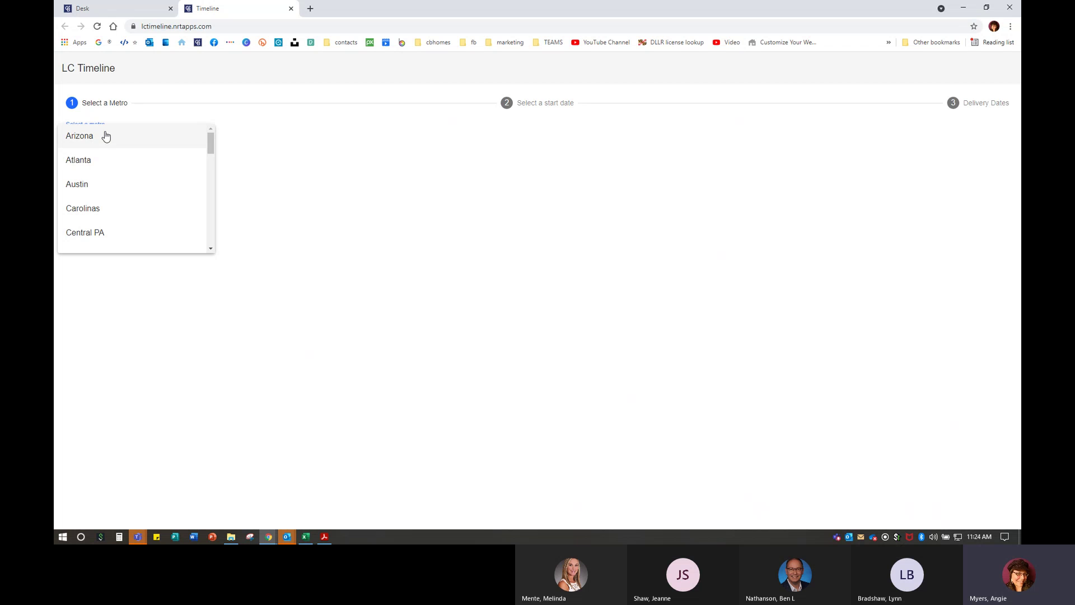
{"action": "scroll", "coordinate": [145, 161], "scroll_direction": "down", "scroll_amount": 6}
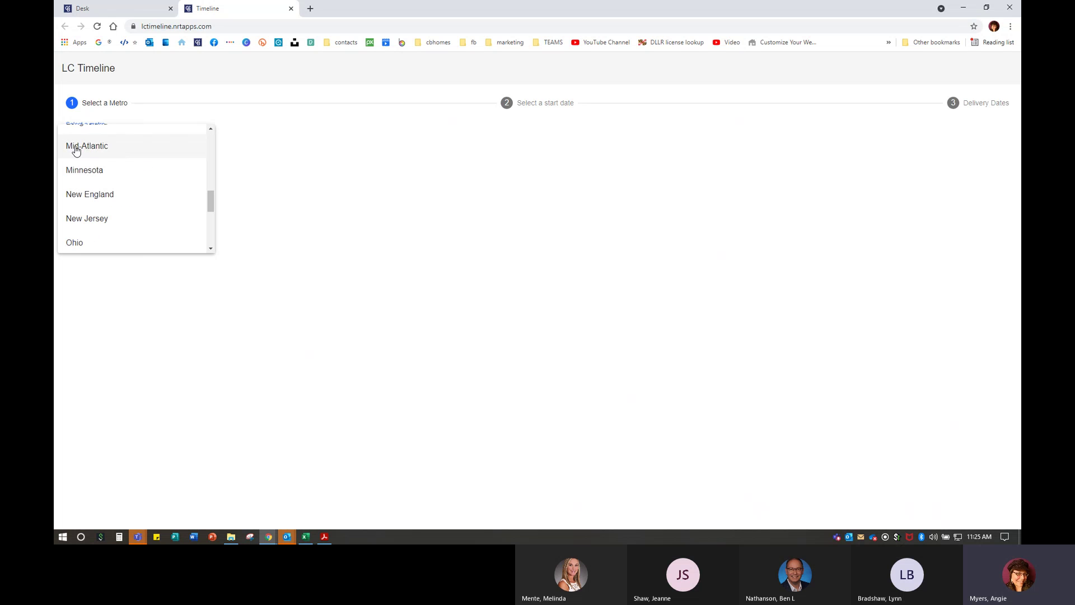
{"action": "left_click", "coordinate": [78, 146]}
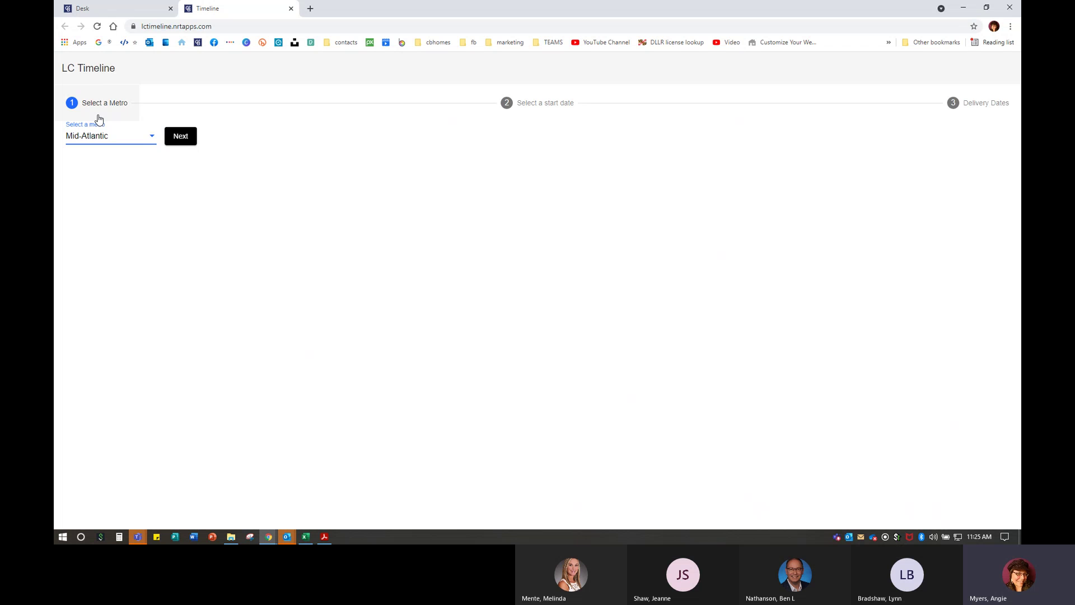
{"action": "left_click", "coordinate": [179, 136]}
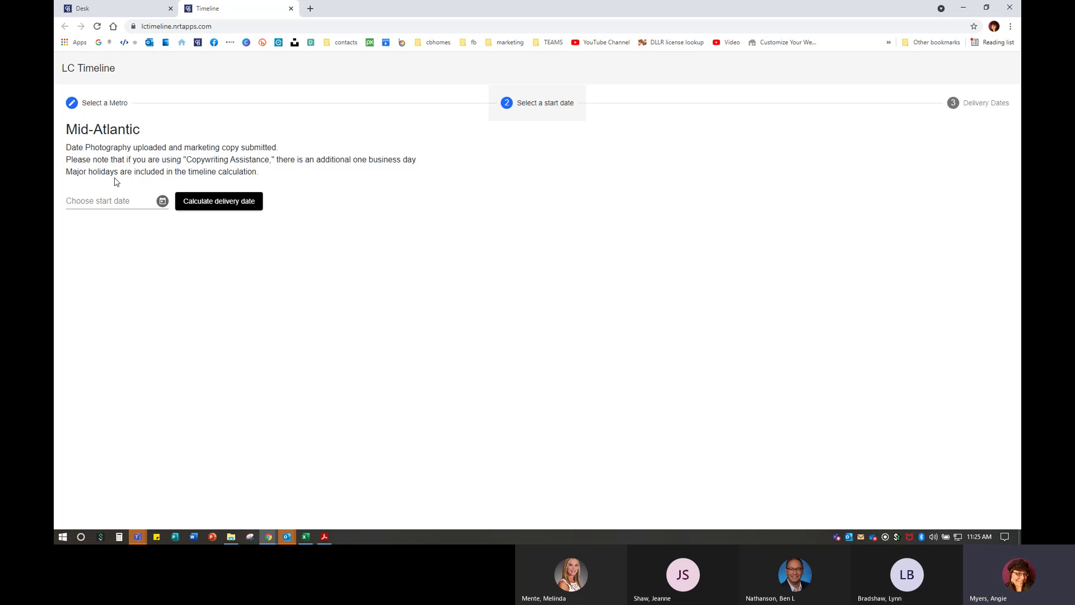
- Enter 07/09/2021 as the Listing Concierge start date
{"action": "left_click", "coordinate": [110, 202]}
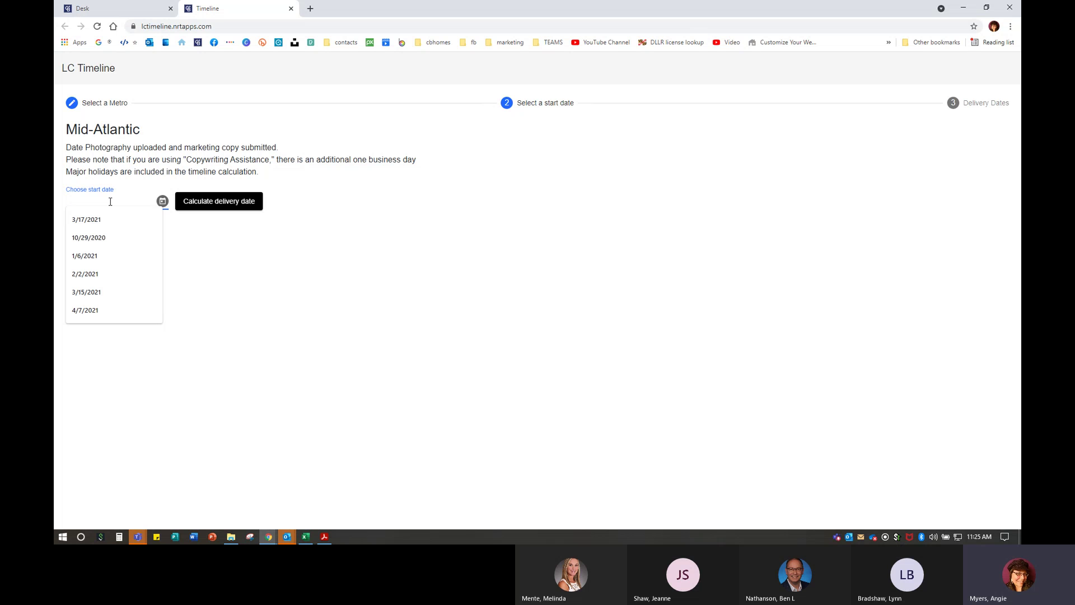
{"action": "type", "text": "07"}
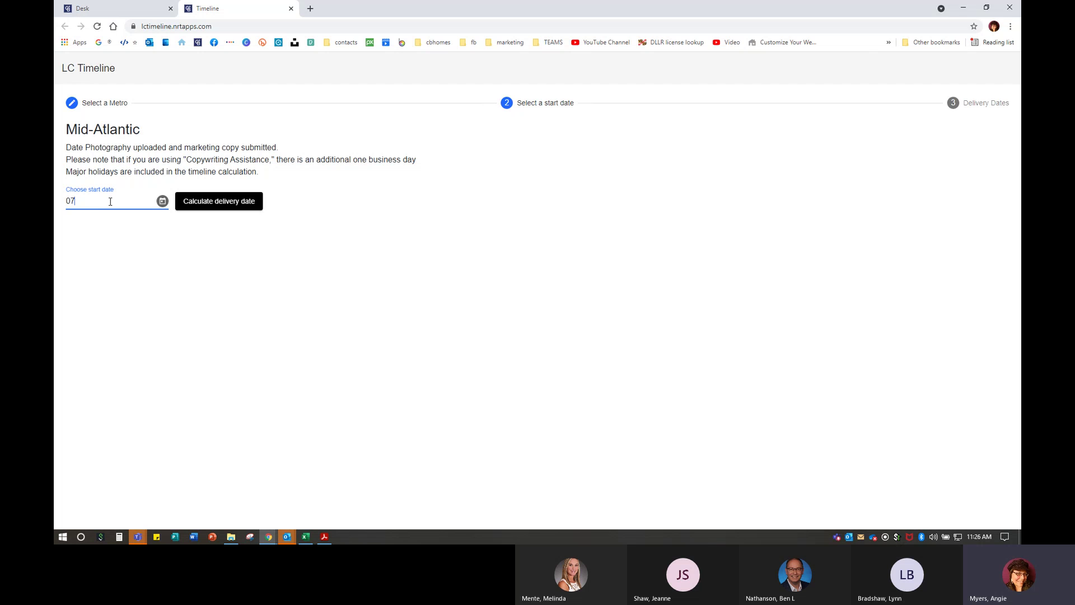
{"action": "type", "text": "/07"}
{"action": "type", "text": "9/2021"}
- Calculate delivery dates and review the cards, from Property Website Live on 7/12/2021 onward
{"action": "left_click", "coordinate": [238, 207]}
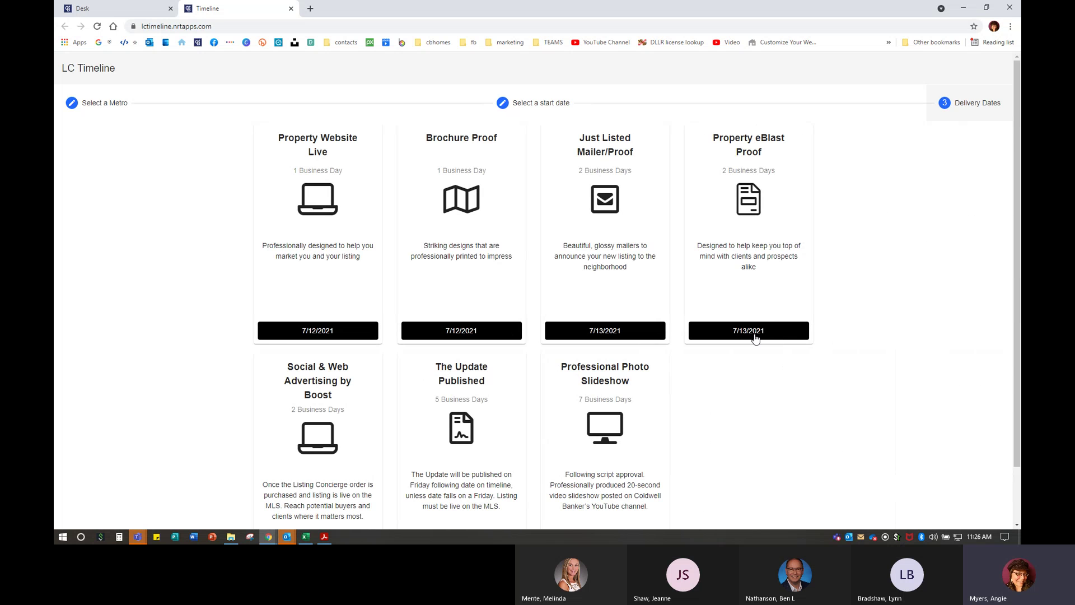
{"action": "left_click", "coordinate": [328, 327]}
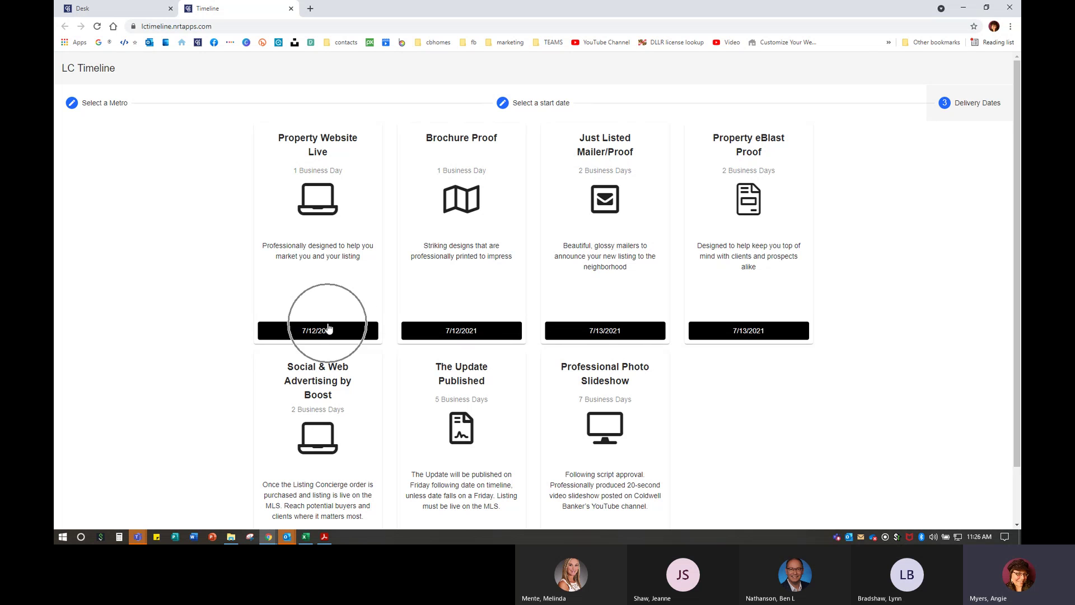
{"action": "left_click", "coordinate": [485, 330]}
{"action": "scroll", "coordinate": [653, 435], "scroll_direction": "down", "scroll_amount": 1}
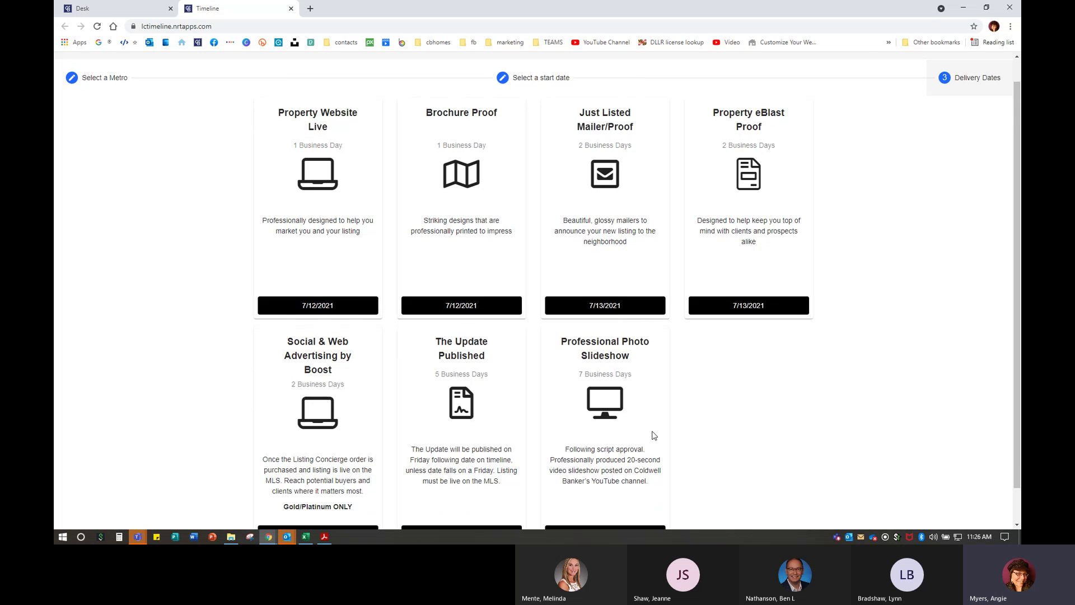
{"action": "scroll", "coordinate": [654, 435], "scroll_direction": "down", "scroll_amount": 1}
{"action": "scroll", "coordinate": [654, 435], "scroll_direction": "up", "scroll_amount": 2}
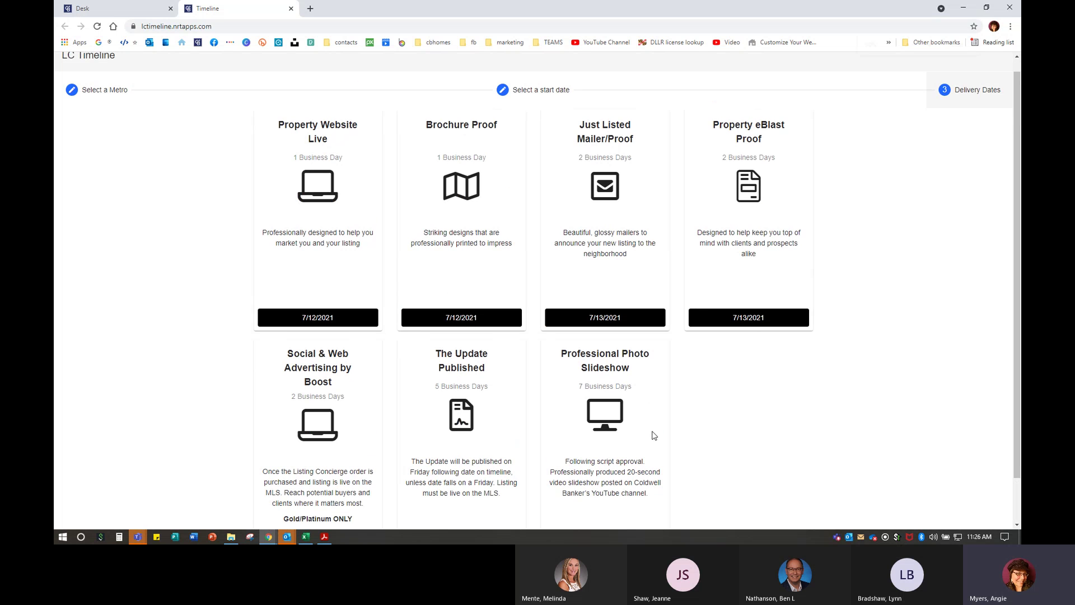
- Zoom the page out so more delivery-date cards fit on screen
{"action": "key", "text": "ctrl+minus"}
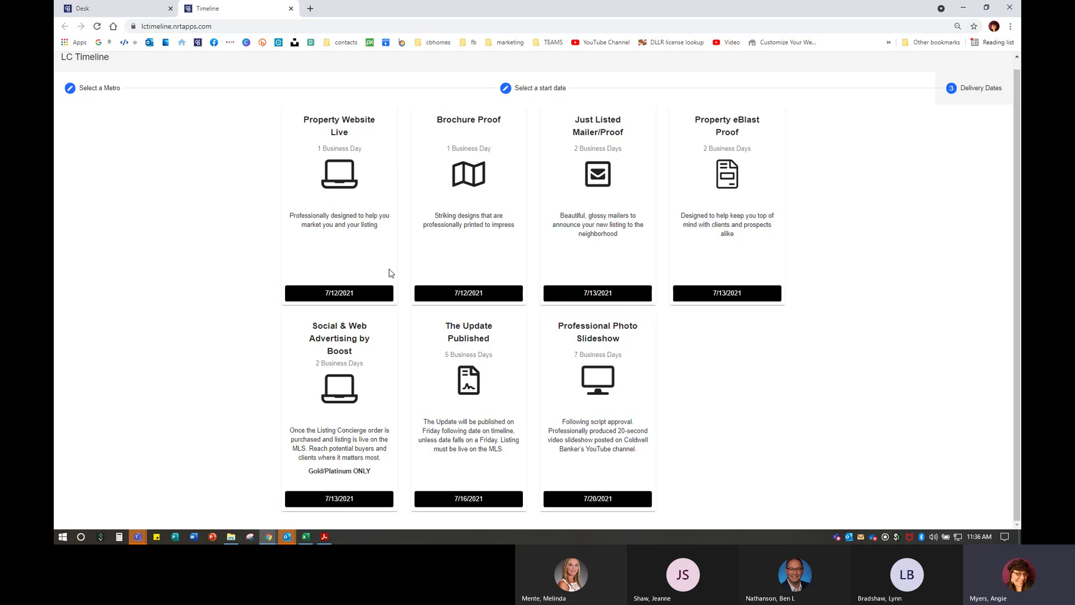
- Go to the Listing Concierge help center from the Desk home page and read the Welcome article
{"action": "left_click", "coordinate": [116, 12]}
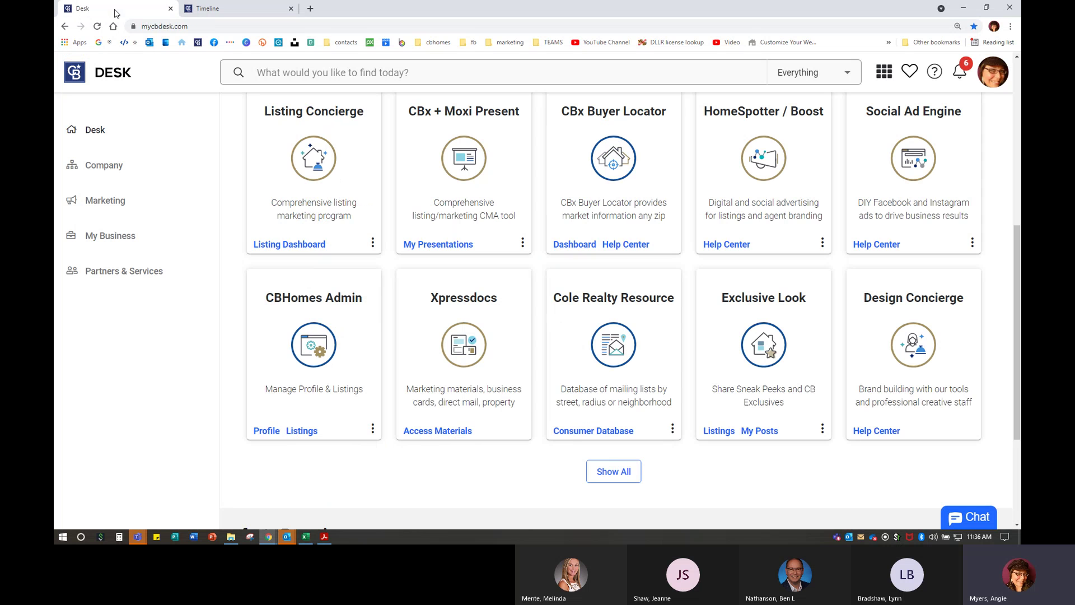
{"action": "left_click", "coordinate": [373, 244]}
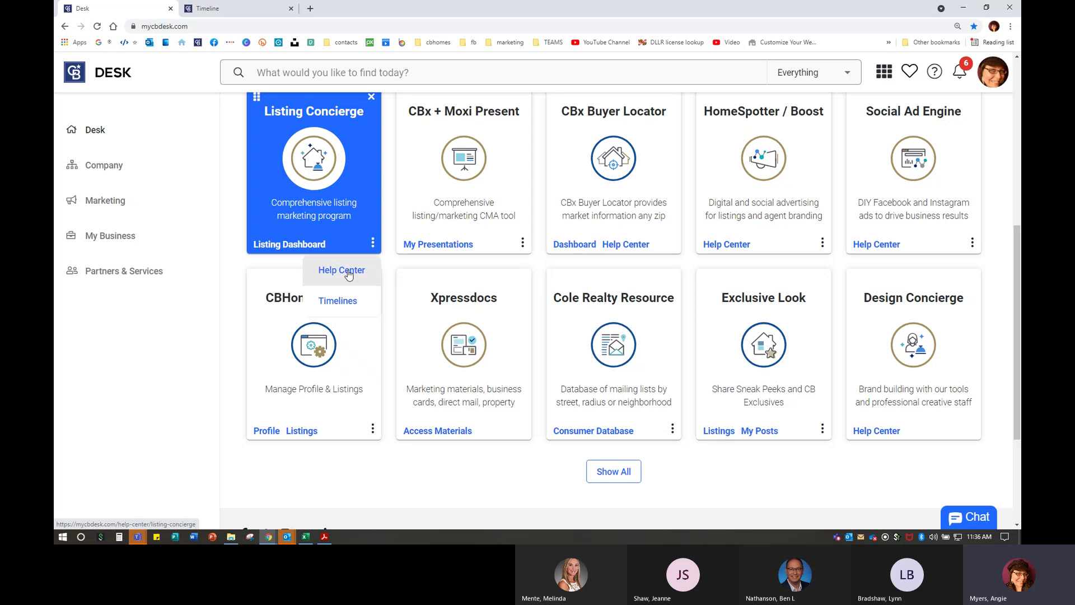
{"action": "left_click", "coordinate": [347, 272]}
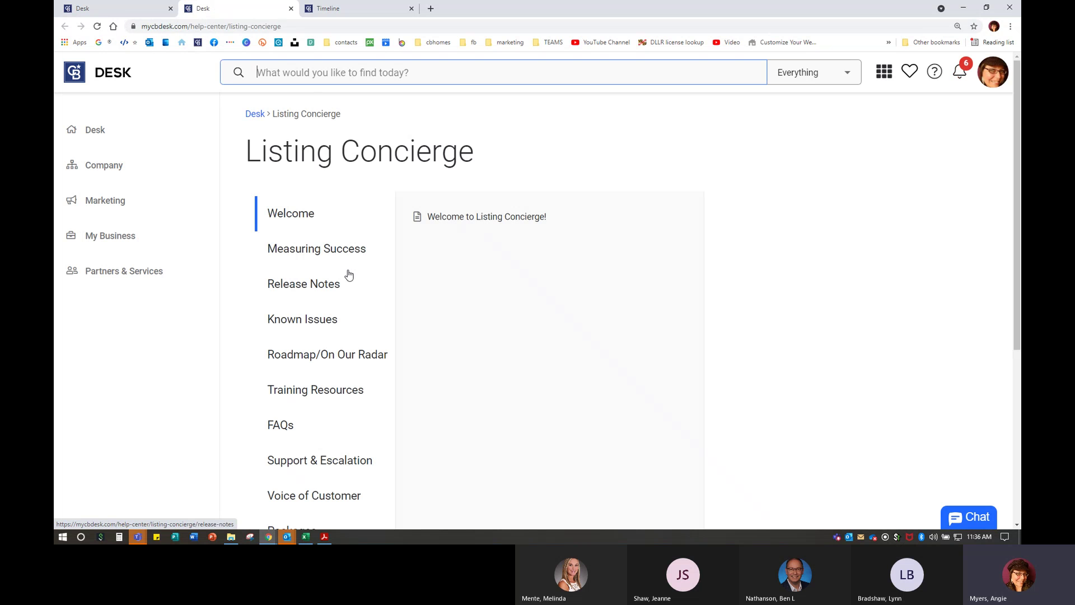
{"action": "left_click", "coordinate": [532, 220]}
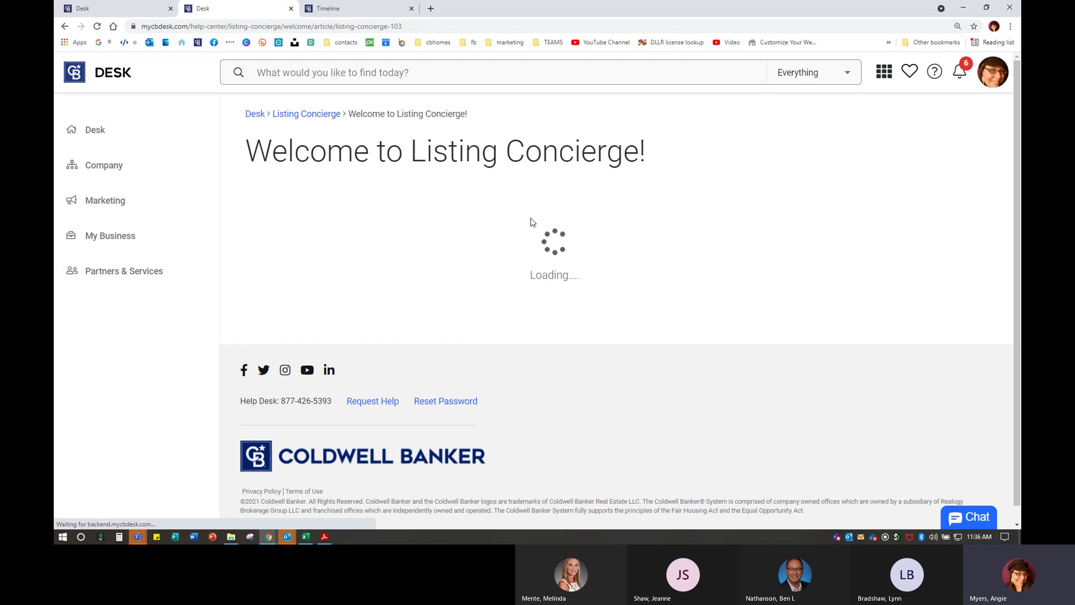
{"action": "scroll", "coordinate": [401, 417], "scroll_direction": "down", "scroll_amount": 3}
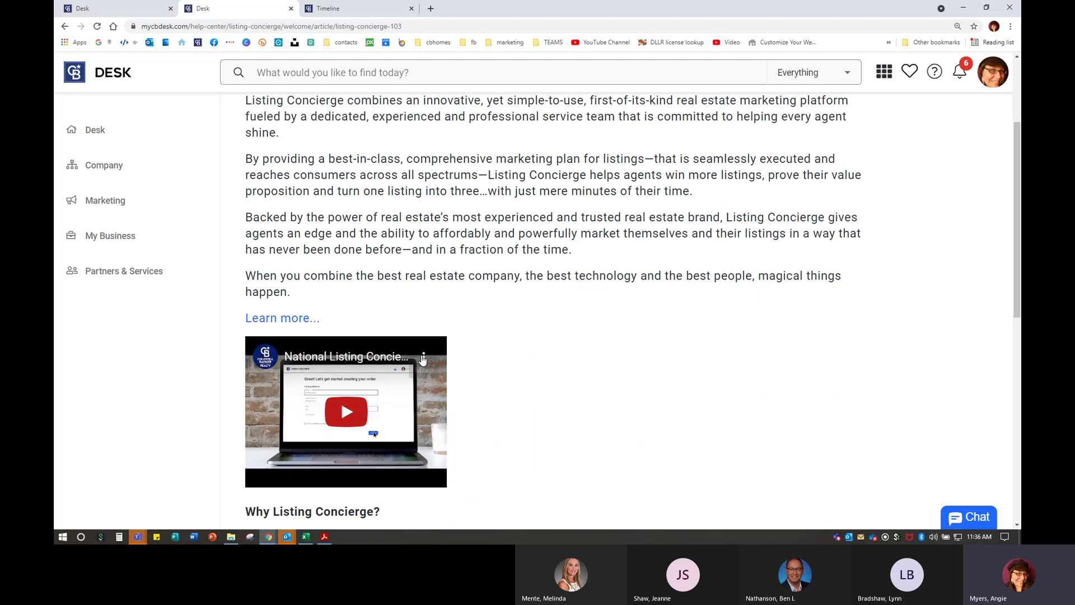
{"action": "scroll", "coordinate": [461, 377], "scroll_direction": "up", "scroll_amount": 3}
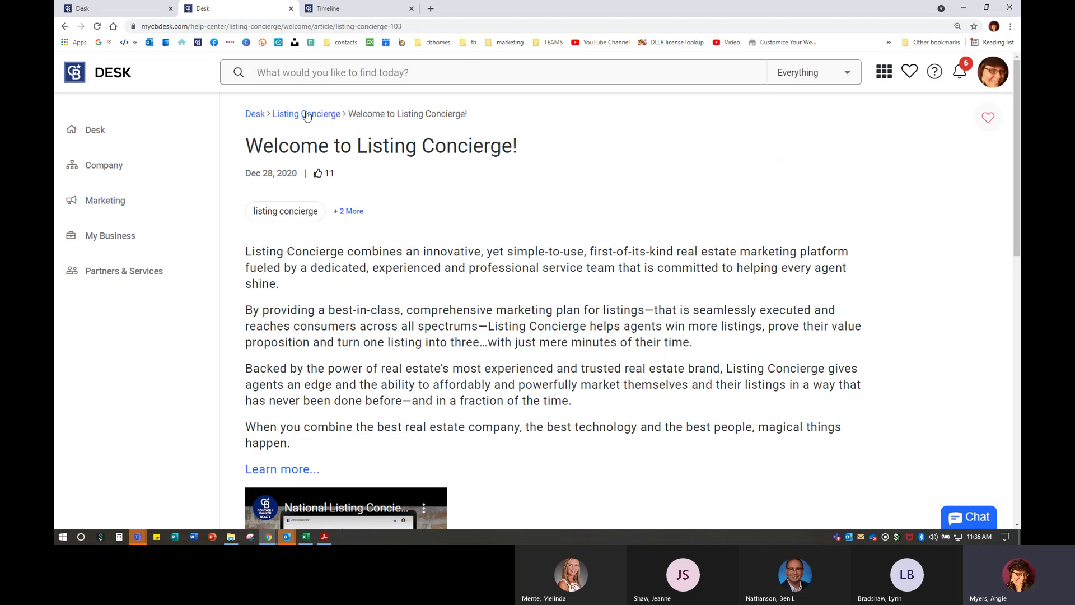
- Return to the Listing Concierge category, browse Training Resources, then show the FAQs list
{"action": "left_click", "coordinate": [307, 114]}
{"action": "key", "text": "ctrl"}
{"action": "key", "text": "ctrl"}
{"action": "key", "text": "ctrl"}
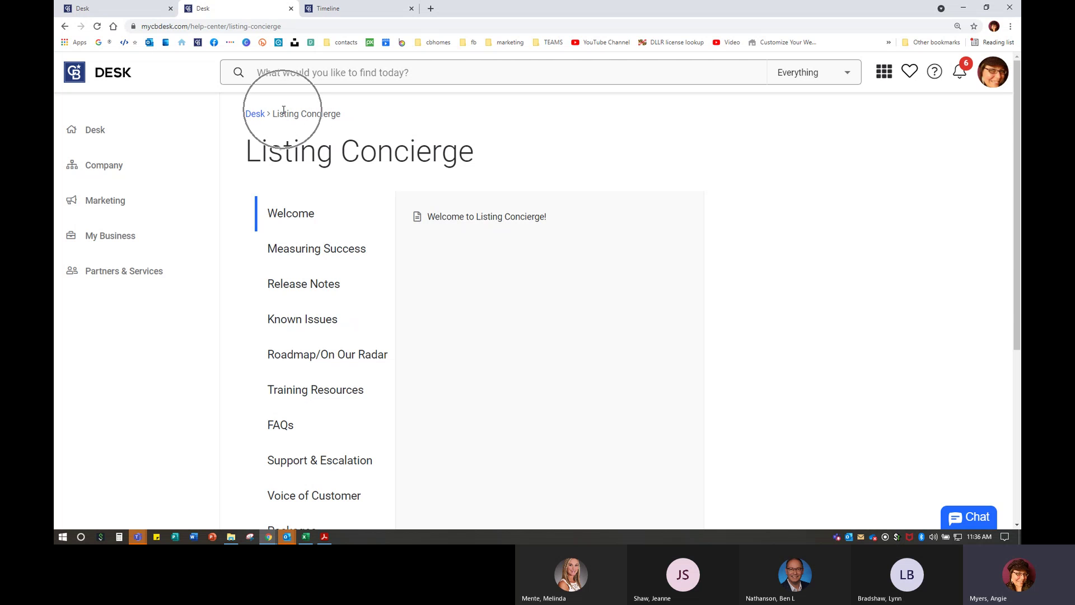
{"action": "scroll", "coordinate": [352, 257], "scroll_direction": "down", "scroll_amount": 2}
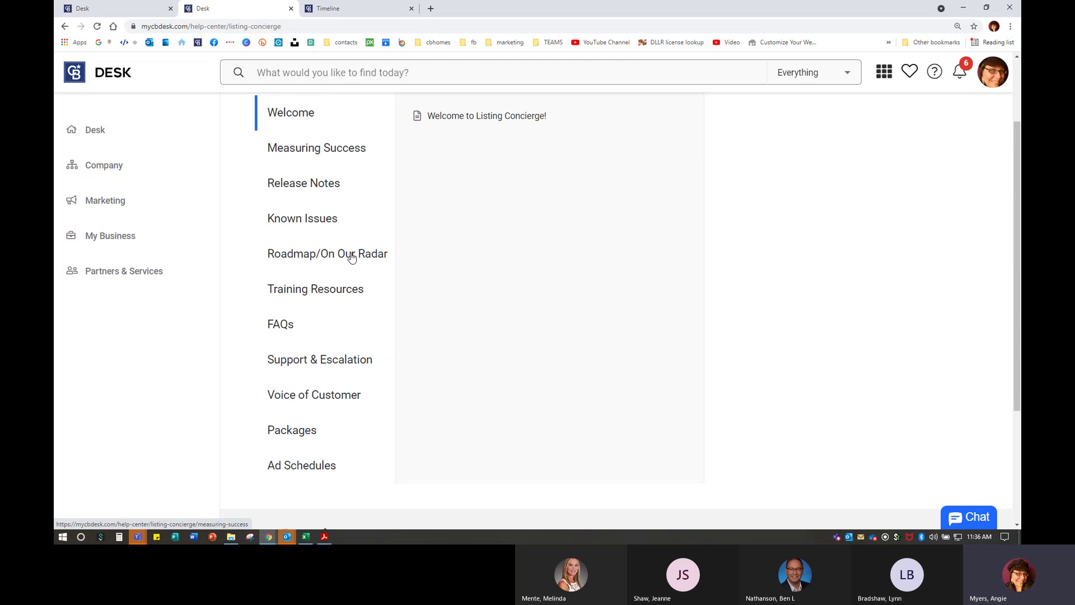
{"action": "left_click", "coordinate": [336, 287]}
{"action": "scroll", "coordinate": [507, 340], "scroll_direction": "down", "scroll_amount": 2}
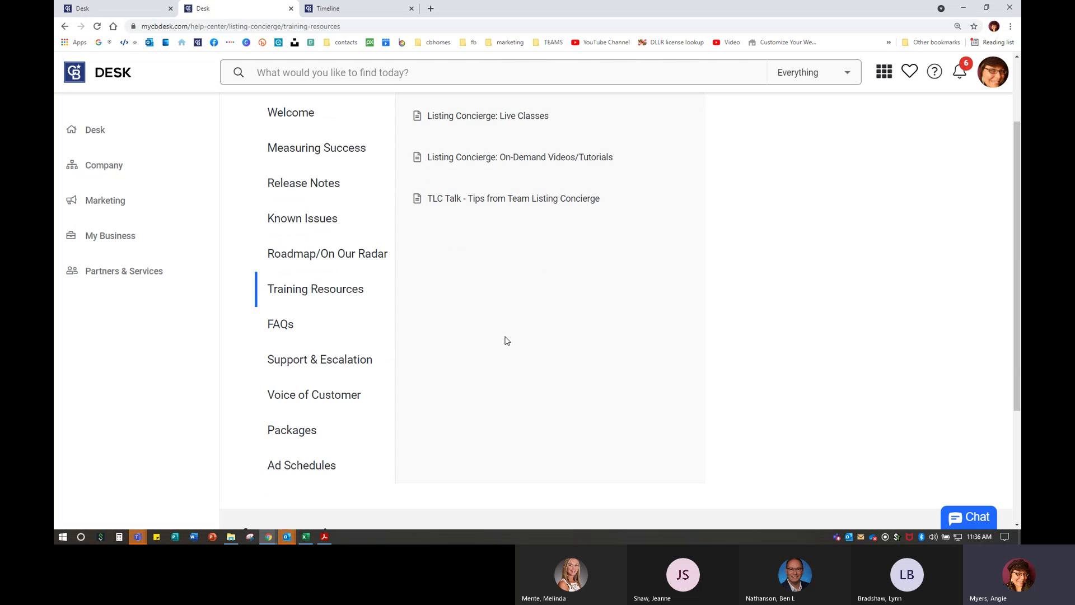
{"action": "scroll", "coordinate": [364, 353], "scroll_direction": "up", "scroll_amount": 1}
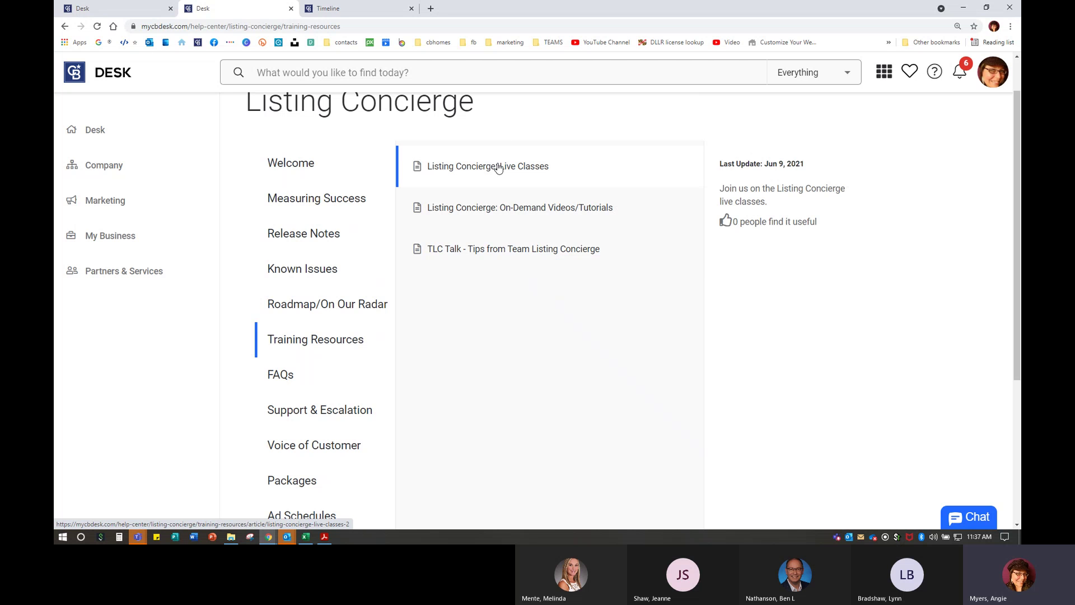
{"action": "left_click", "coordinate": [284, 374]}
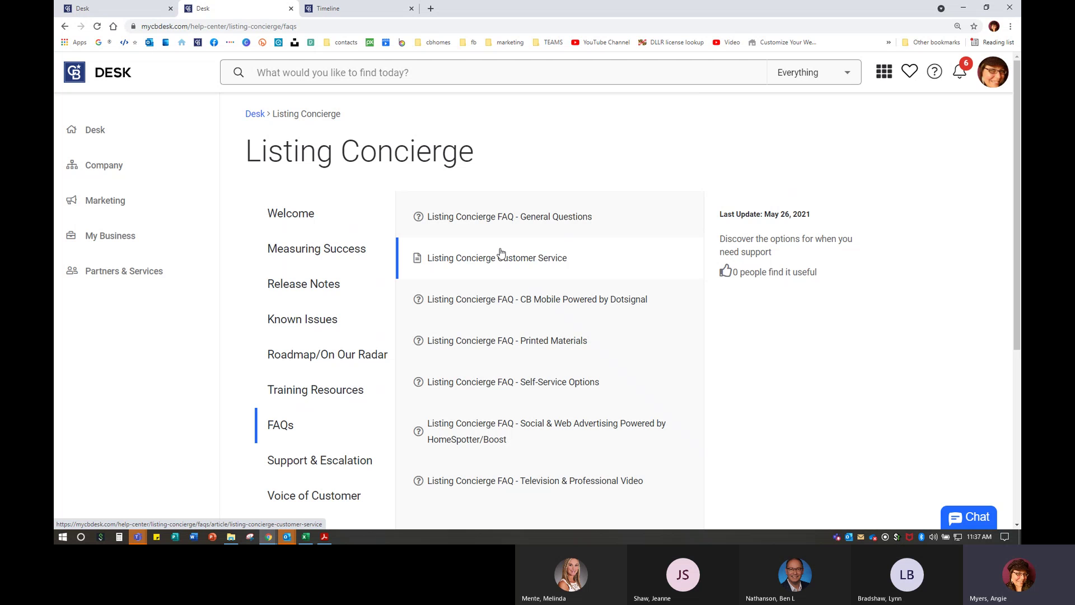
- Open the CB Mobile Powered by Dotsignal FAQ and expand What is CB Mobile? and the sign-rider answer
{"action": "left_click", "coordinate": [541, 300]}
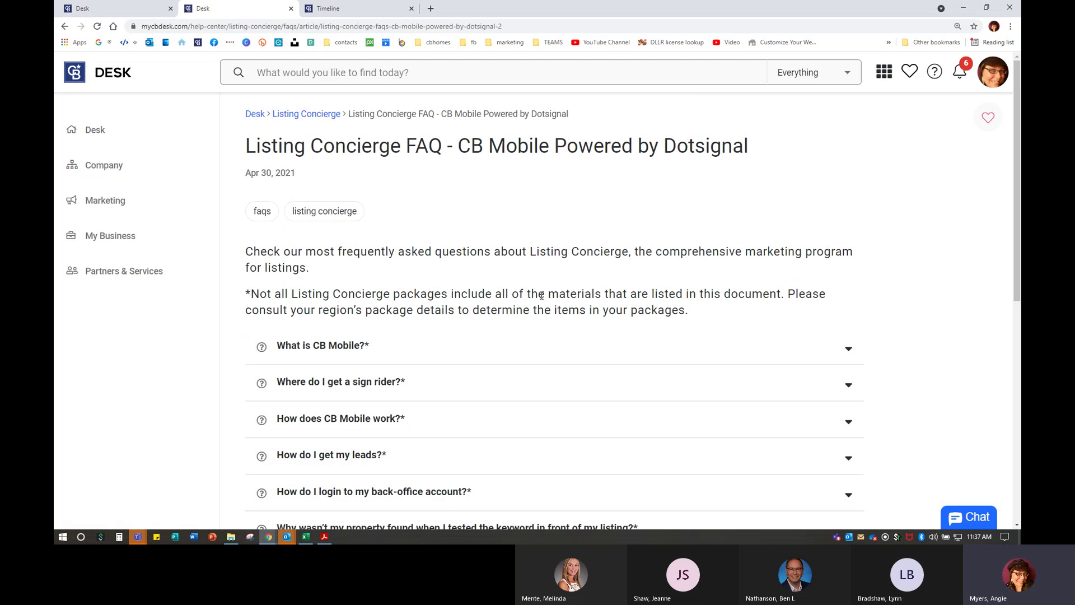
{"action": "scroll", "coordinate": [540, 297], "scroll_direction": "down", "scroll_amount": 3}
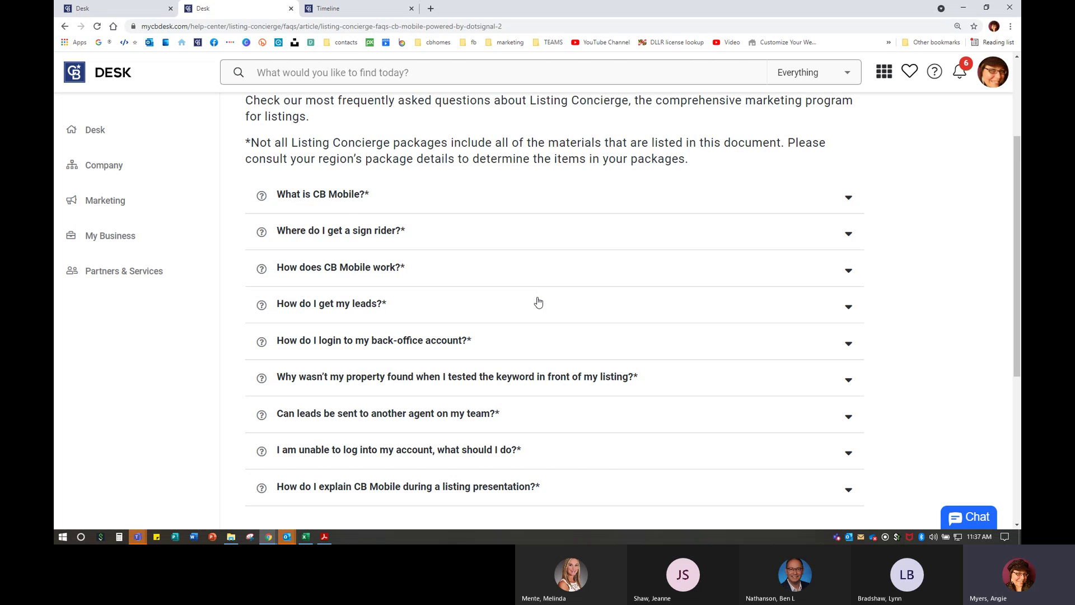
{"action": "left_click", "coordinate": [346, 201]}
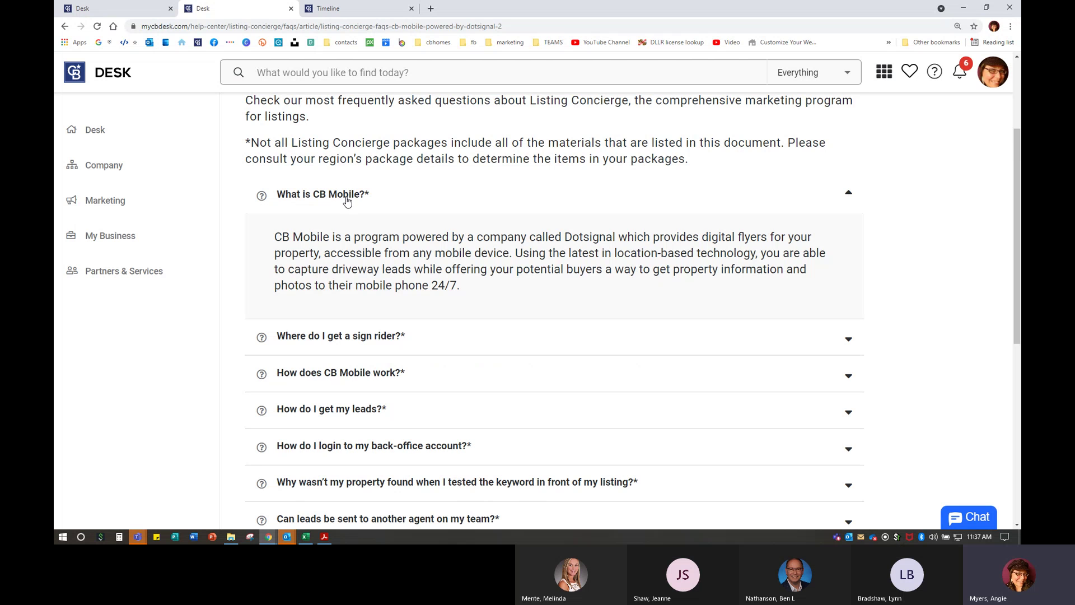
{"action": "left_click", "coordinate": [327, 337]}
- Expand How does CB Mobile work?, How do I get my leads?, and the back-office login answer
{"action": "scroll", "coordinate": [327, 338], "scroll_direction": "down", "scroll_amount": 2}
{"action": "left_click", "coordinate": [328, 345]}
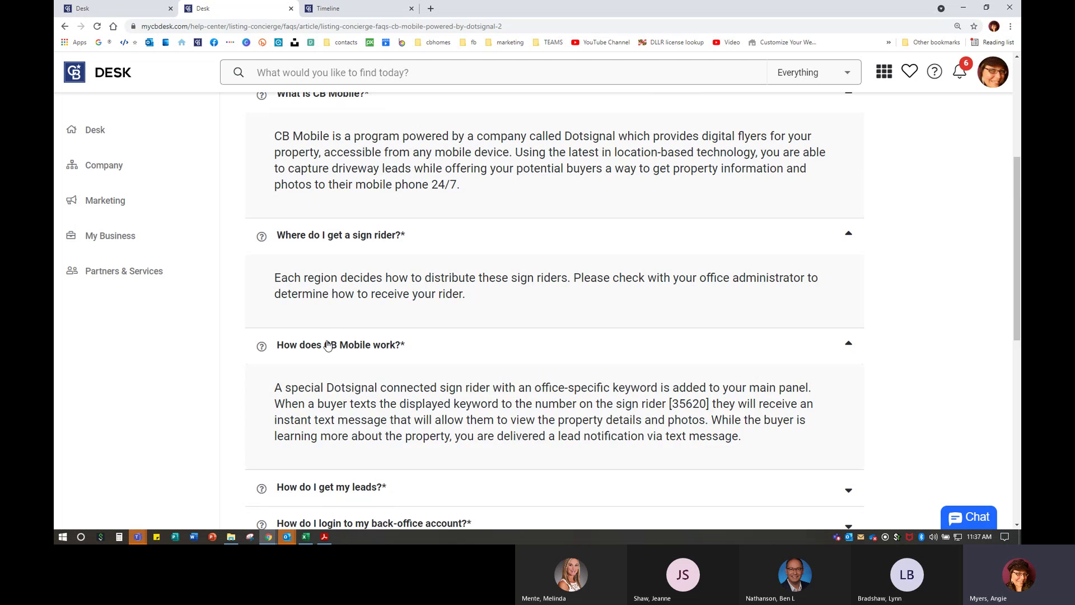
{"action": "scroll", "coordinate": [328, 342], "scroll_direction": "down", "scroll_amount": 2}
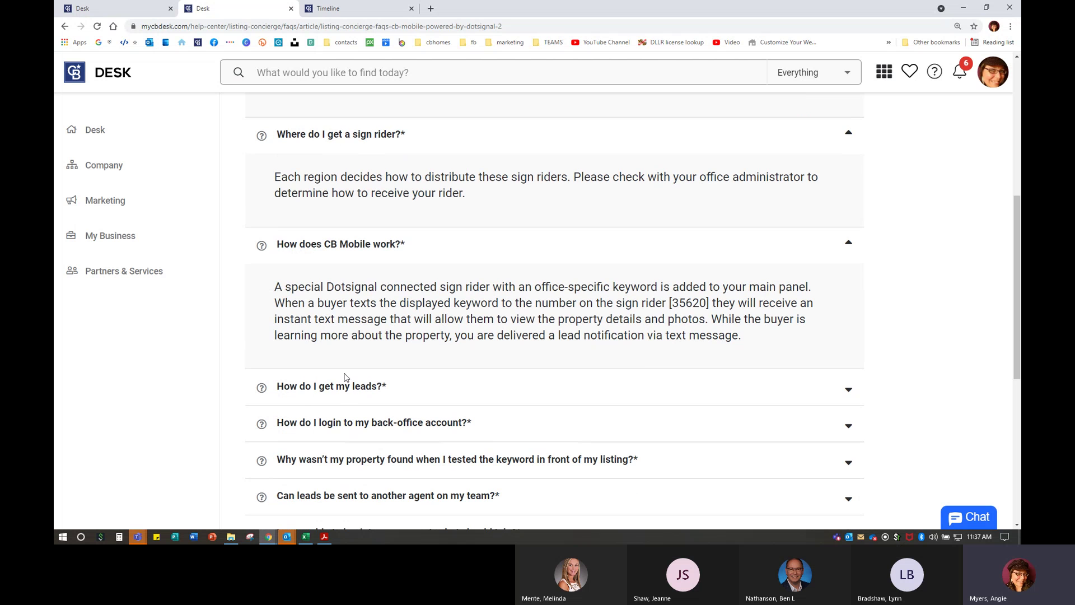
{"action": "left_click", "coordinate": [354, 388]}
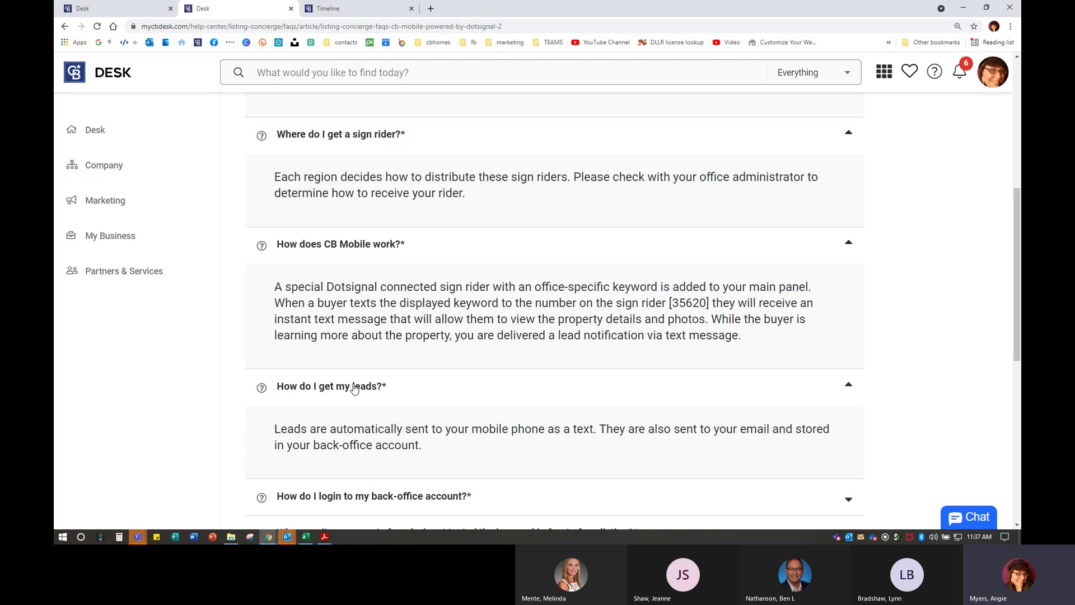
{"action": "scroll", "coordinate": [354, 389], "scroll_direction": "down", "scroll_amount": 3}
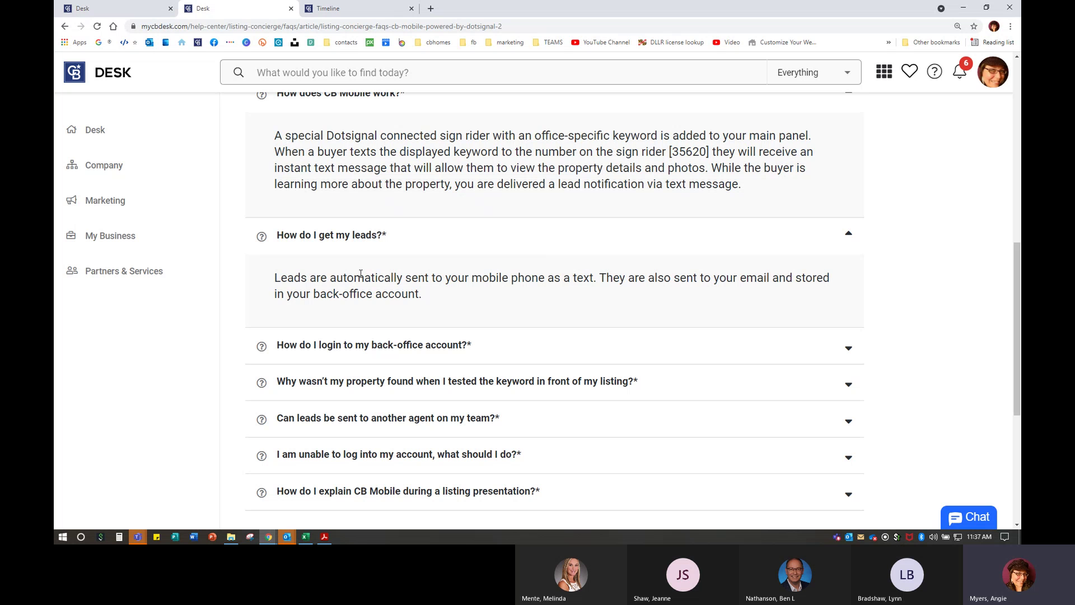
{"action": "left_click", "coordinate": [385, 345]}
- Highlight the back-office login answer, then expand the property-not-found question
{"action": "scroll", "coordinate": [386, 349], "scroll_direction": "down", "scroll_amount": 2}
{"action": "scroll", "coordinate": [386, 349], "scroll_direction": "down", "scroll_amount": 2}
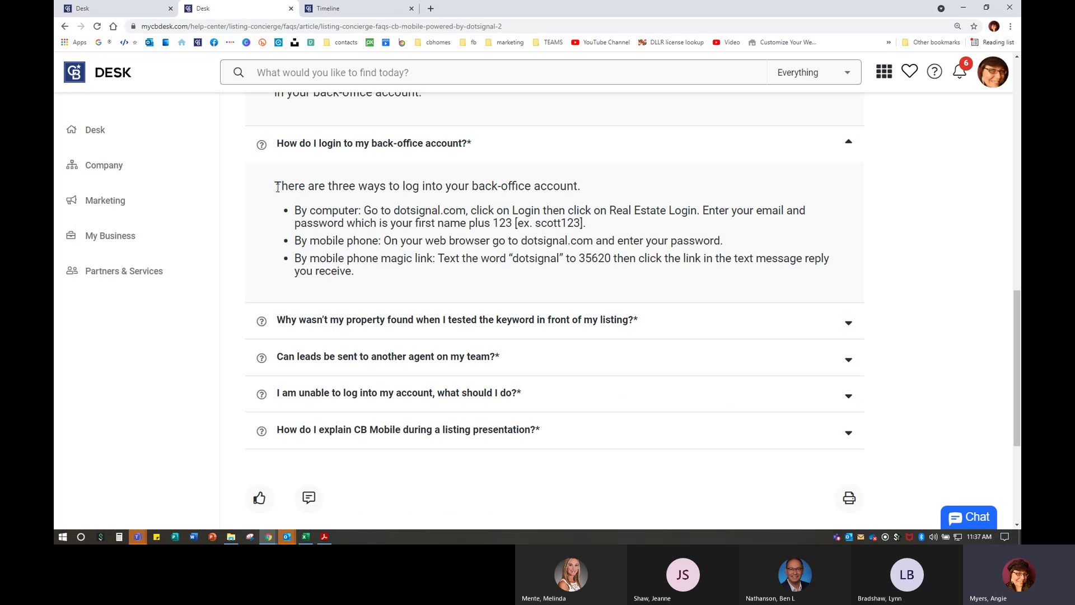
{"action": "left_click_drag", "start_coordinate": [277, 187], "coordinate": [496, 285]}
{"action": "left_click", "coordinate": [474, 255]}
{"action": "left_click", "coordinate": [447, 321]}
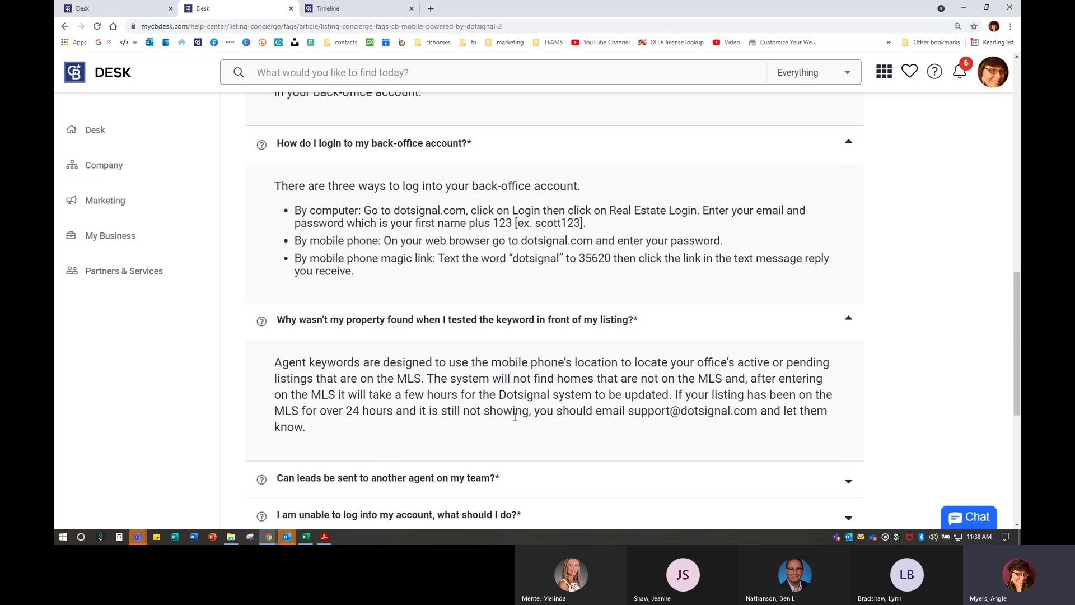
- Expand the answers on sending leads to teammates, being unable to log in, and listing presentations
{"action": "scroll", "coordinate": [408, 424], "scroll_direction": "down", "scroll_amount": 3}
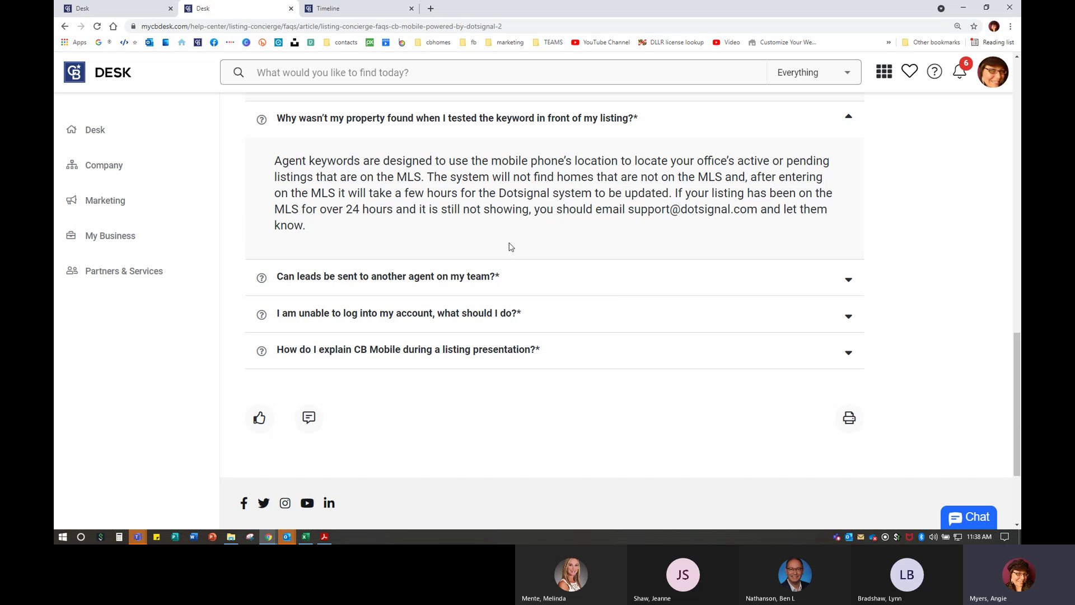
{"action": "left_click", "coordinate": [415, 282]}
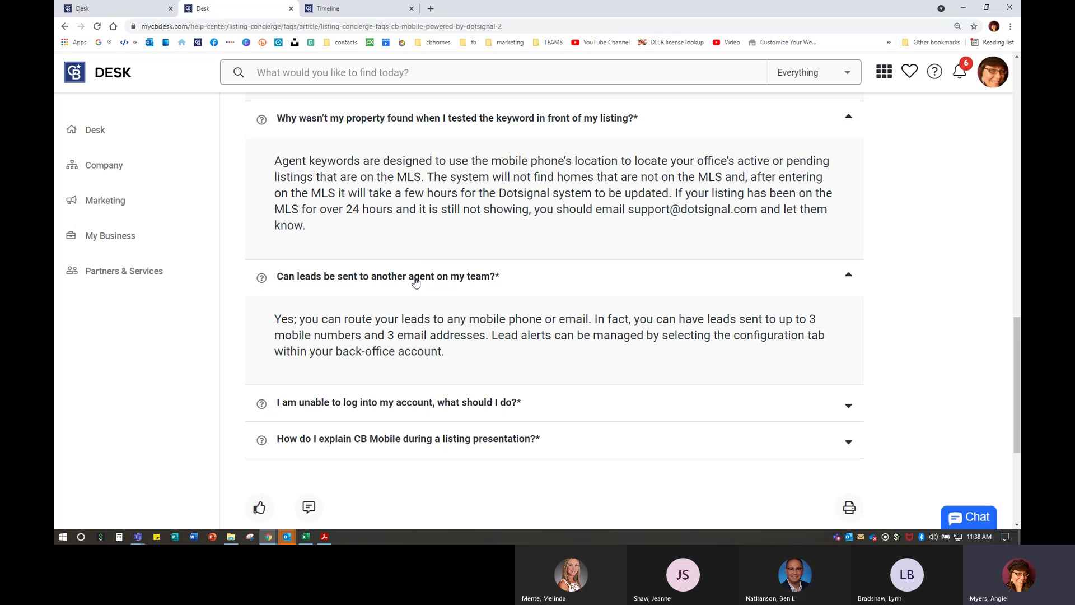
{"action": "left_click", "coordinate": [389, 404]}
{"action": "scroll", "coordinate": [403, 461], "scroll_direction": "down", "scroll_amount": 3}
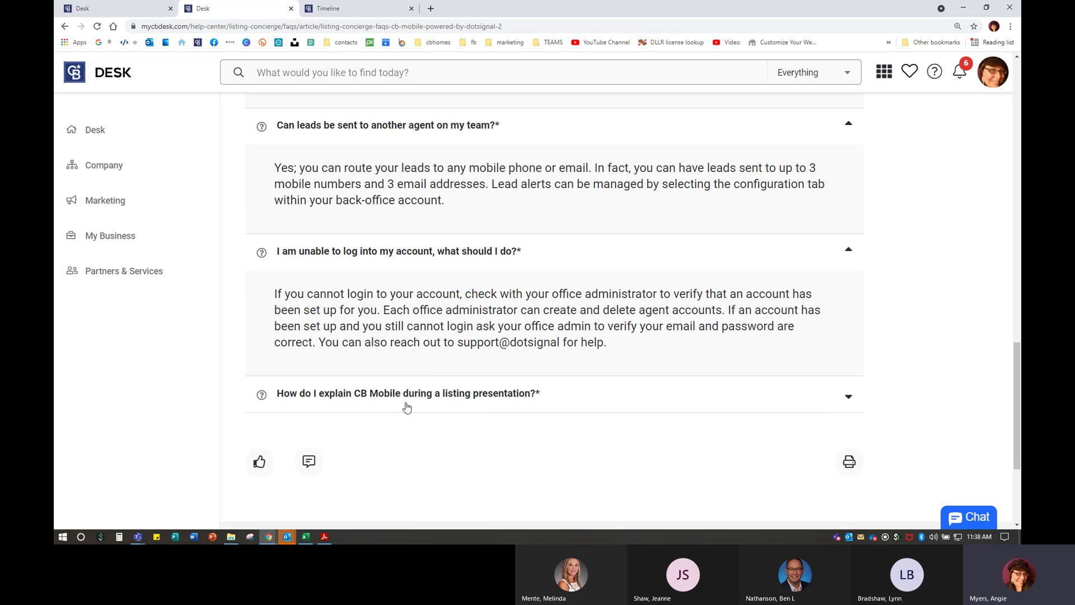
{"action": "left_click", "coordinate": [404, 399]}
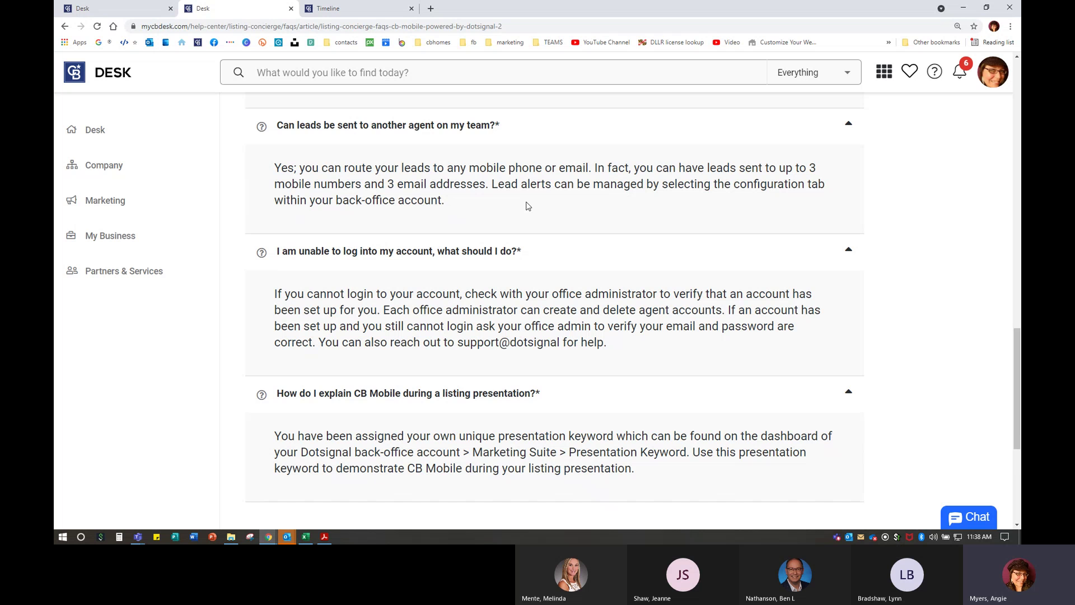
{"action": "scroll", "coordinate": [440, 454], "scroll_direction": "down", "scroll_amount": 2}
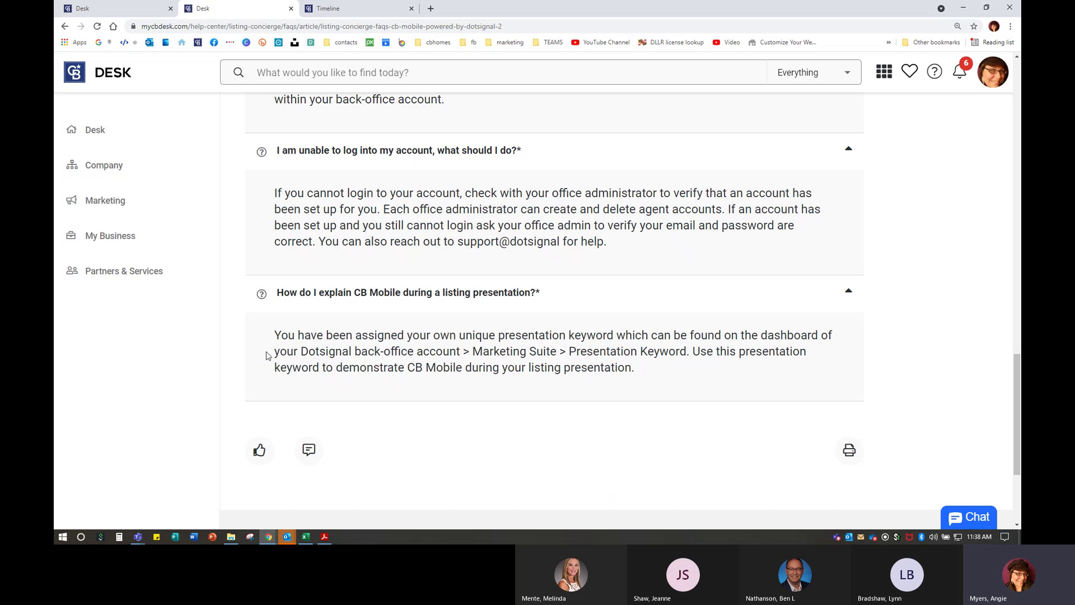
- Highlight and clear the Presentation Keyword answer, then scroll back to the article's top
{"action": "left_click_drag", "start_coordinate": [275, 335], "coordinate": [660, 375]}
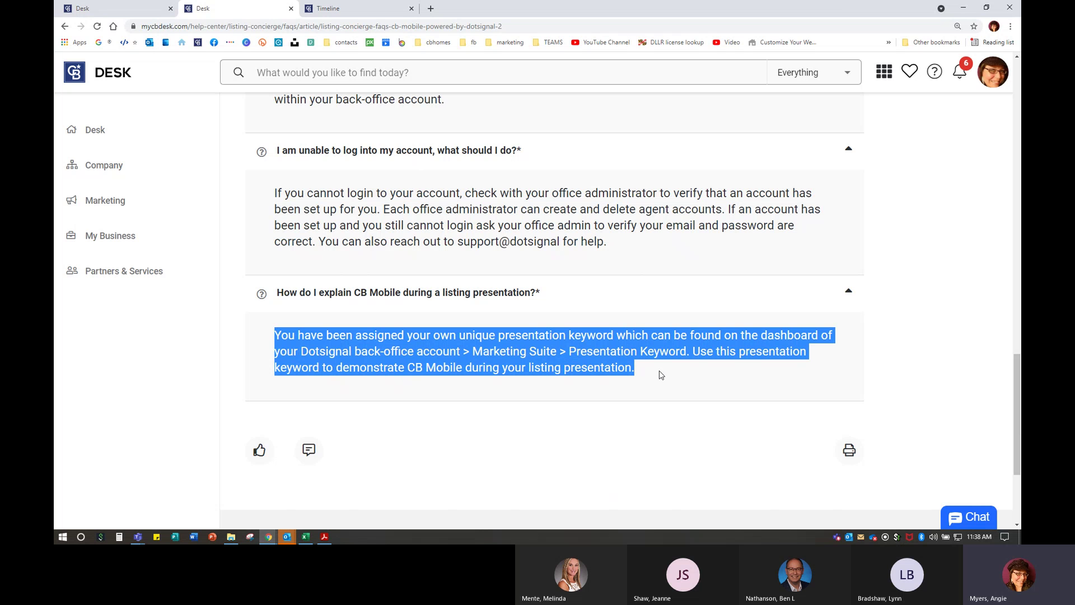
{"action": "left_click", "coordinate": [661, 374]}
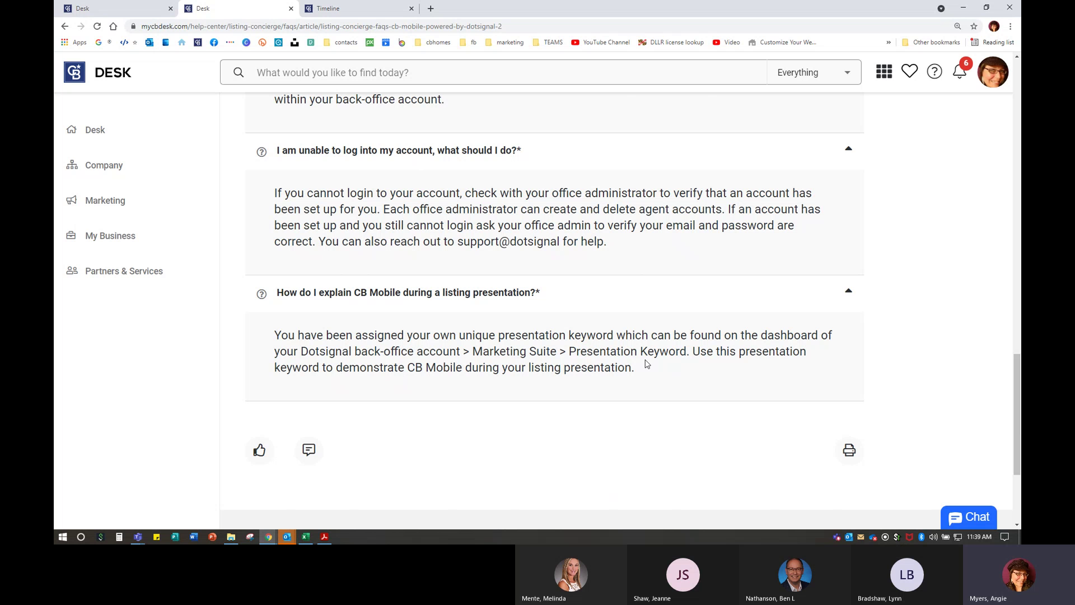
{"action": "scroll", "coordinate": [655, 369], "scroll_direction": "up", "scroll_amount": 10}
{"action": "scroll", "coordinate": [649, 364], "scroll_direction": "up", "scroll_amount": 10}
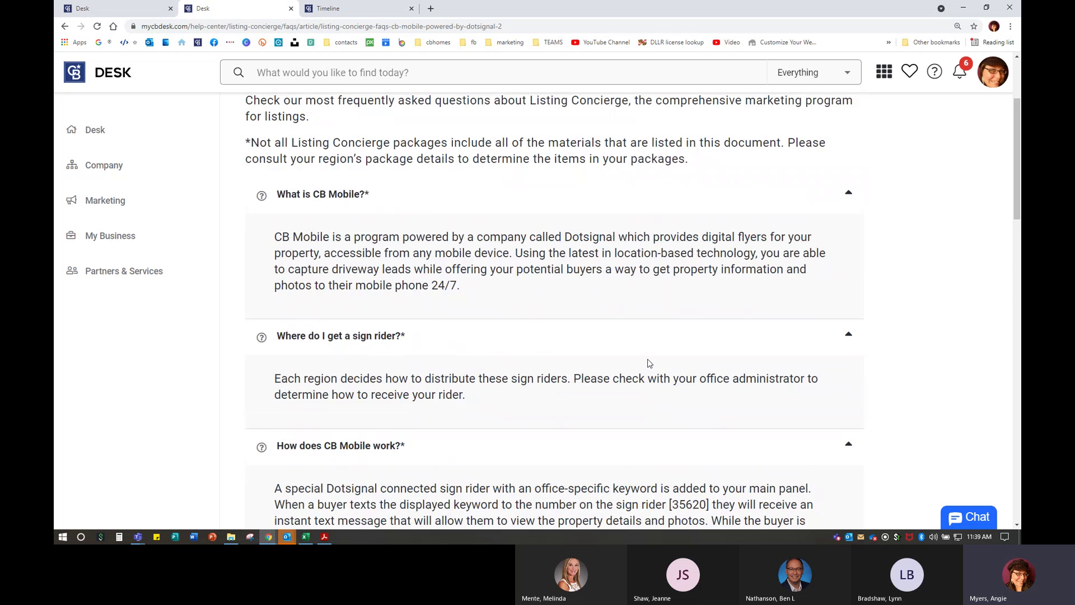
- Go back to the Listing Concierge category page and show its list of FAQs
{"action": "left_click", "coordinate": [314, 115]}
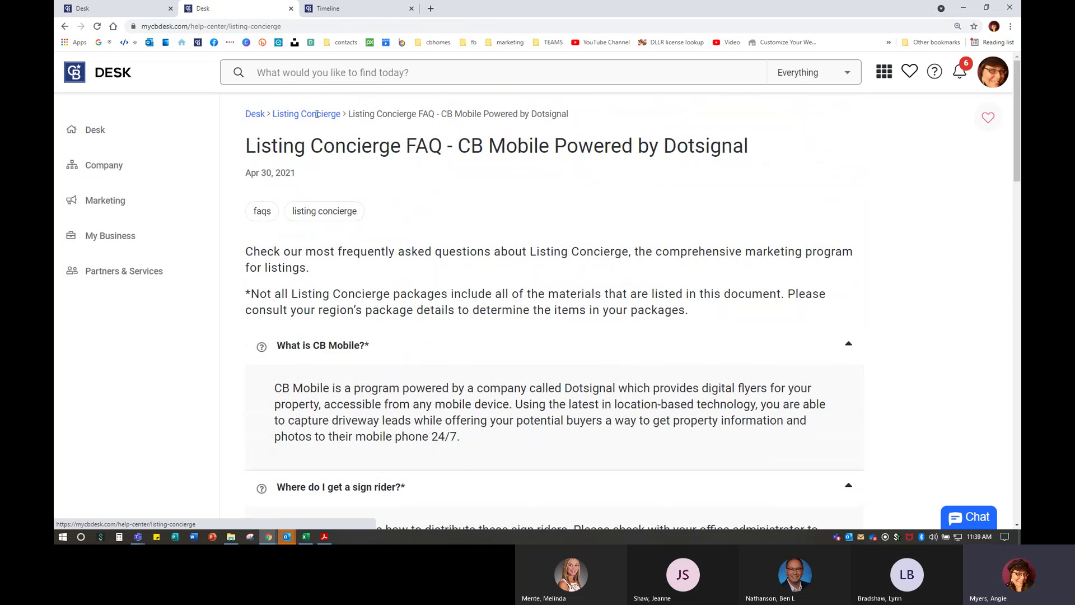
{"action": "scroll", "coordinate": [325, 336], "scroll_direction": "down", "scroll_amount": 1}
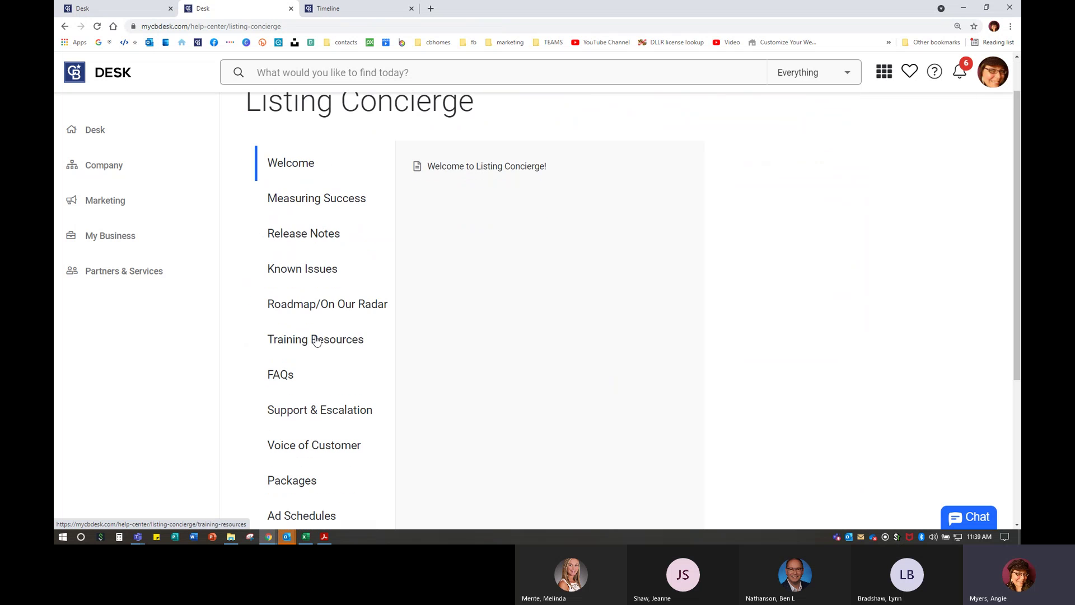
{"action": "left_click", "coordinate": [280, 380]}
{"action": "scroll", "coordinate": [624, 330], "scroll_direction": "down", "scroll_amount": 2}
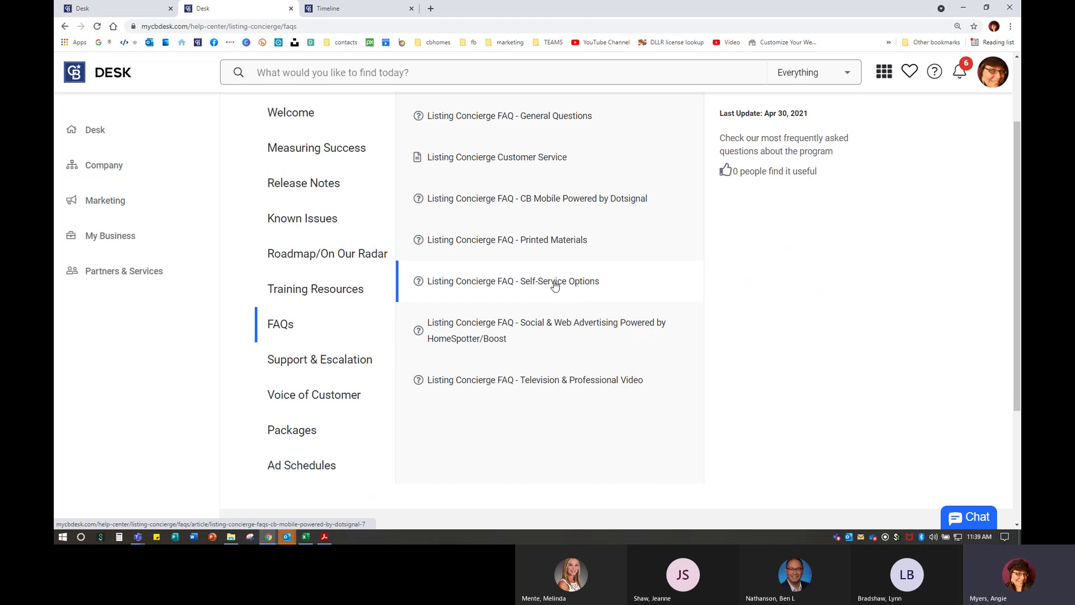
- Open the Social & Web Advertising HomeSpotter/Boost FAQ and expand the how-Boost-works answer
{"action": "left_click", "coordinate": [495, 339]}
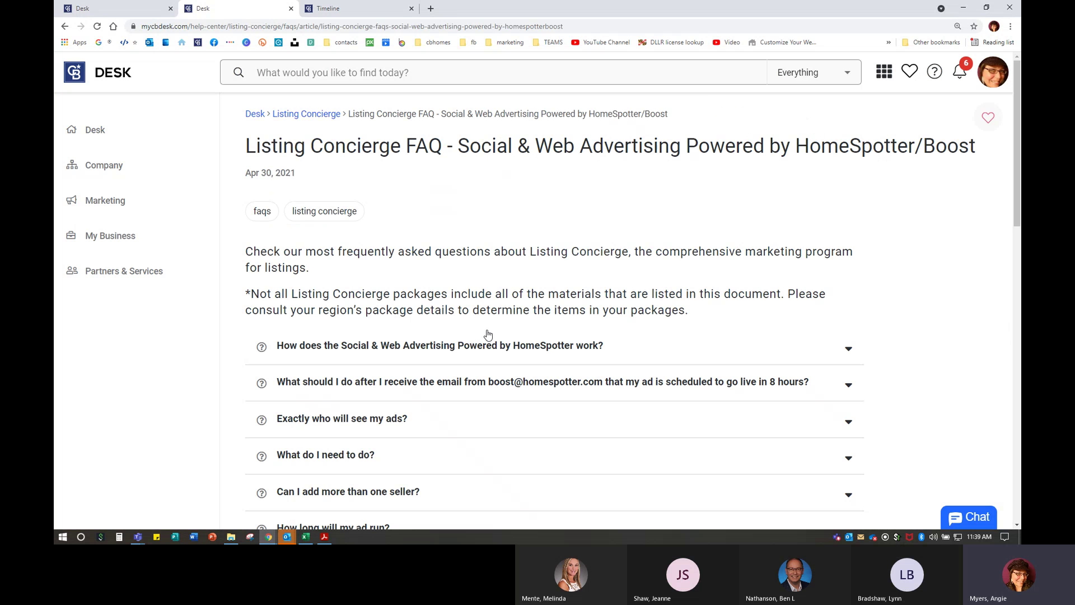
{"action": "scroll", "coordinate": [419, 316], "scroll_direction": "down", "scroll_amount": 4}
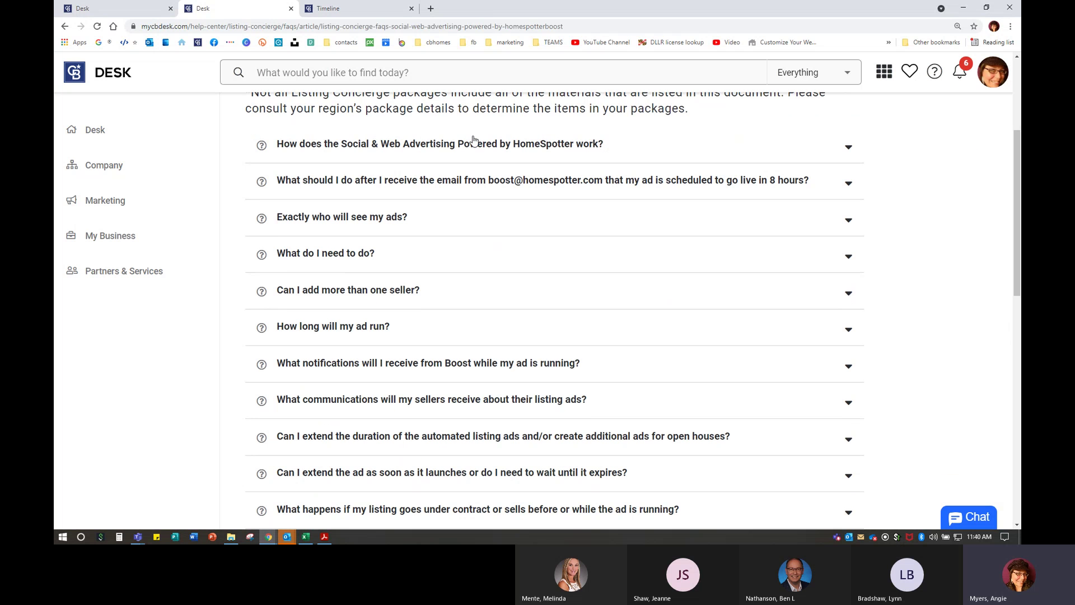
{"action": "left_click", "coordinate": [471, 142]}
{"action": "scroll", "coordinate": [551, 309], "scroll_direction": "down", "scroll_amount": 1}
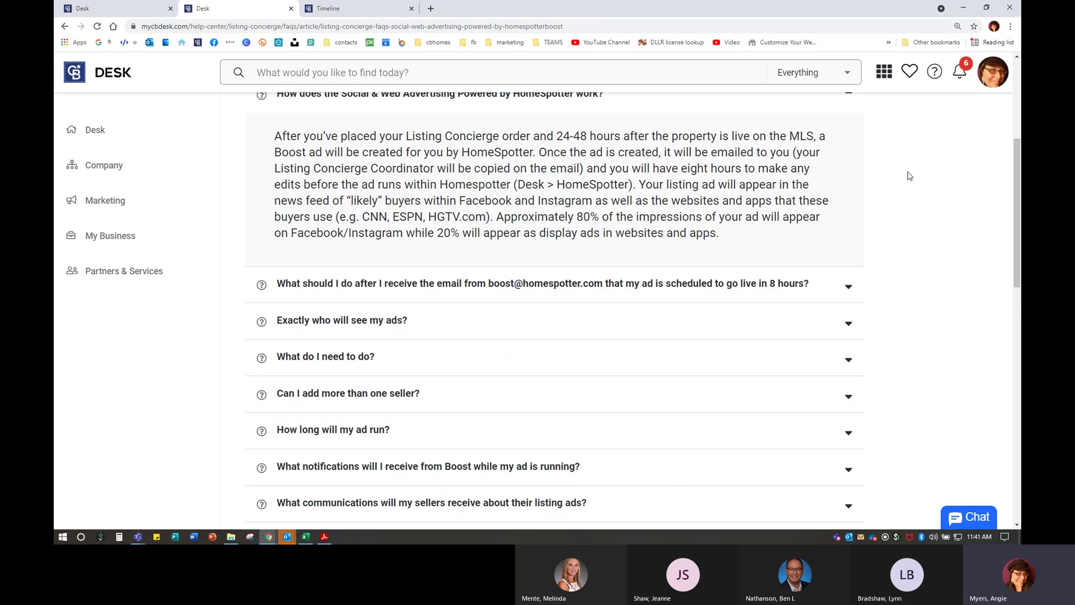
- Expand the answers on the ad-scheduled email, who sees the ads, What do I need to do?, and adding sellers
{"action": "left_click", "coordinate": [337, 287]}
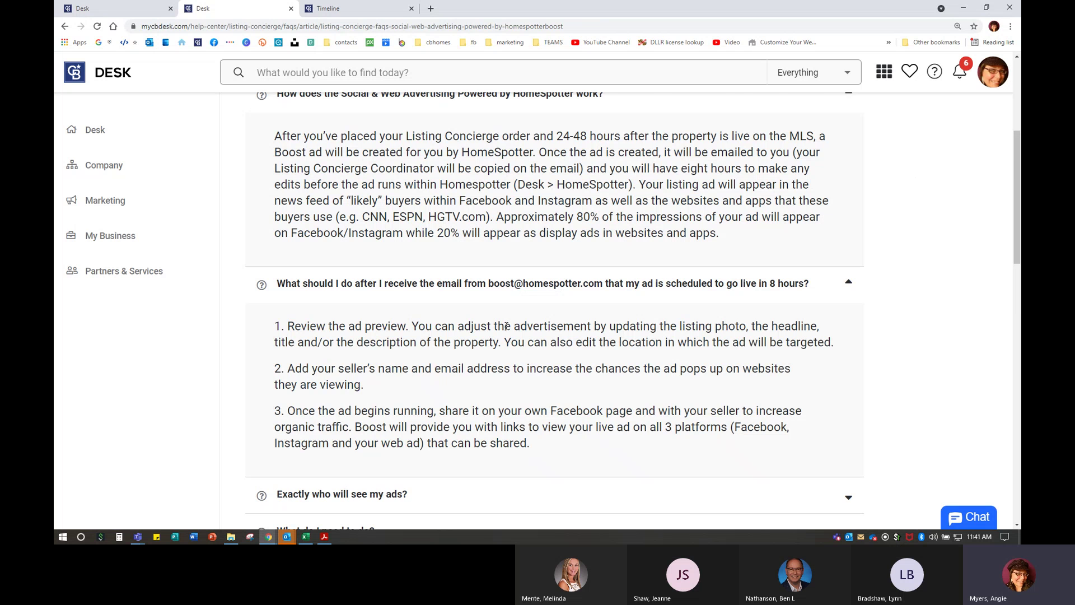
{"action": "scroll", "coordinate": [506, 326], "scroll_direction": "down", "scroll_amount": 3}
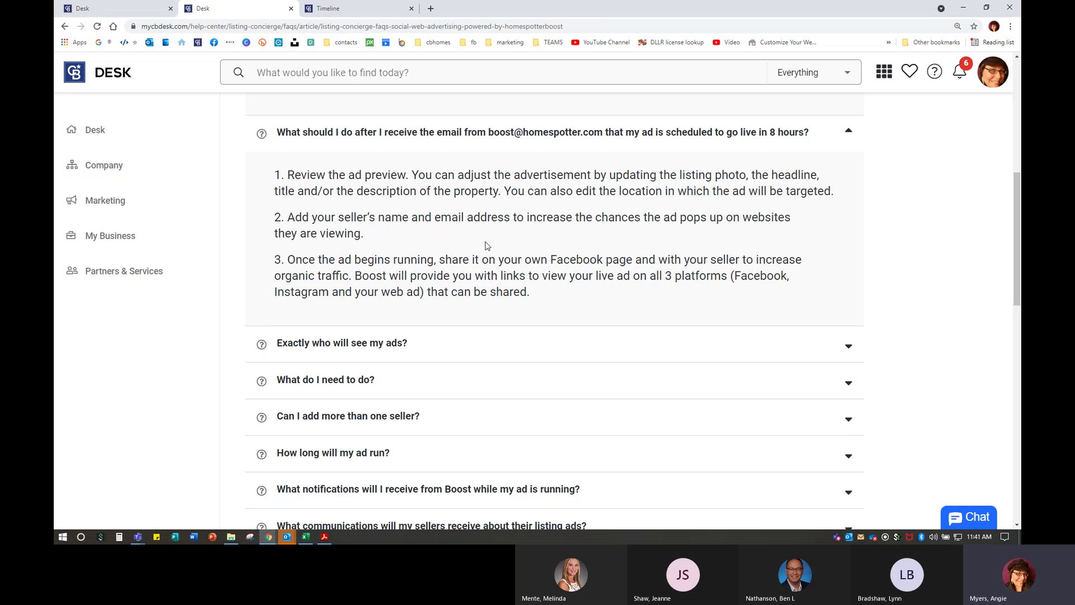
{"action": "left_click", "coordinate": [365, 353]}
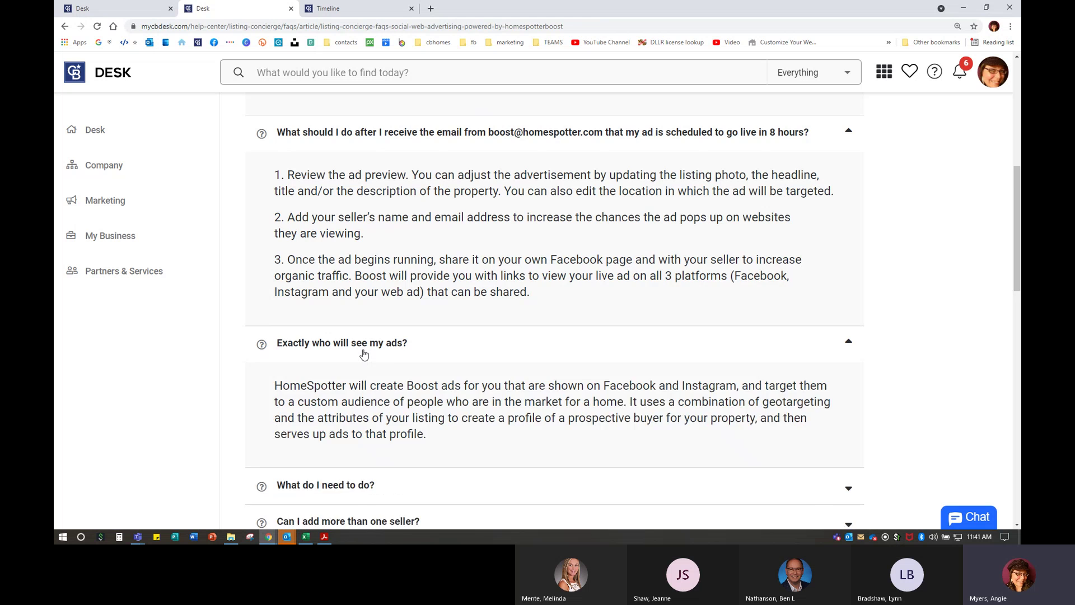
{"action": "scroll", "coordinate": [364, 354], "scroll_direction": "down", "scroll_amount": 2}
{"action": "scroll", "coordinate": [359, 336], "scroll_direction": "down", "scroll_amount": 2}
{"action": "left_click", "coordinate": [345, 294]}
{"action": "scroll", "coordinate": [358, 297], "scroll_direction": "down", "scroll_amount": 4}
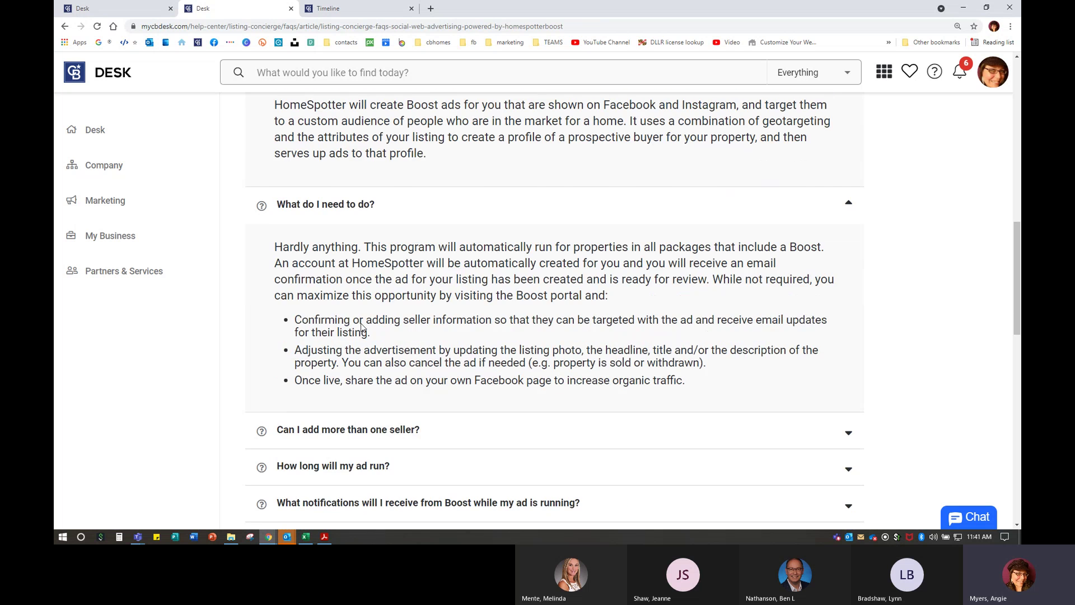
{"action": "left_click", "coordinate": [370, 297]}
{"action": "scroll", "coordinate": [369, 263], "scroll_direction": "down", "scroll_amount": 5}
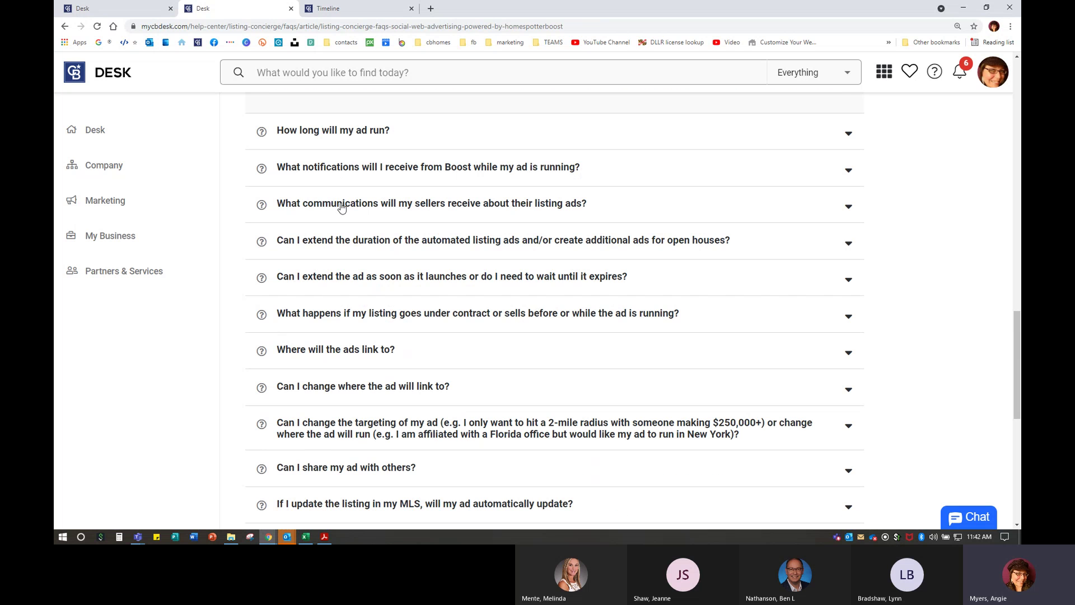
{"action": "scroll", "coordinate": [388, 271], "scroll_direction": "up", "scroll_amount": 3}
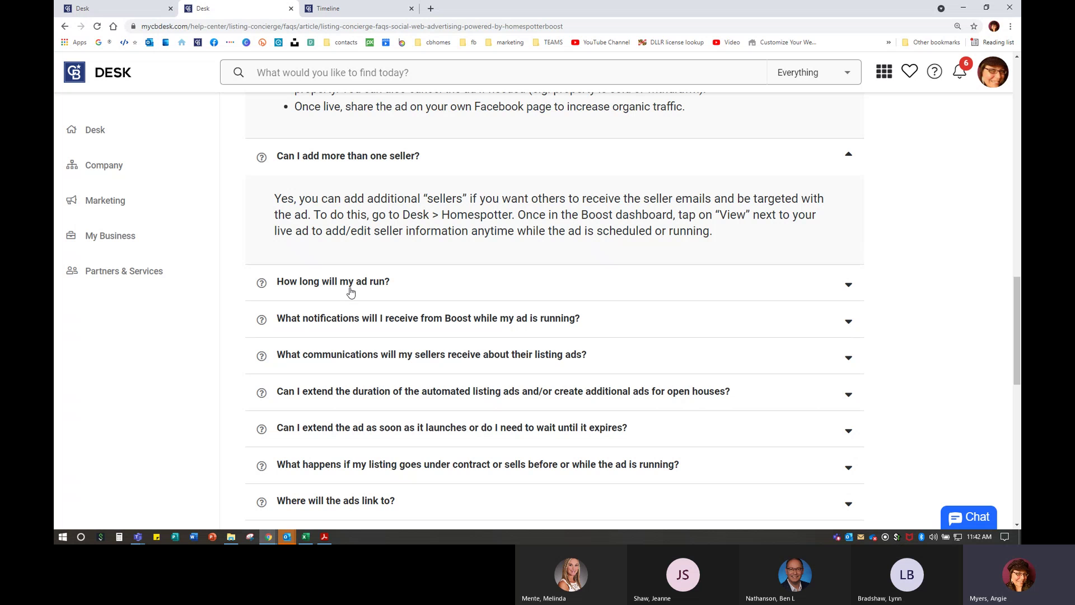
- Expand the Boost answers on ad duration, notifications sent during the ad, and seller communications
{"action": "left_click", "coordinate": [355, 284]}
{"action": "scroll", "coordinate": [353, 291], "scroll_direction": "down", "scroll_amount": 3}
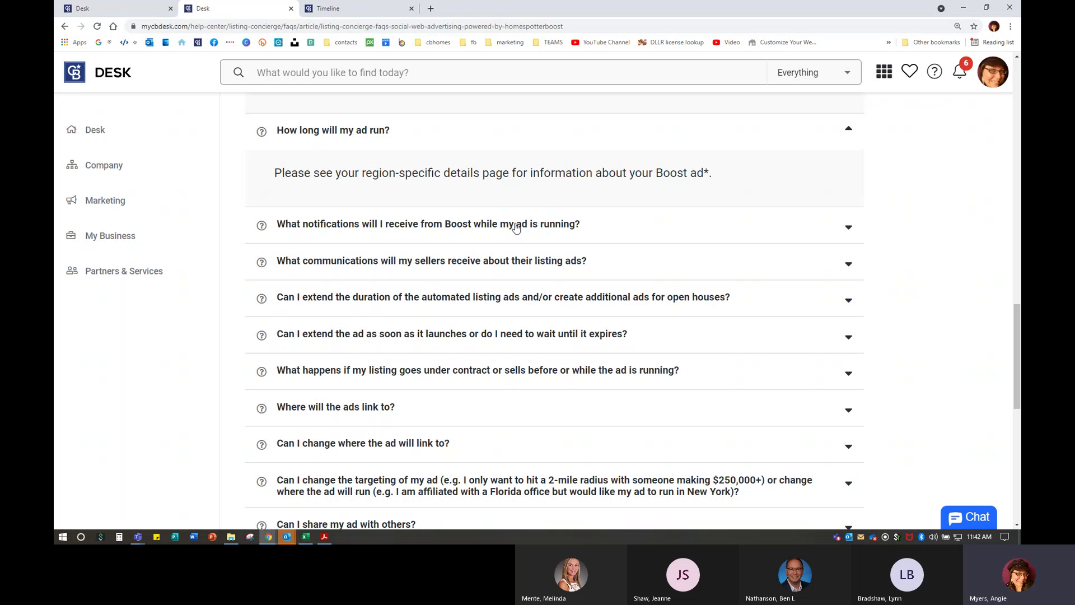
{"action": "left_click", "coordinate": [516, 228]}
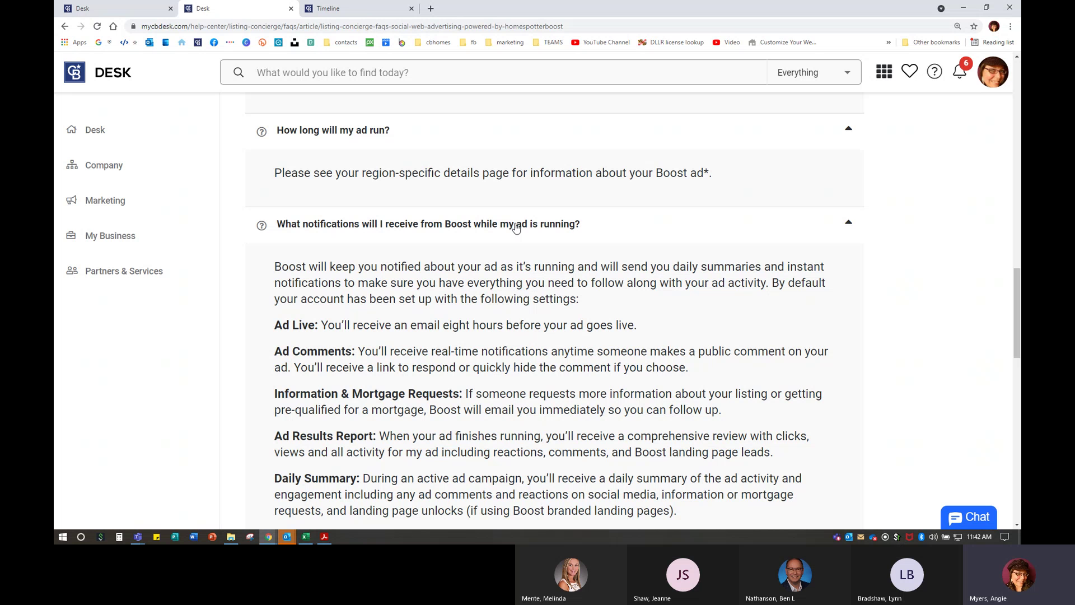
{"action": "scroll", "coordinate": [515, 225], "scroll_direction": "down", "scroll_amount": 3}
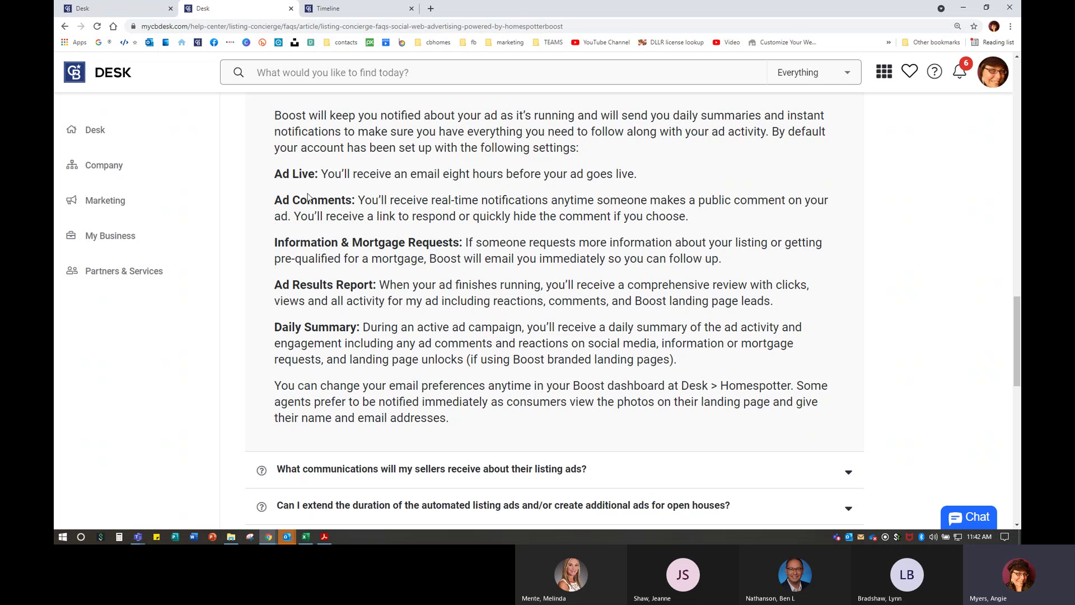
{"action": "scroll", "coordinate": [314, 200], "scroll_direction": "up", "scroll_amount": 1}
{"action": "scroll", "coordinate": [327, 190], "scroll_direction": "down", "scroll_amount": 1}
{"action": "scroll", "coordinate": [387, 314], "scroll_direction": "down", "scroll_amount": 5}
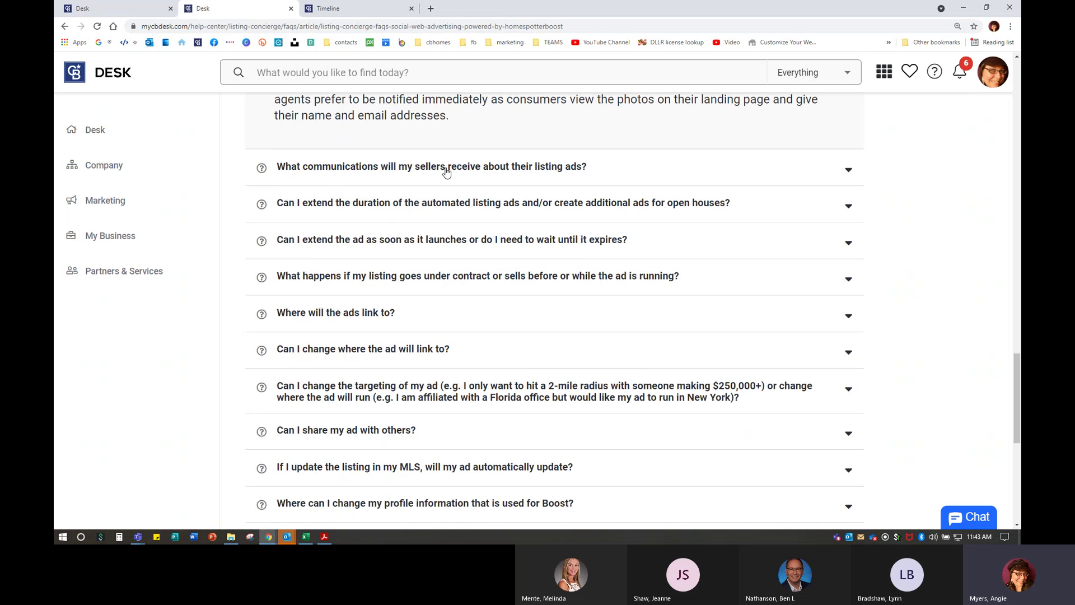
{"action": "left_click", "coordinate": [444, 168]}
{"action": "scroll", "coordinate": [451, 329], "scroll_direction": "down", "scroll_amount": 2}
{"action": "scroll", "coordinate": [451, 329], "scroll_direction": "down", "scroll_amount": 5}
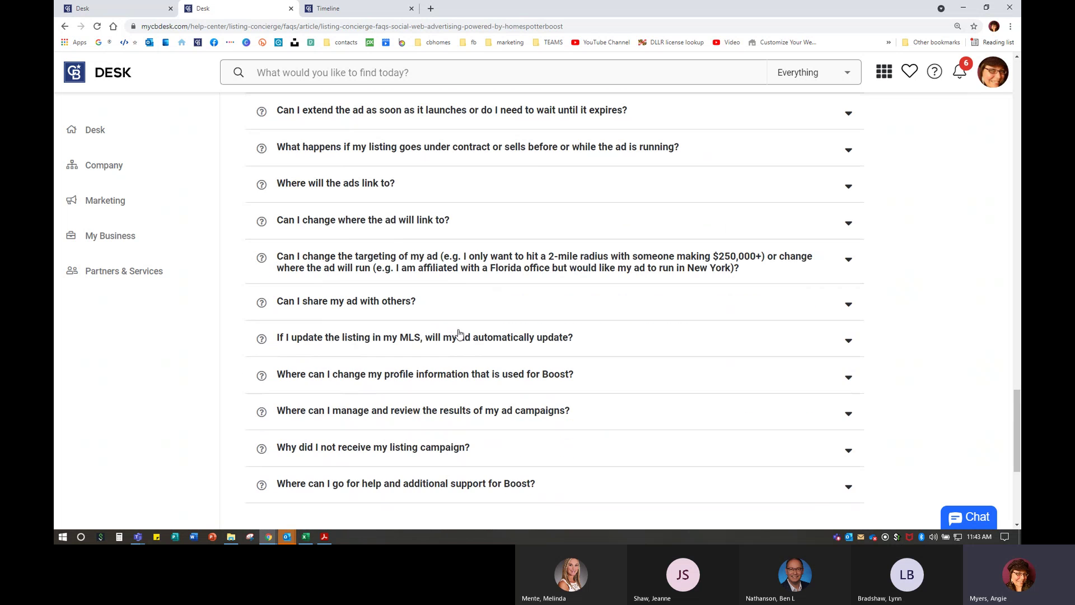
{"action": "scroll", "coordinate": [526, 376], "scroll_direction": "down", "scroll_amount": 3}
{"action": "scroll", "coordinate": [527, 376], "scroll_direction": "up", "scroll_amount": 3}
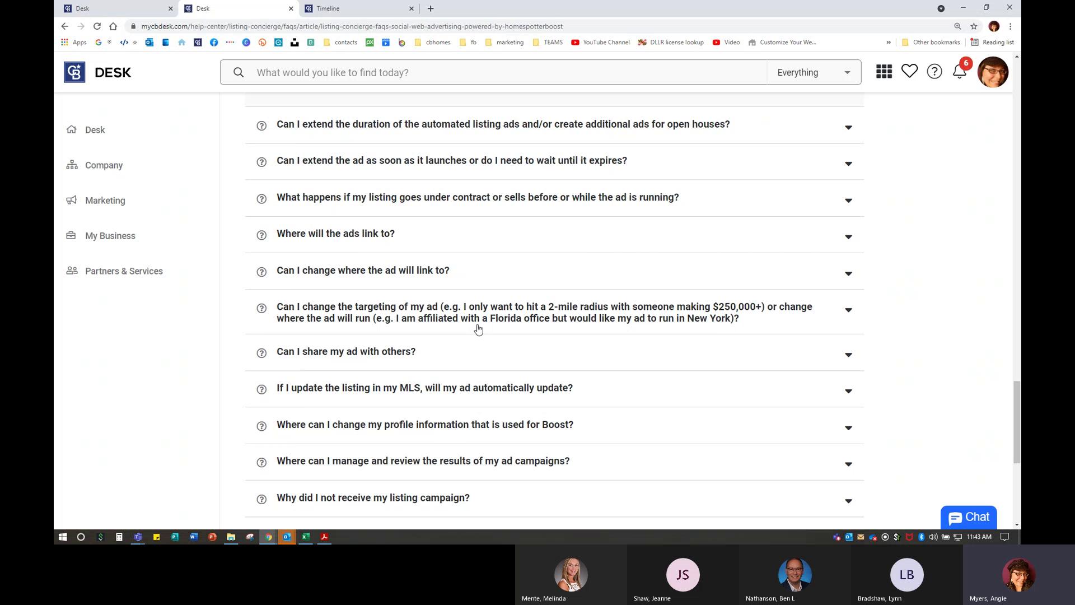
- Expand the answers on where ads link, changing the link, MLS auto-updates and profile information
{"action": "left_click", "coordinate": [356, 242]}
{"action": "scroll", "coordinate": [439, 324], "scroll_direction": "down", "scroll_amount": 1}
{"action": "scroll", "coordinate": [440, 325], "scroll_direction": "down", "scroll_amount": 4}
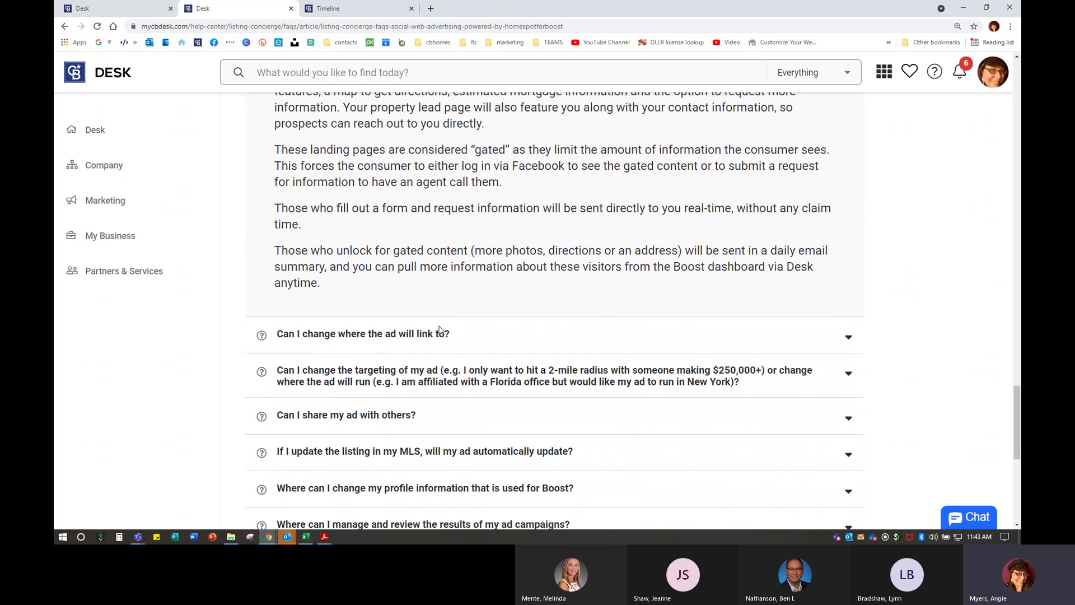
{"action": "left_click", "coordinate": [425, 331]}
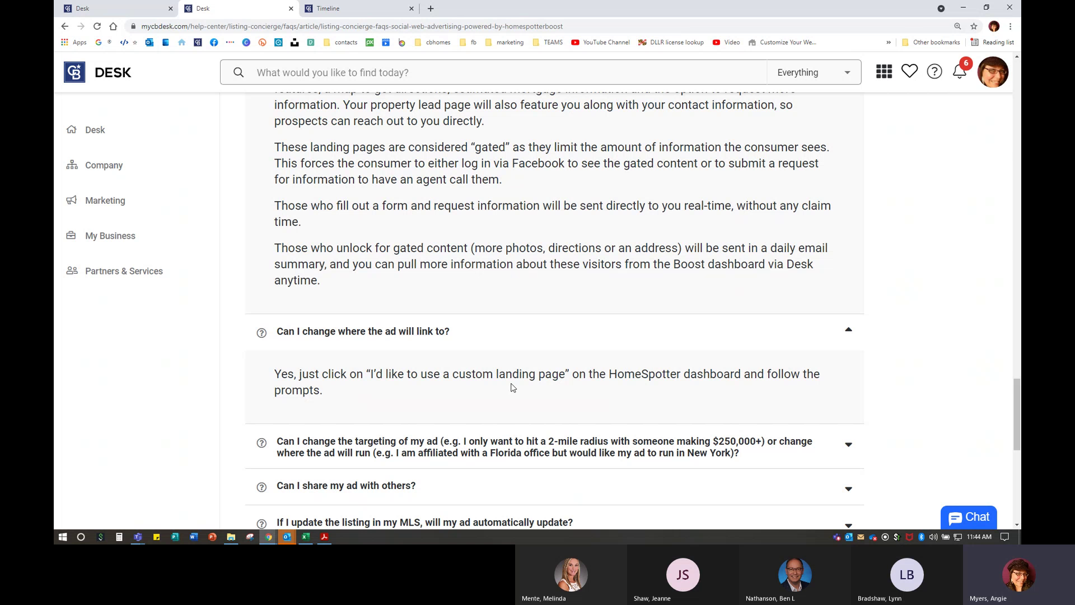
{"action": "scroll", "coordinate": [436, 278], "scroll_direction": "down", "scroll_amount": 5}
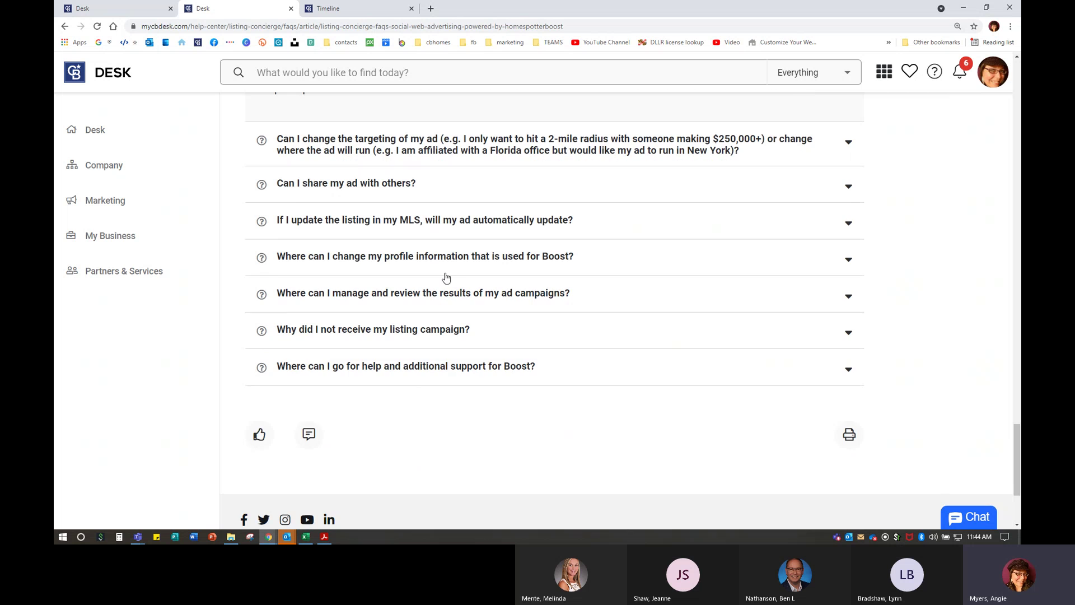
{"action": "left_click", "coordinate": [496, 227]}
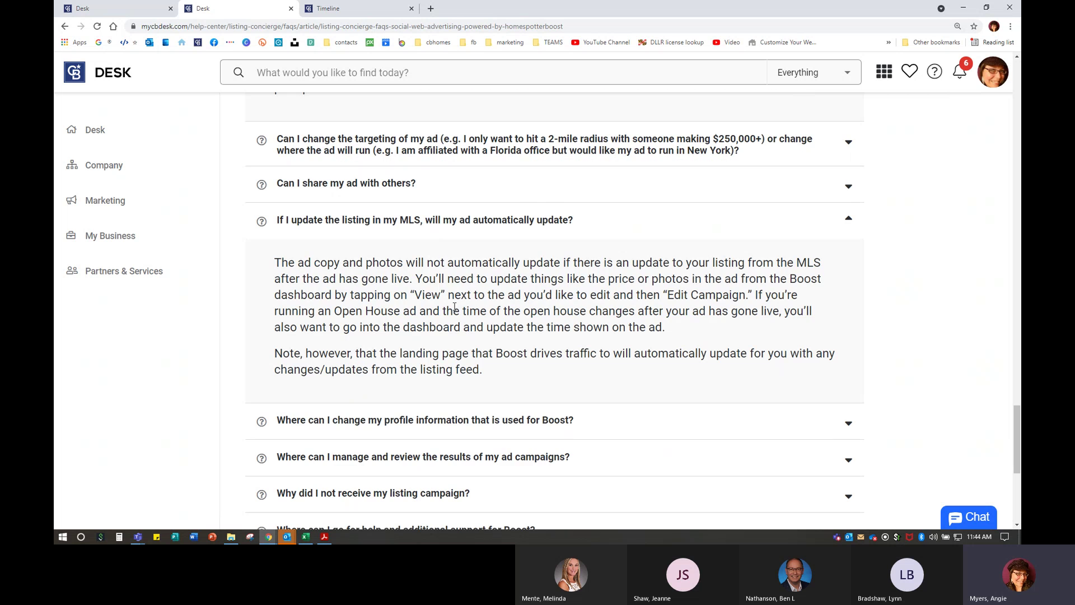
{"action": "left_click", "coordinate": [438, 423]}
{"action": "scroll", "coordinate": [438, 403], "scroll_direction": "down", "scroll_amount": 1}
{"action": "scroll", "coordinate": [439, 383], "scroll_direction": "up", "scroll_amount": 20}
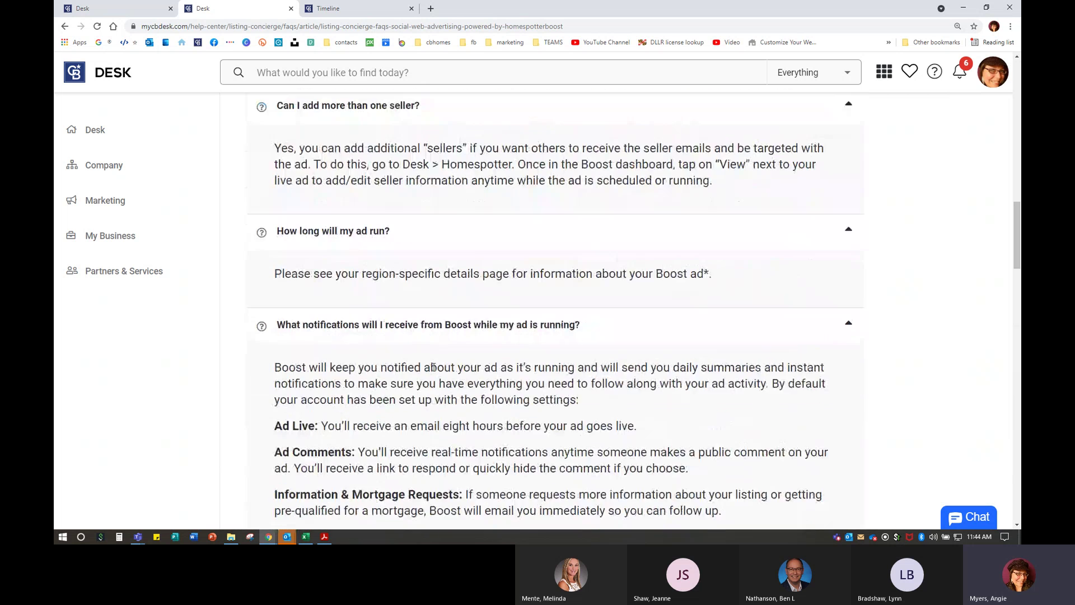
{"action": "scroll", "coordinate": [401, 261], "scroll_direction": "up", "scroll_amount": 4}
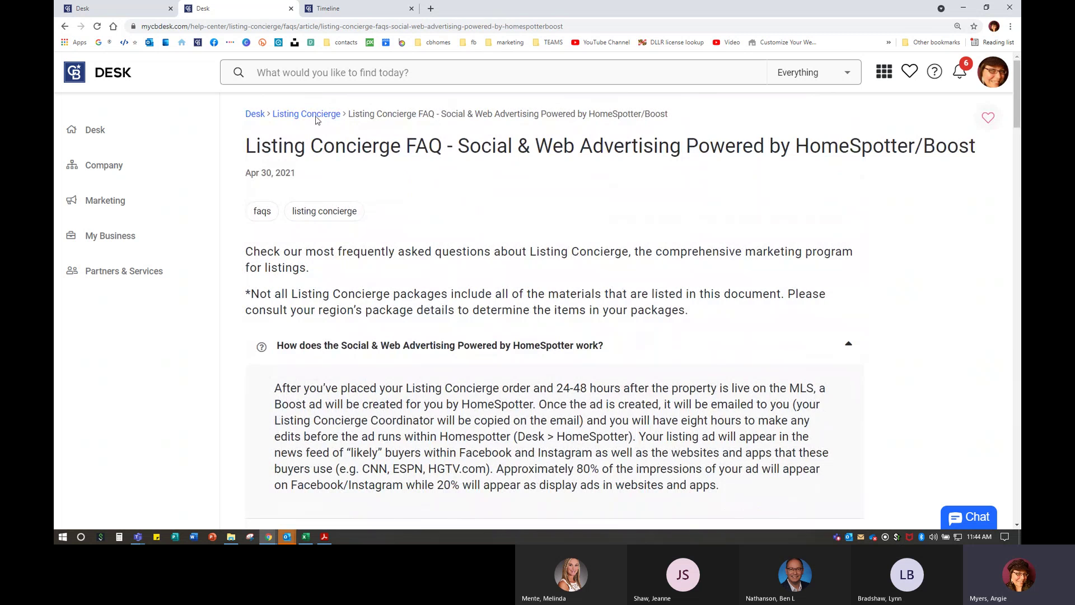
- Return to the Listing Concierge page and open the Self-Service Options FAQ article
{"action": "left_click", "coordinate": [317, 116]}
{"action": "scroll", "coordinate": [353, 355], "scroll_direction": "down", "scroll_amount": 5}
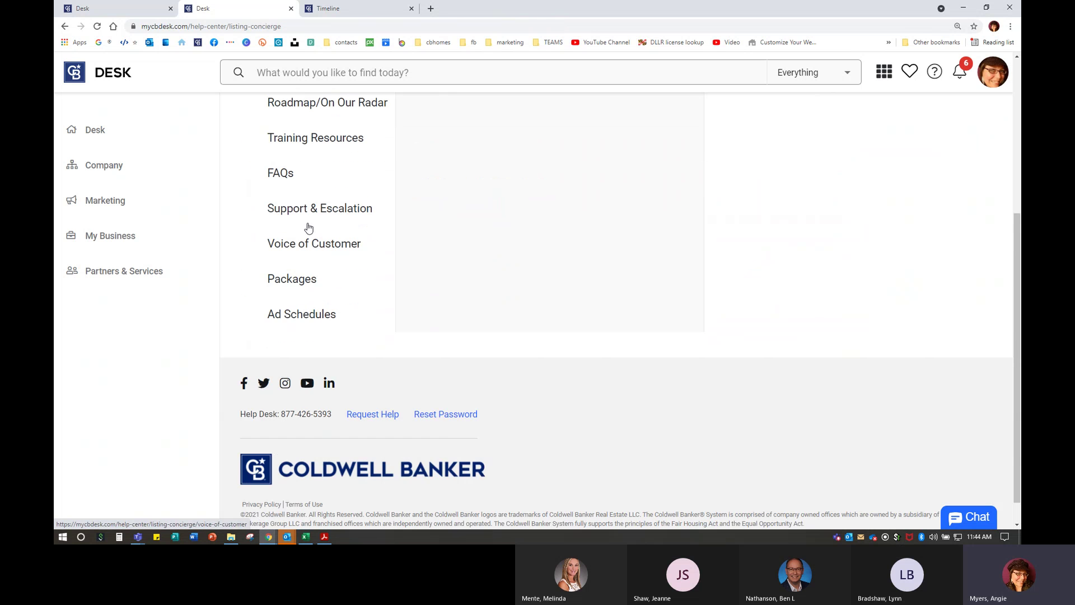
{"action": "left_click", "coordinate": [282, 174]}
{"action": "scroll", "coordinate": [616, 331], "scroll_direction": "down", "scroll_amount": 2}
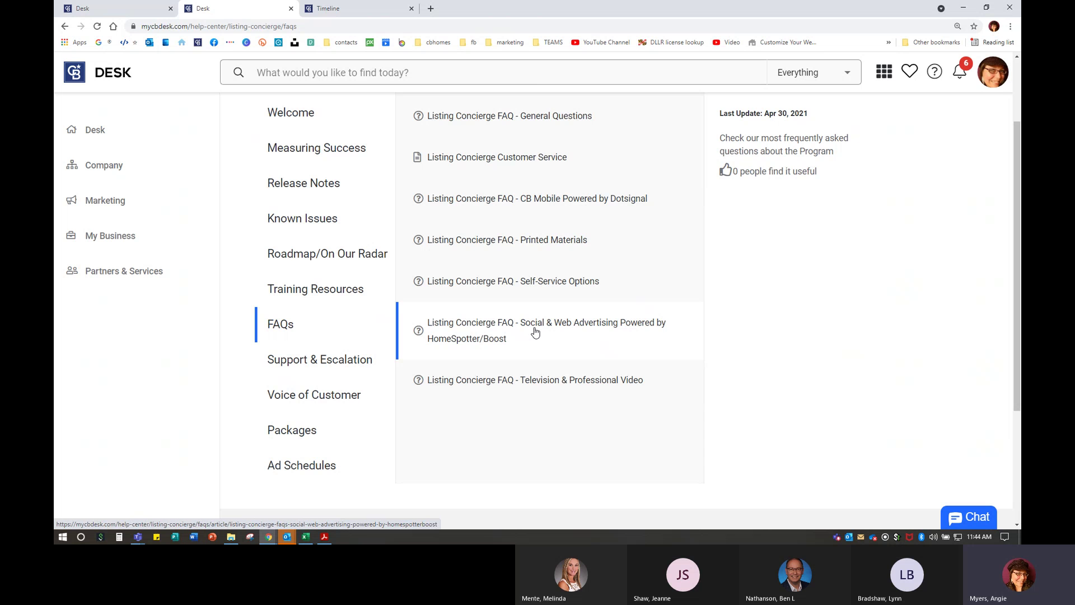
{"action": "left_click", "coordinate": [537, 286]}
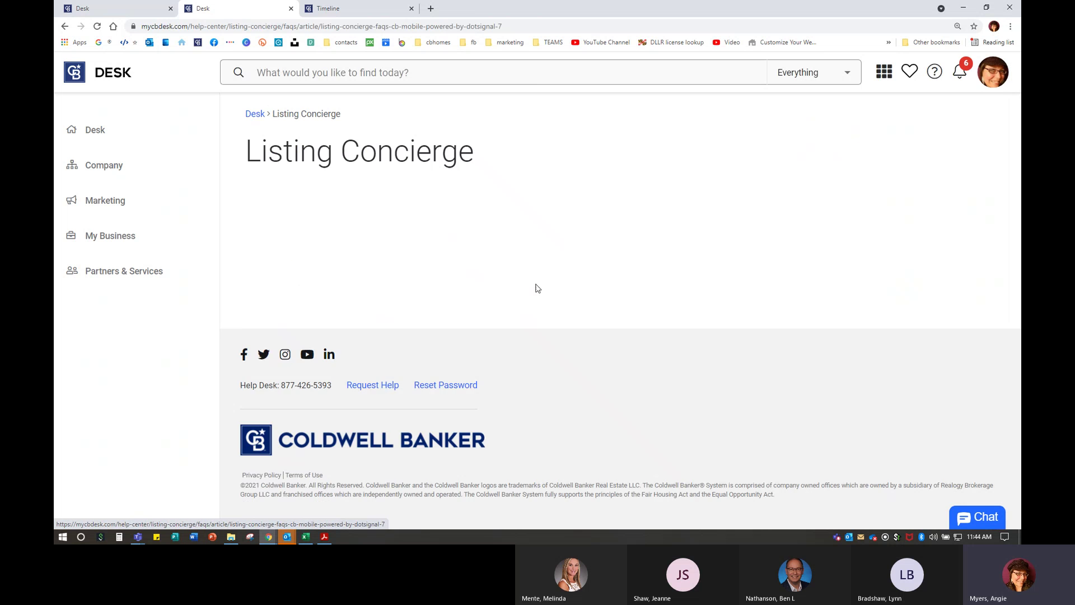
- Expand the What is Self-Service?, flyer design change, and Video Slideshow answers
{"action": "left_click", "coordinate": [326, 329]}
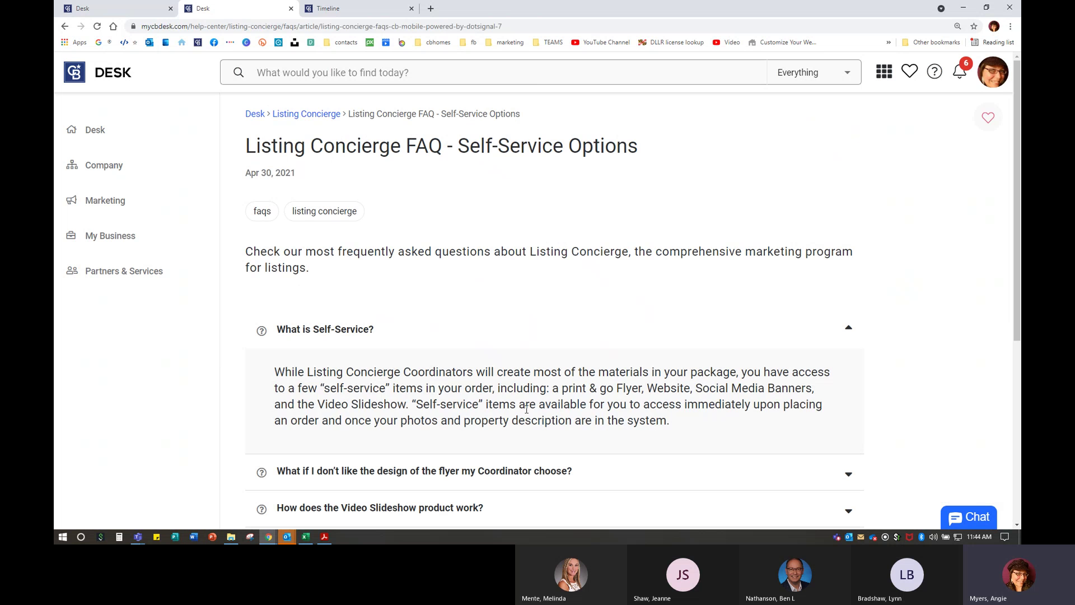
{"action": "scroll", "coordinate": [532, 413], "scroll_direction": "down", "scroll_amount": 3}
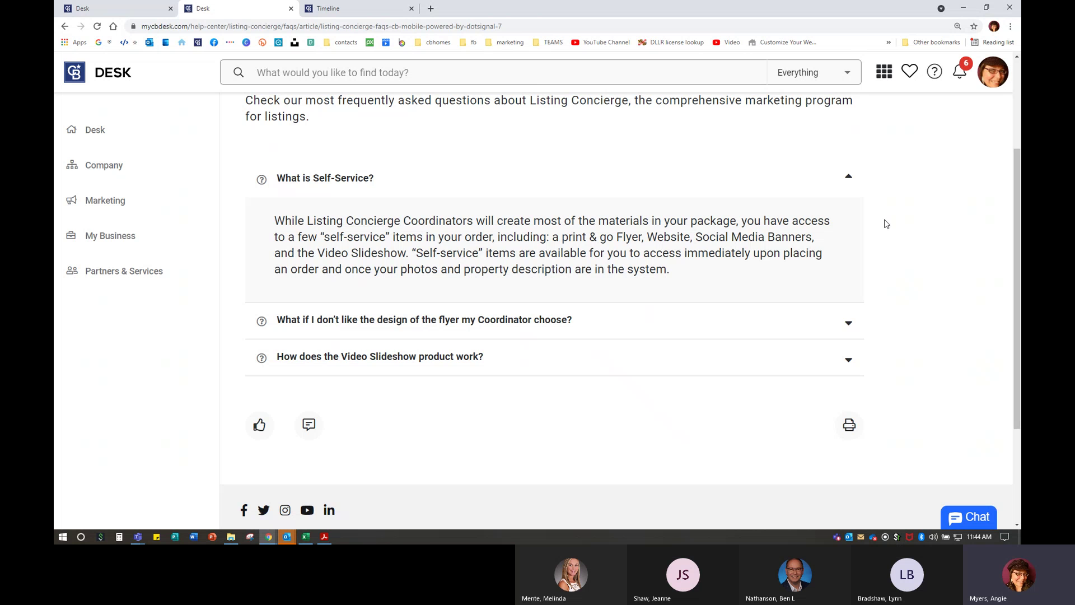
{"action": "left_click", "coordinate": [392, 323]}
{"action": "scroll", "coordinate": [392, 324], "scroll_direction": "down", "scroll_amount": 2}
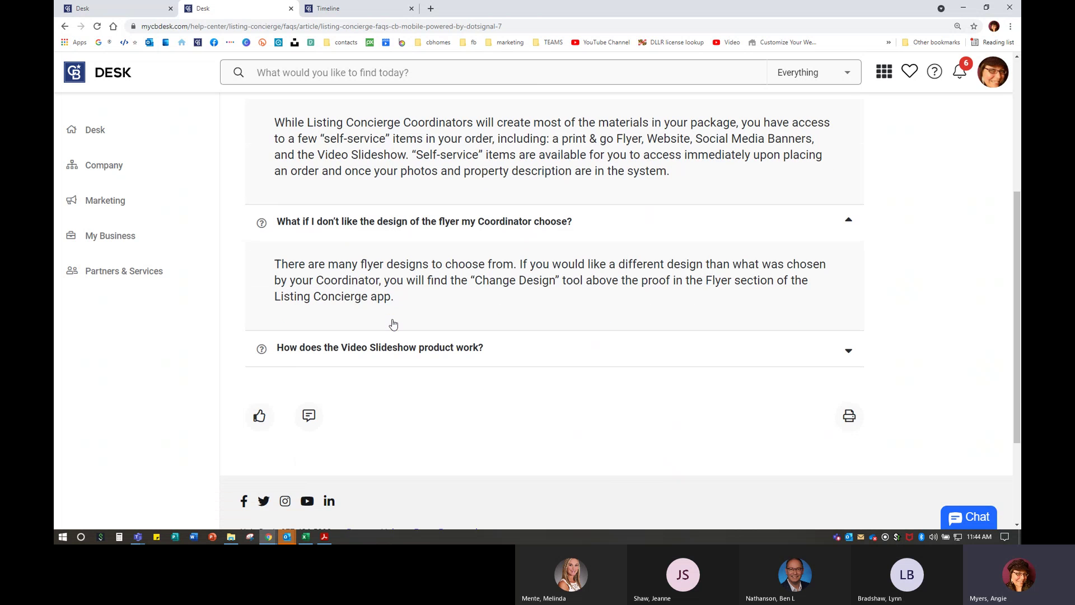
{"action": "left_click", "coordinate": [387, 355]}
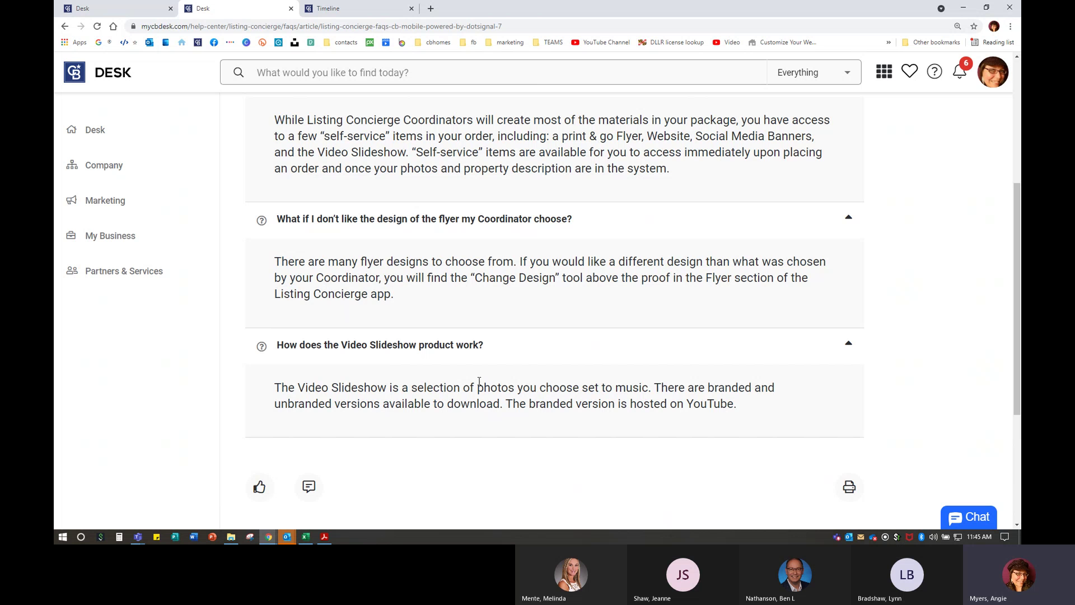
{"action": "scroll", "coordinate": [479, 382], "scroll_direction": "up", "scroll_amount": 5}
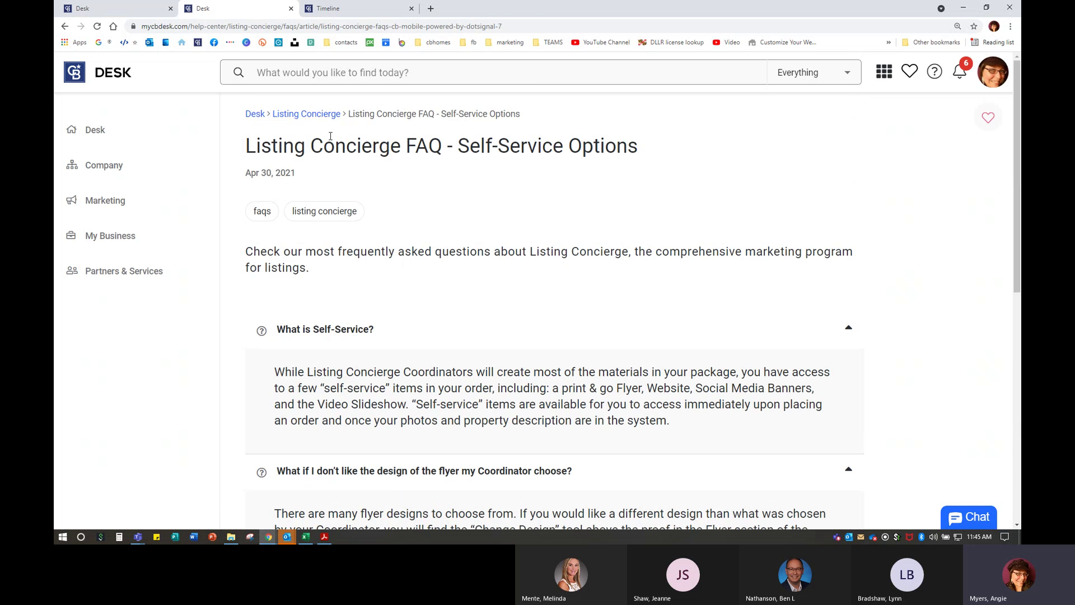
- Open Listing Concierge from the Desk tools and choose On Behalf Of in the account menu
{"action": "left_click", "coordinate": [257, 114]}
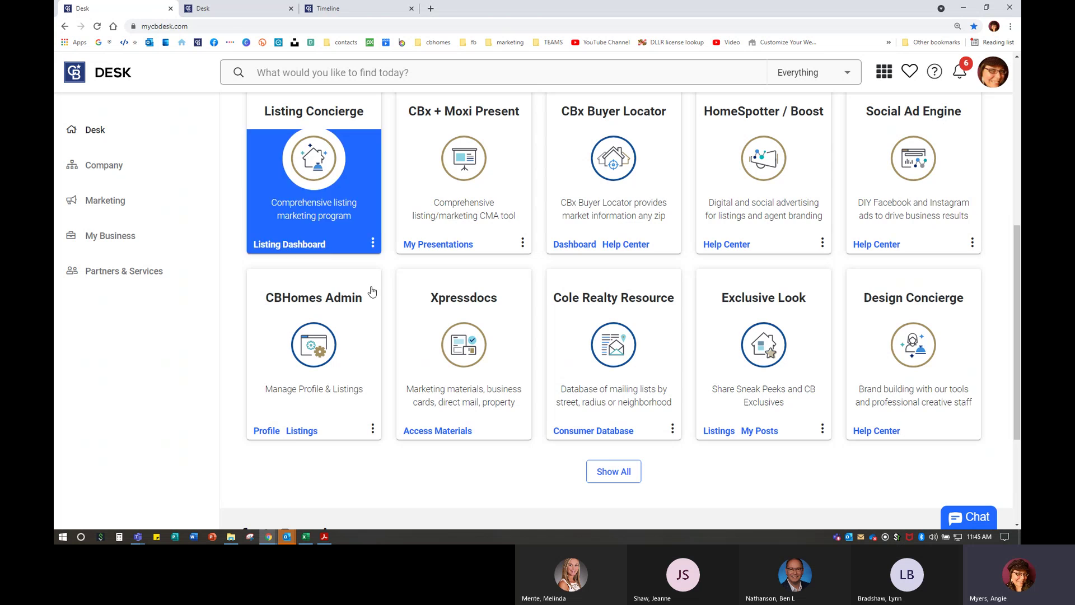
{"action": "left_click", "coordinate": [307, 250]}
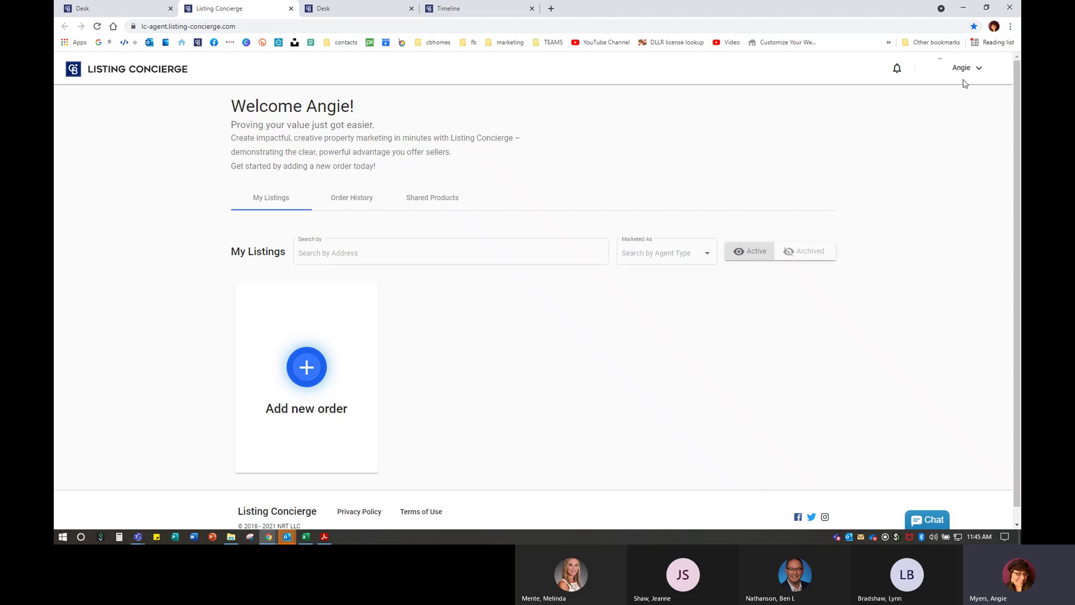
{"action": "left_click", "coordinate": [966, 69]}
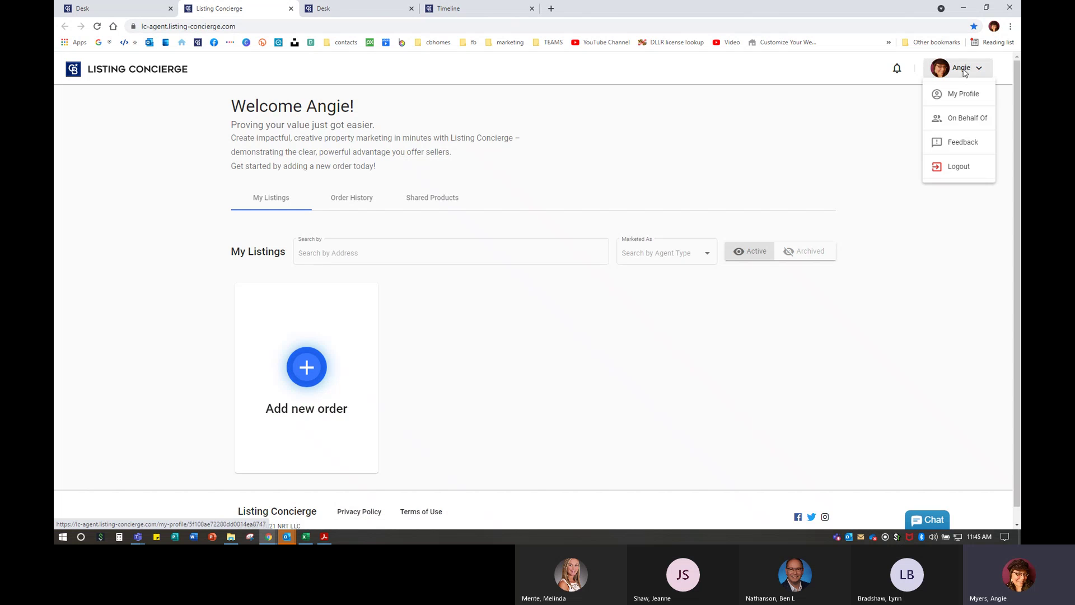
{"action": "left_click", "coordinate": [965, 119]}
- Search for and select the agent, then continue into that agent's My Listings
{"action": "left_click", "coordinate": [427, 218]}
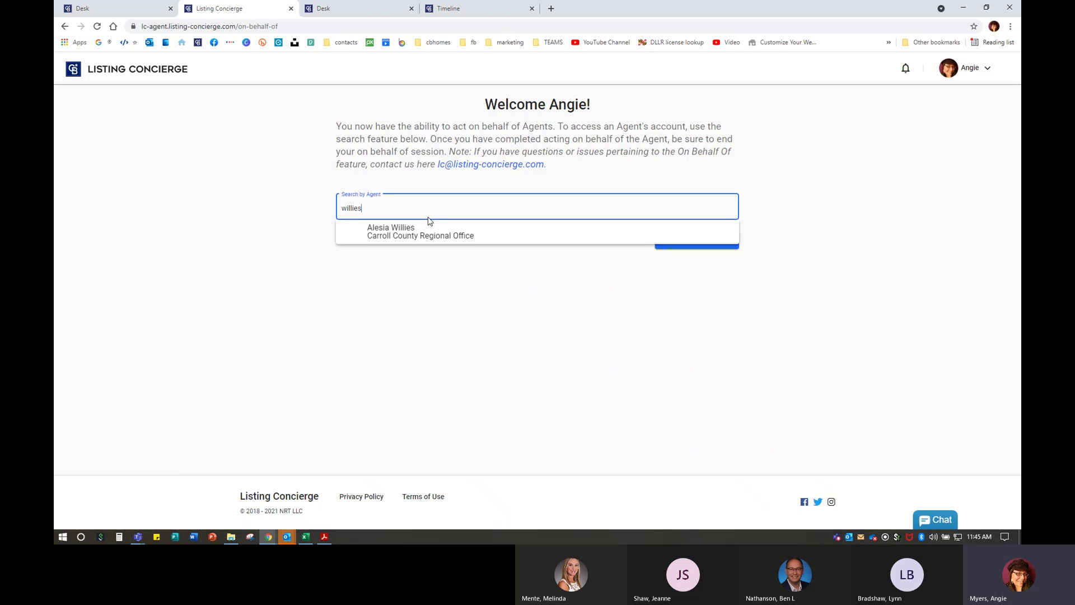
{"action": "left_click", "coordinate": [419, 229]}
{"action": "right_click", "coordinate": [692, 245]}
{"action": "left_click", "coordinate": [692, 245]}
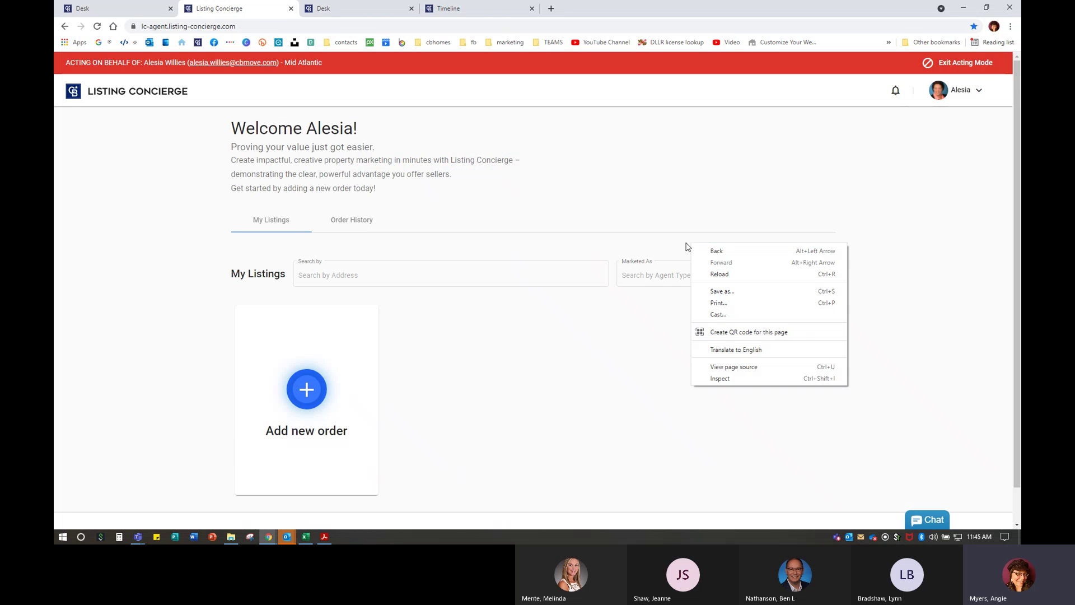
{"action": "scroll", "coordinate": [461, 358], "scroll_direction": "down", "scroll_amount": 1}
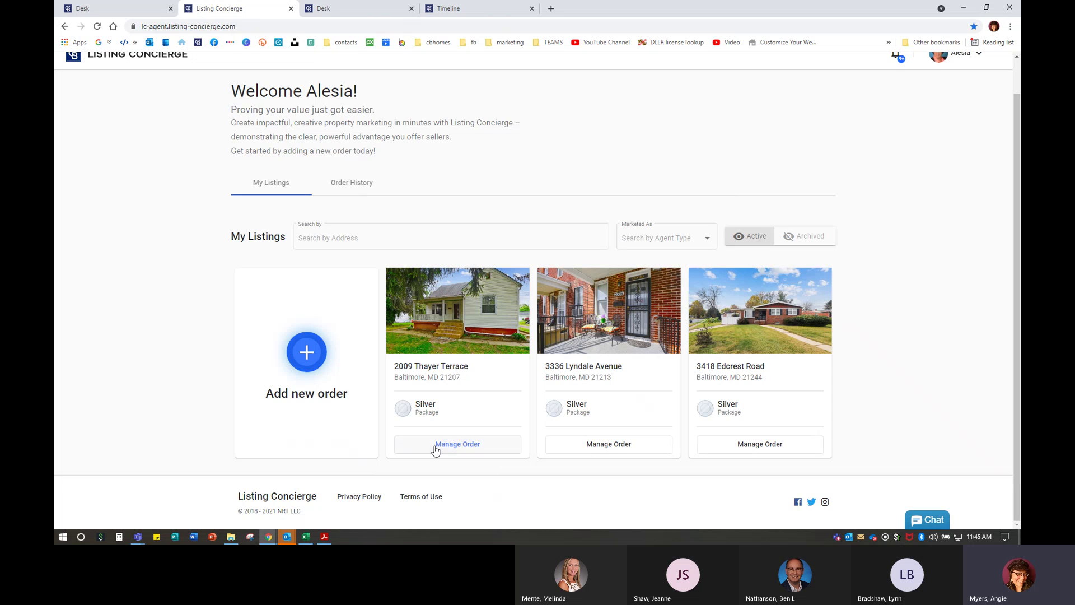
{"action": "left_click", "coordinate": [436, 446]}
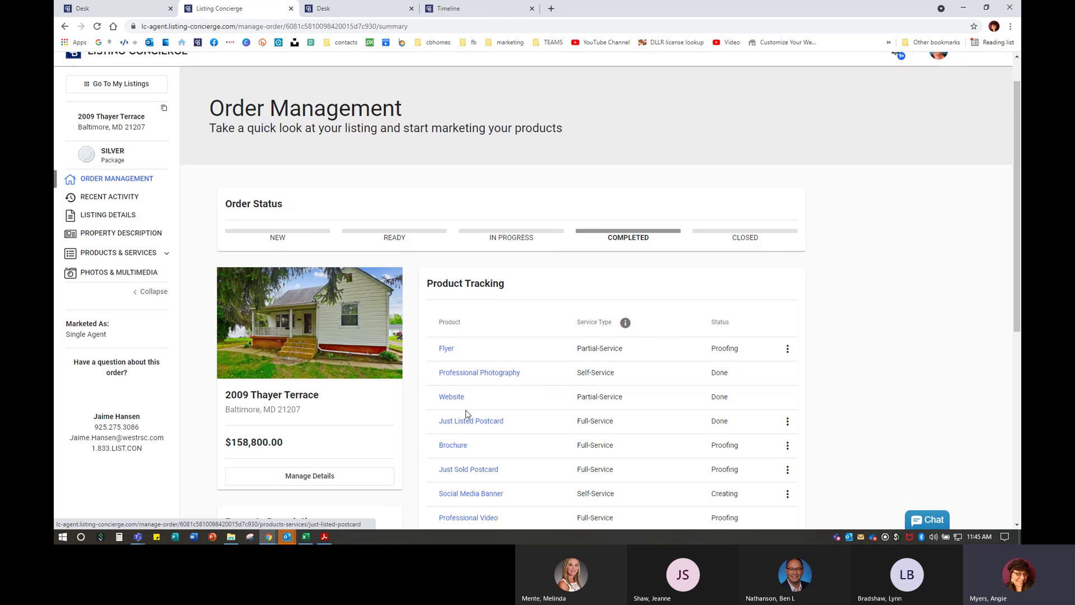
{"action": "scroll", "coordinate": [442, 155], "scroll_direction": "down", "scroll_amount": 3}
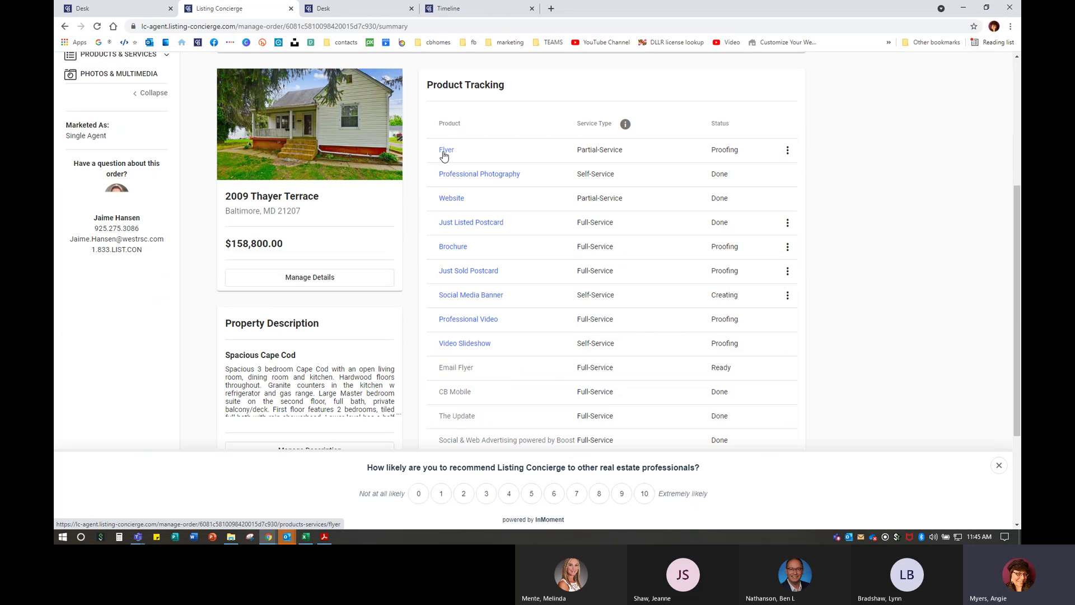
{"action": "left_click", "coordinate": [999, 466]}
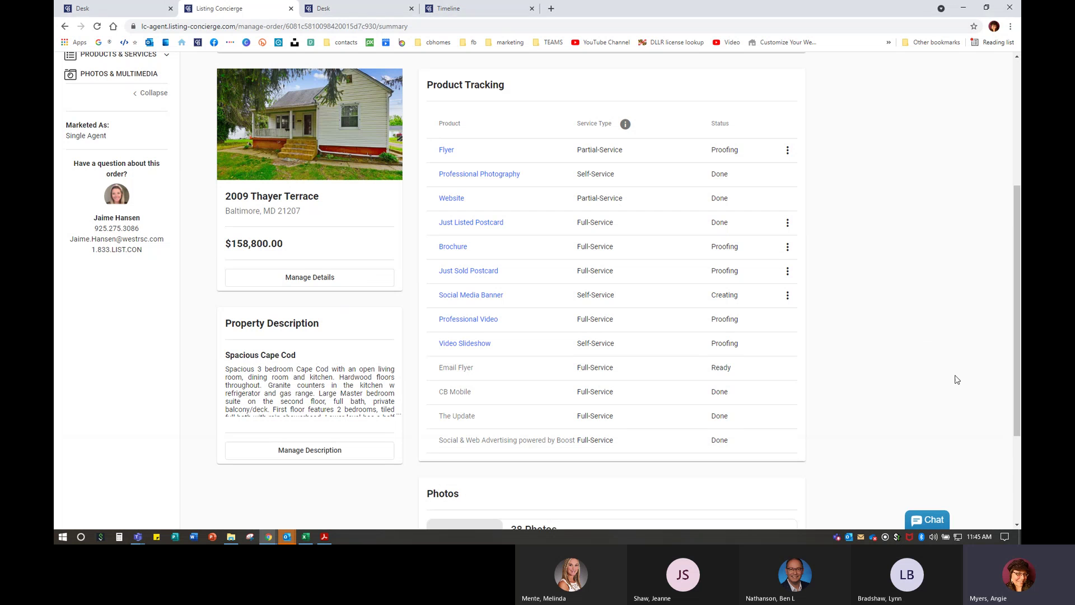
{"action": "left_click", "coordinate": [446, 150]}
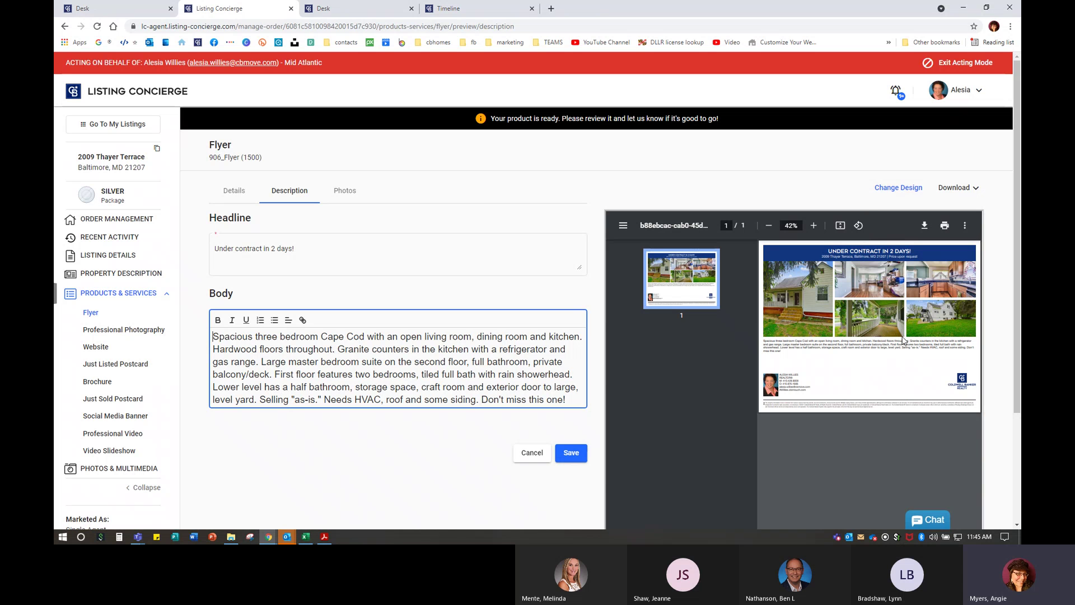
{"action": "left_click", "coordinate": [908, 189]}
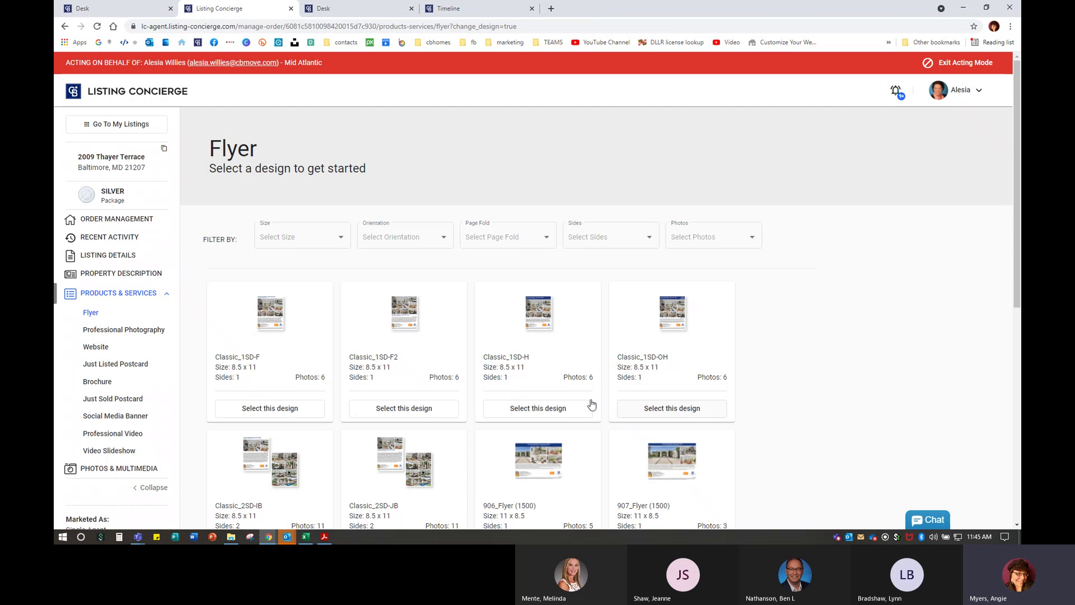
{"action": "left_click", "coordinate": [568, 415]}
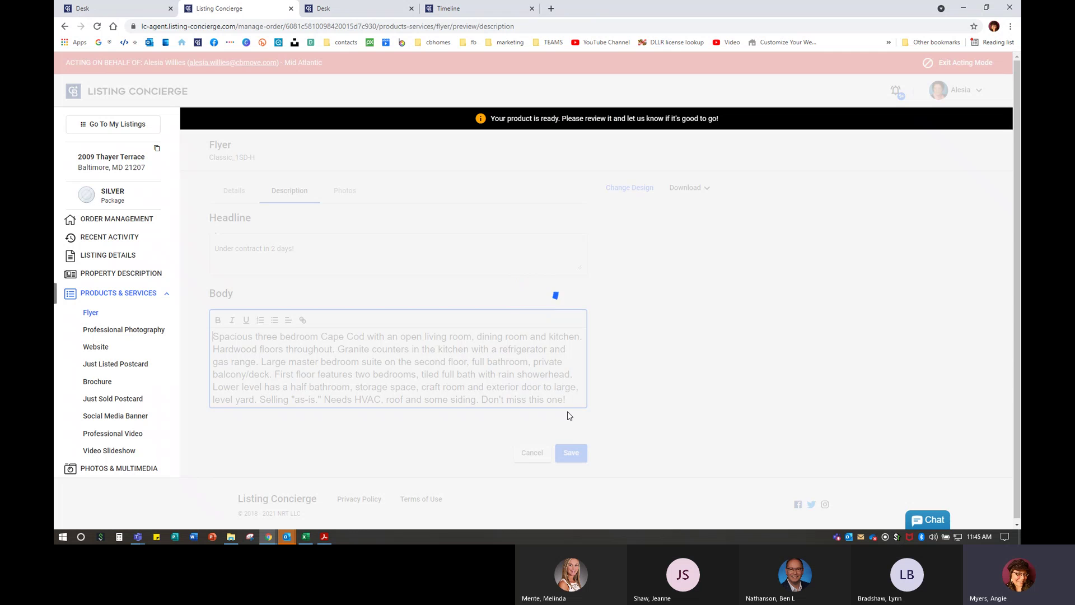
{"action": "scroll", "coordinate": [906, 269], "scroll_direction": "down", "scroll_amount": 2}
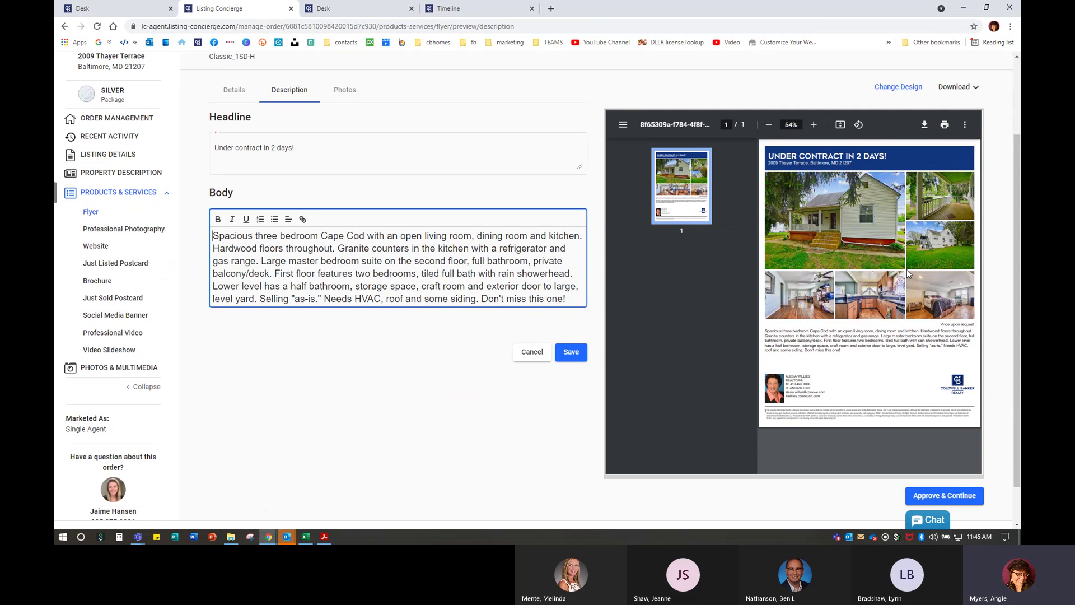
{"action": "scroll", "coordinate": [369, 219], "scroll_direction": "up", "scroll_amount": 2}
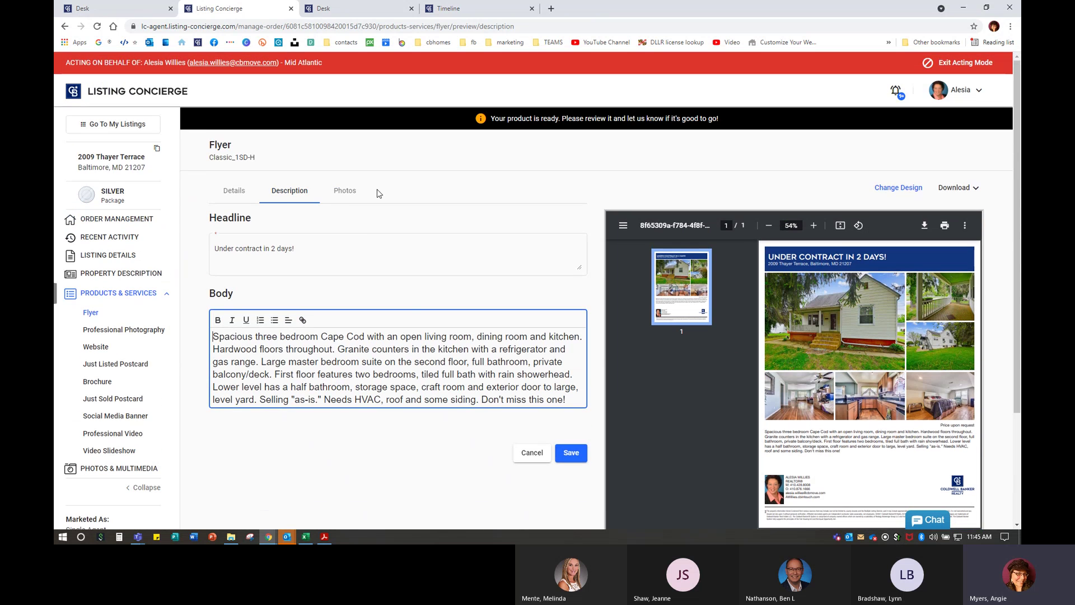
- On the flyer's Photos tab, drag the fence photo onto Page 1
{"action": "left_click", "coordinate": [338, 200]}
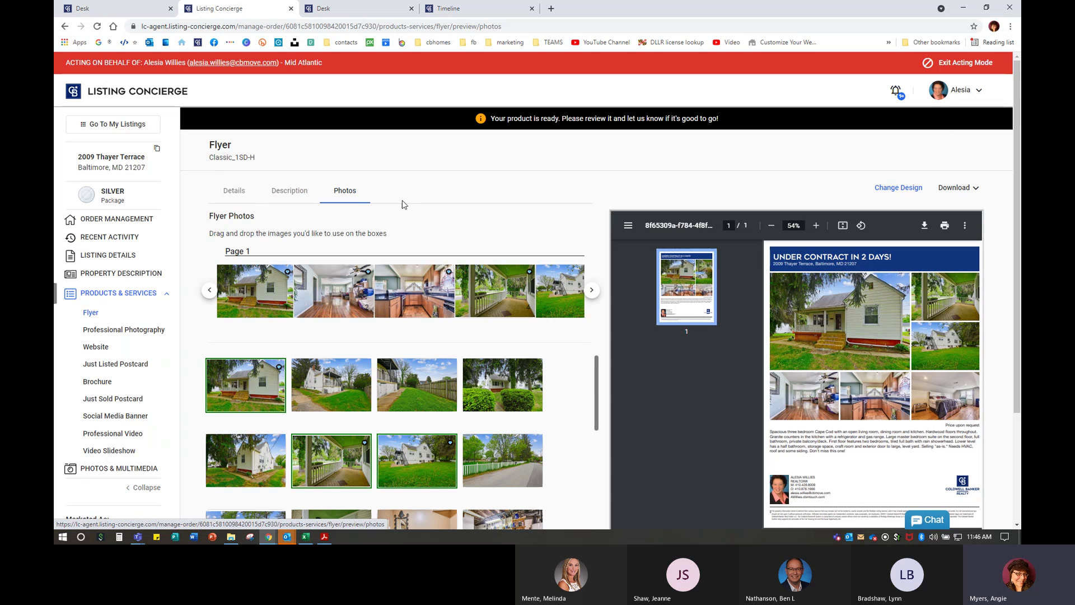
{"action": "mouse_move", "coordinate": [510, 298]}
{"action": "mouse_move", "coordinate": [400, 371]}
{"action": "left_mouse_down"}
{"action": "mouse_move", "coordinate": [392, 287]}
{"action": "mouse_move", "coordinate": [395, 391]}
{"action": "left_mouse_up"}
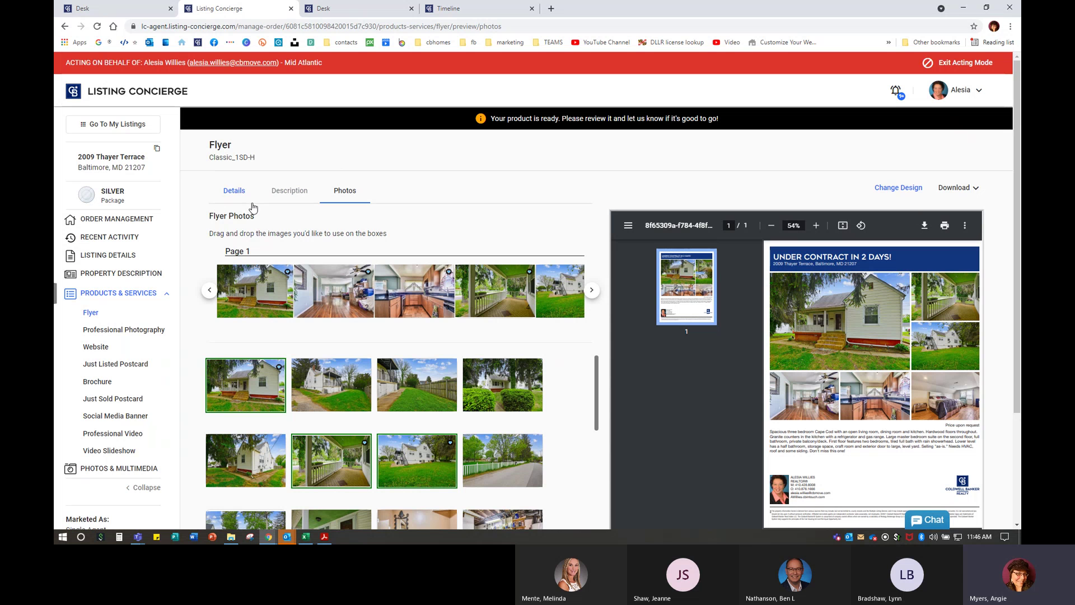
{"action": "left_click", "coordinate": [102, 335]}
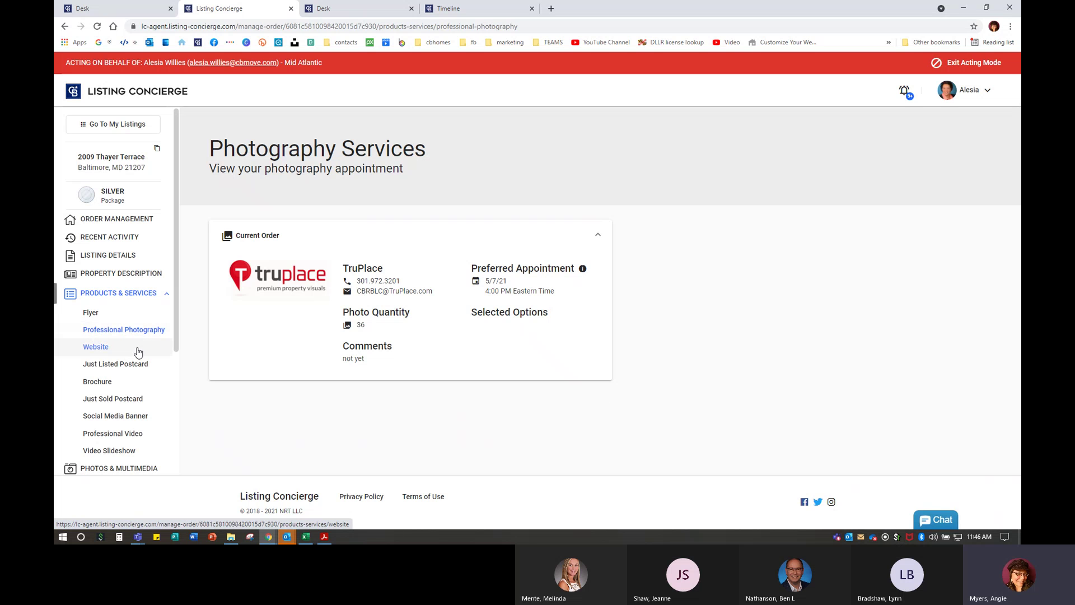
{"action": "left_click", "coordinate": [96, 347]}
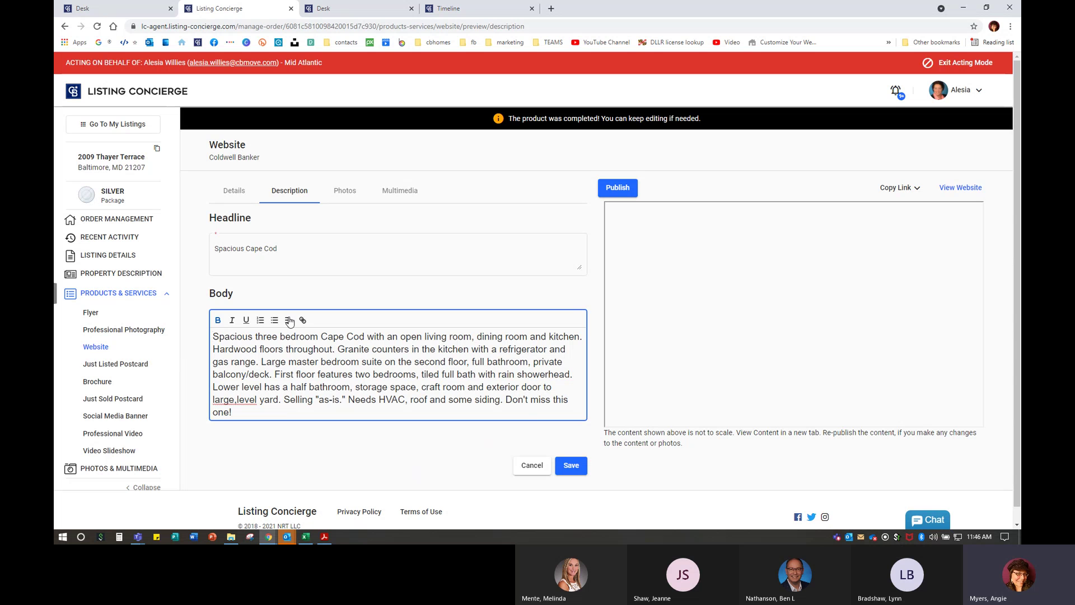
{"action": "left_click", "coordinate": [616, 189]}
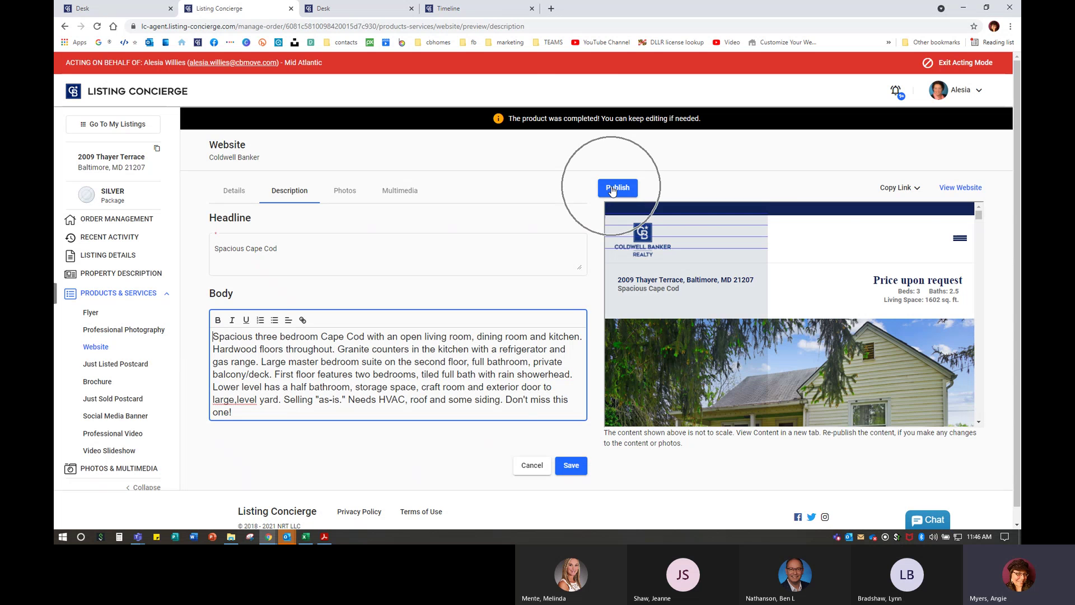
{"action": "left_click", "coordinate": [570, 116]}
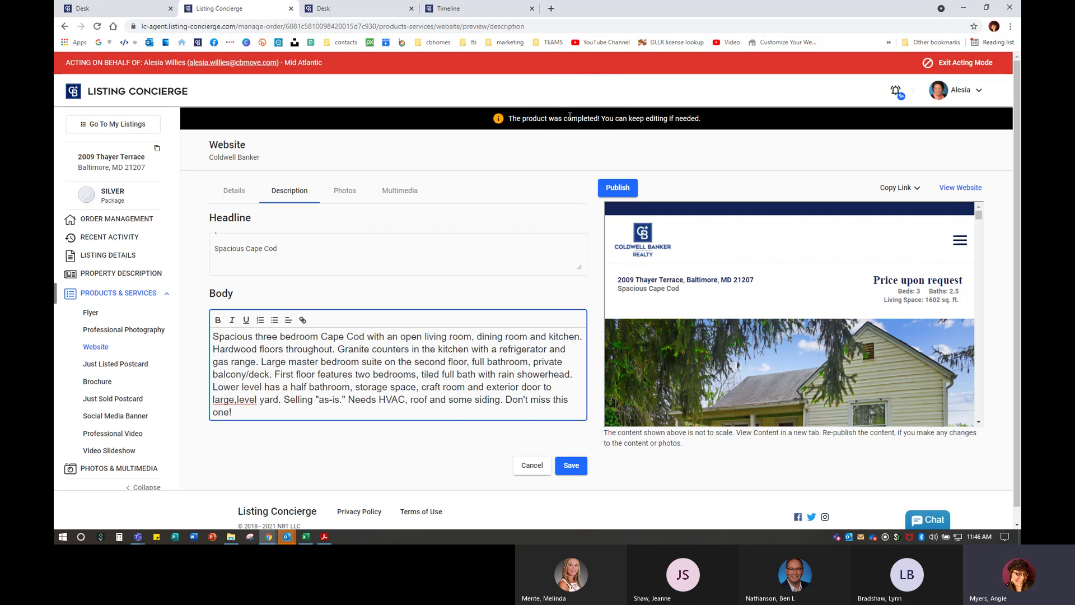
{"action": "left_click", "coordinate": [896, 188]}
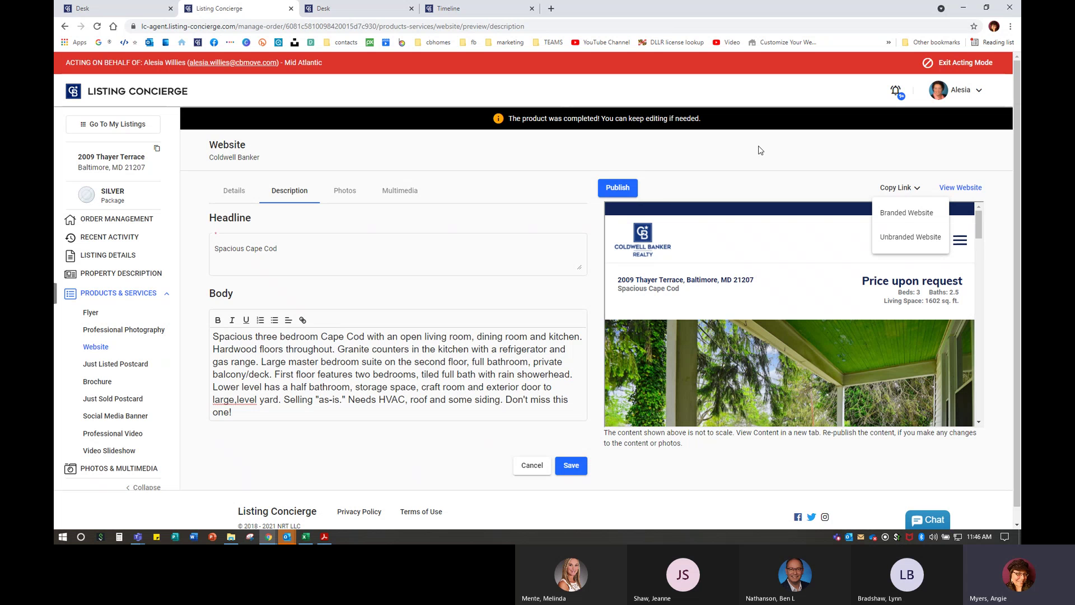
- In a new tab, open the agent's cbintouch website and scroll to the Just Sold Classic Brick Townhome
{"action": "left_click", "coordinate": [551, 9]}
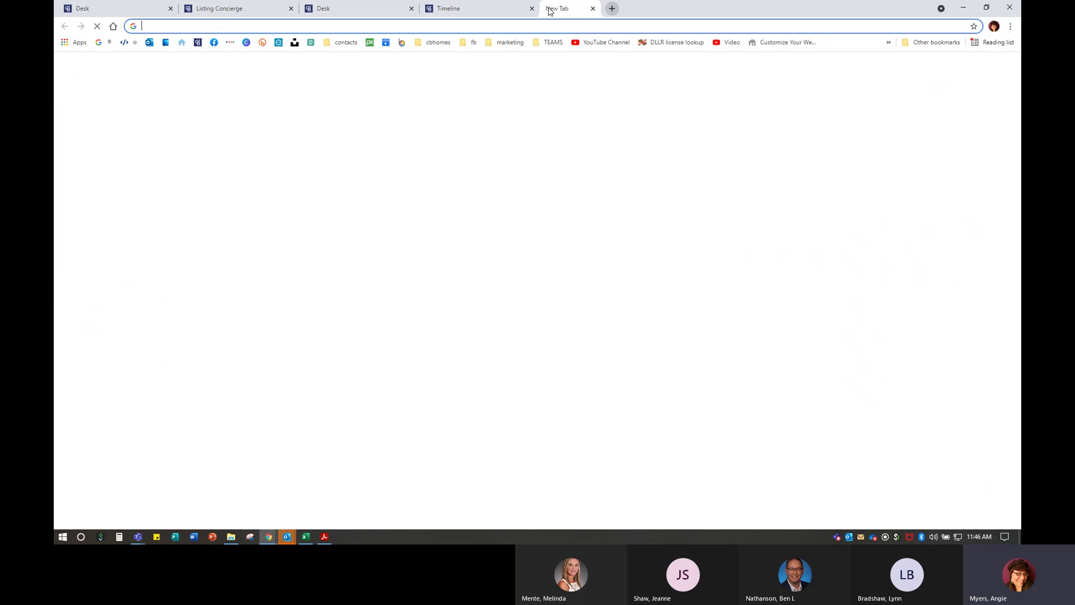
{"action": "key", "text": "Return"}
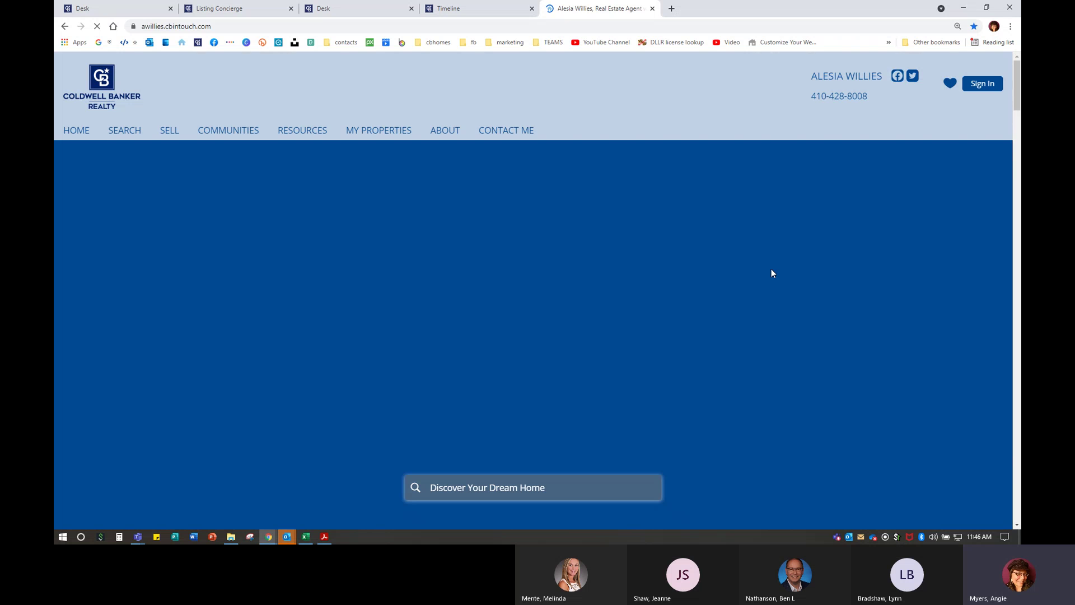
{"action": "scroll", "coordinate": [768, 347], "scroll_direction": "down", "scroll_amount": 2}
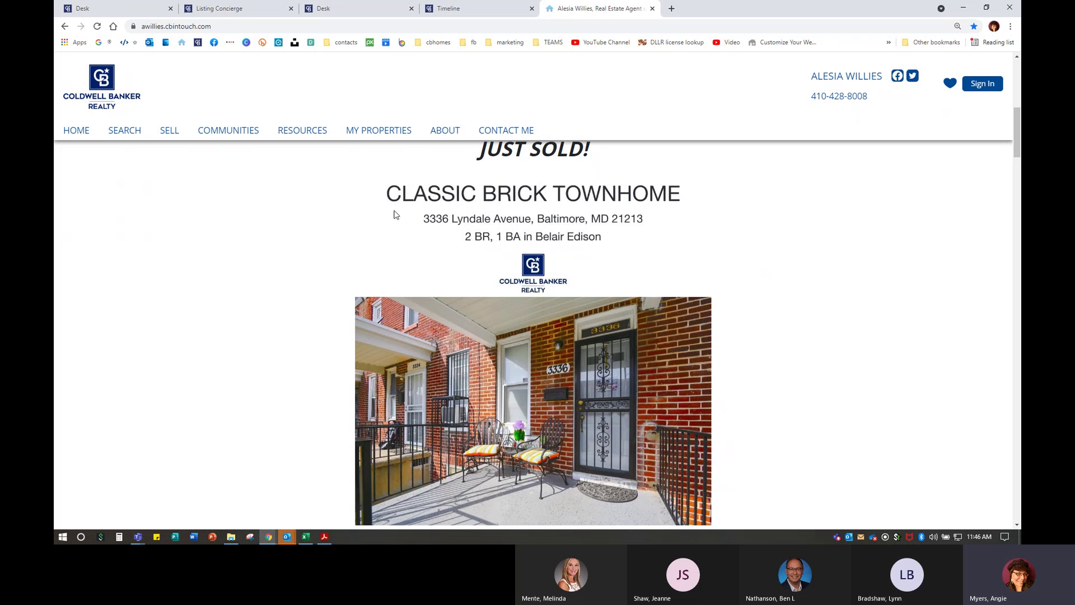
{"action": "scroll", "coordinate": [564, 407], "scroll_direction": "down", "scroll_amount": 1}
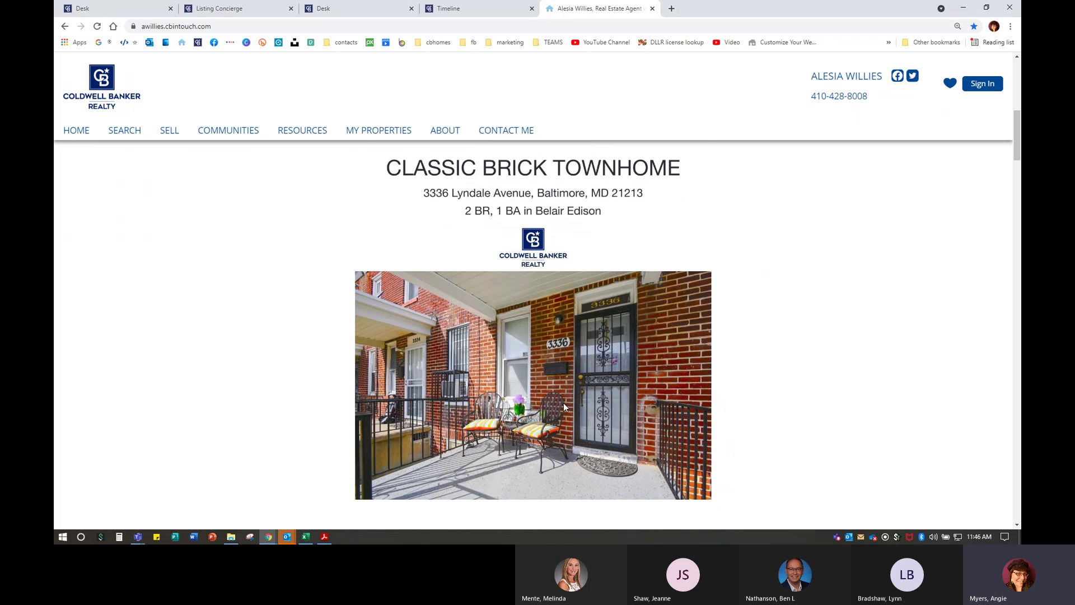
{"action": "scroll", "coordinate": [565, 407], "scroll_direction": "down", "scroll_amount": 4}
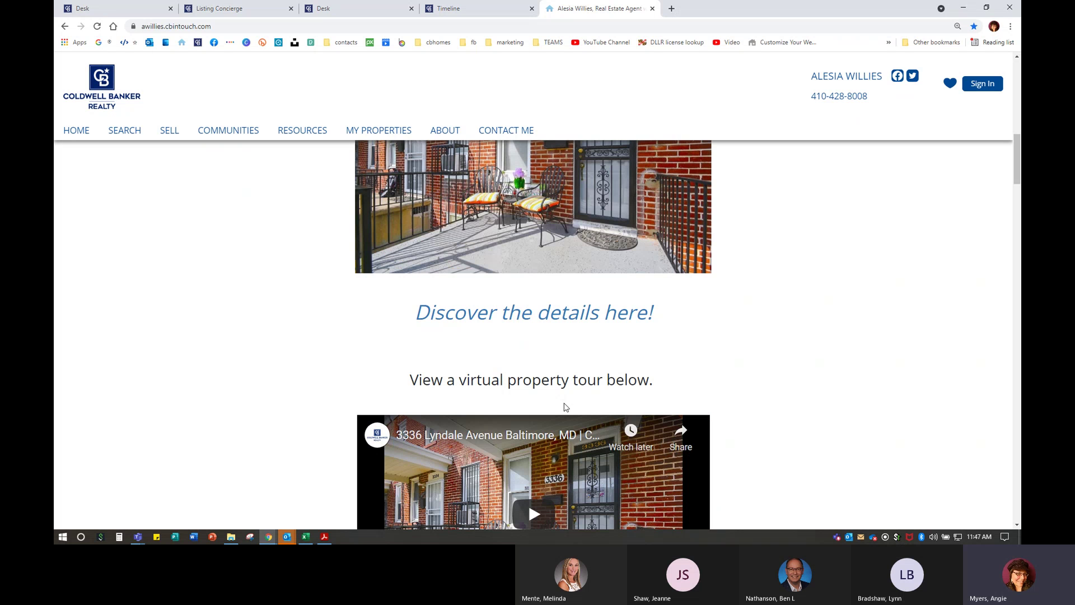
{"action": "scroll", "coordinate": [616, 308], "scroll_direction": "up", "scroll_amount": 6}
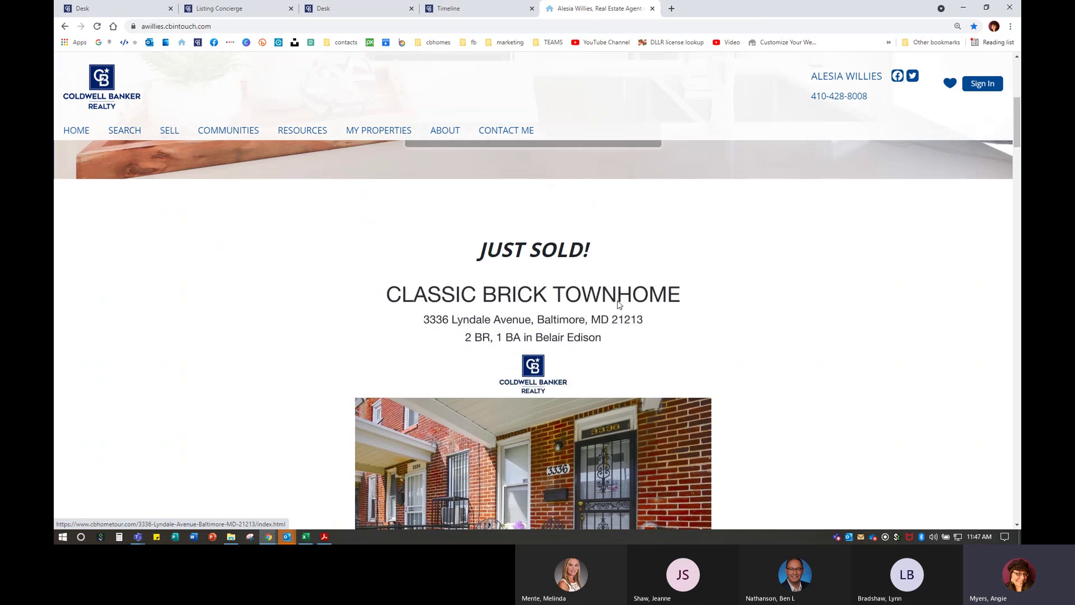
{"action": "scroll", "coordinate": [535, 242], "scroll_direction": "down", "scroll_amount": 7}
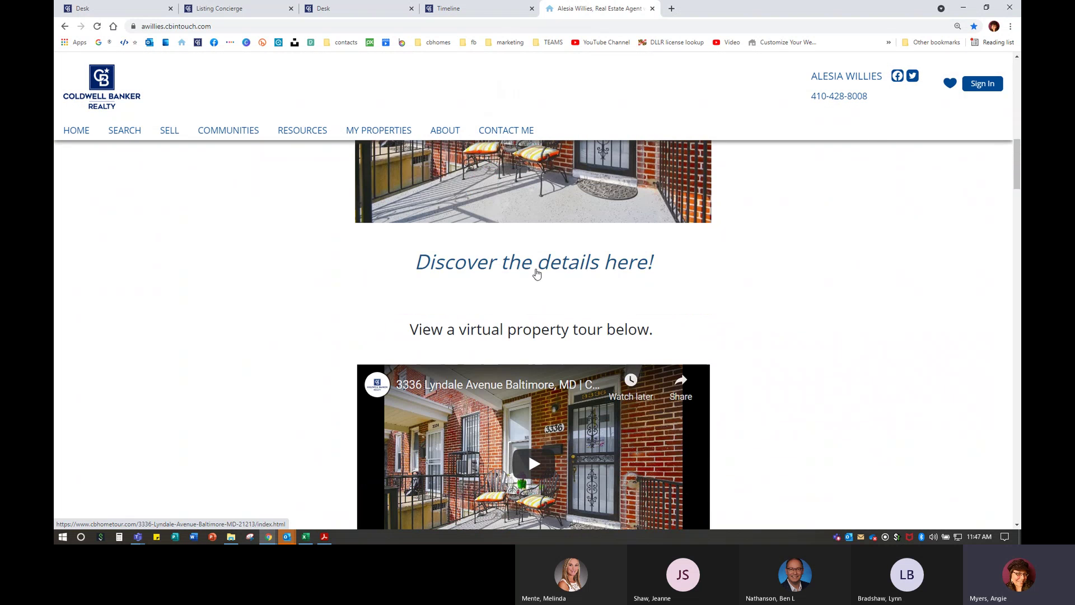
{"action": "left_click", "coordinate": [550, 270]}
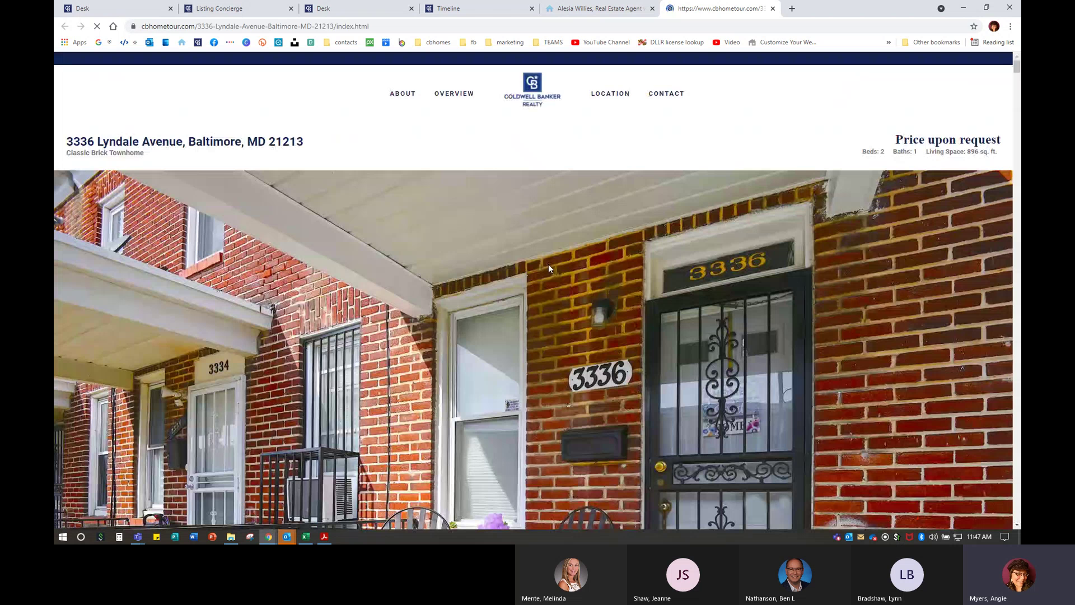
{"action": "scroll", "coordinate": [673, 300], "scroll_direction": "down", "scroll_amount": 5}
{"action": "scroll", "coordinate": [674, 303], "scroll_direction": "down", "scroll_amount": 3}
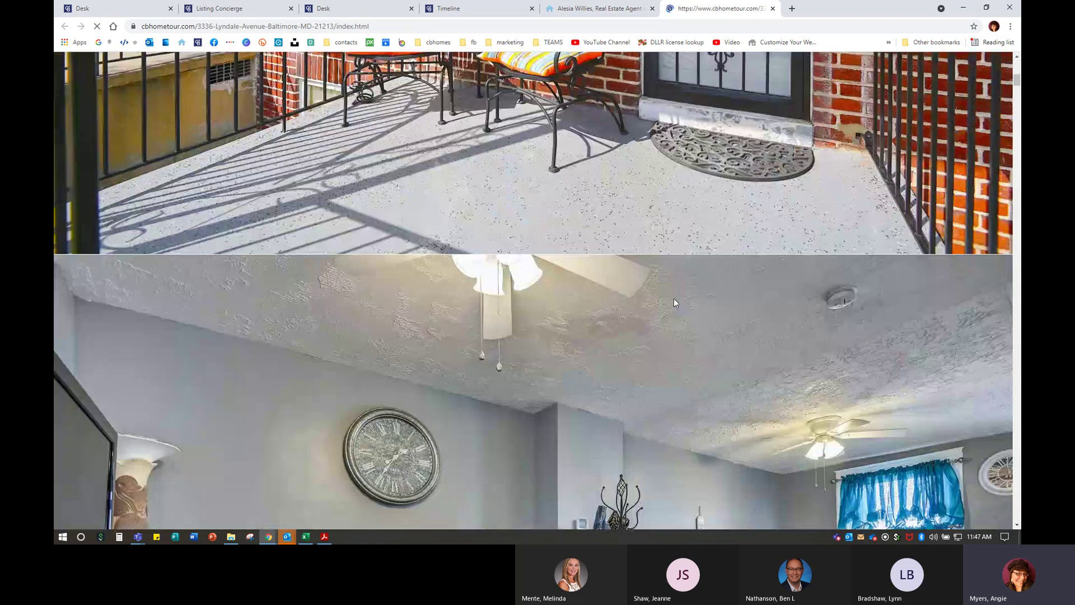
{"action": "scroll", "coordinate": [674, 298], "scroll_direction": "down", "scroll_amount": 2}
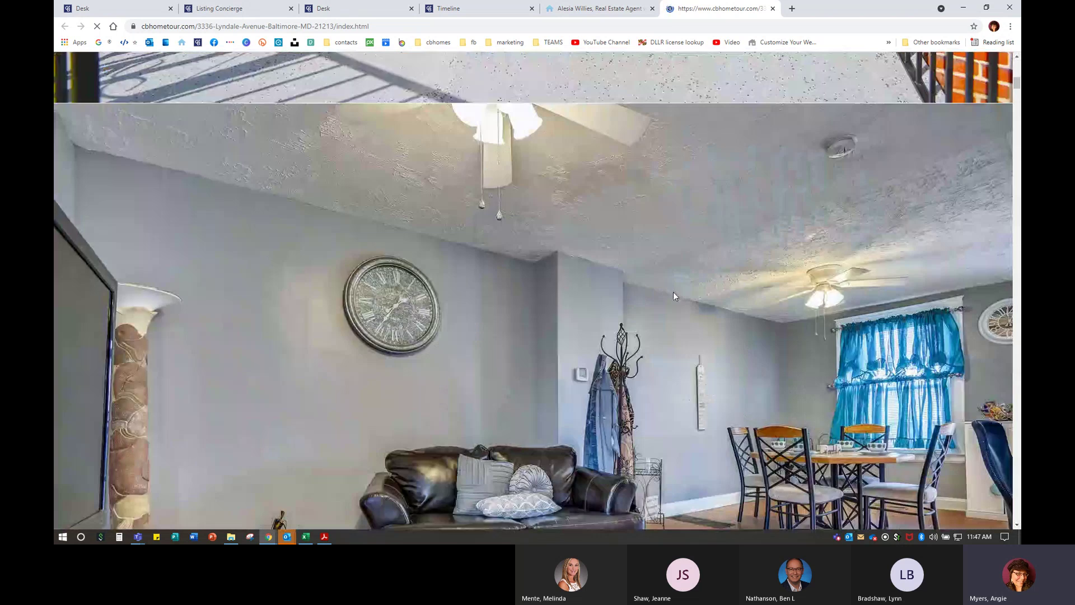
{"action": "scroll", "coordinate": [673, 291], "scroll_direction": "down", "scroll_amount": 5}
{"action": "scroll", "coordinate": [673, 292], "scroll_direction": "down", "scroll_amount": 20}
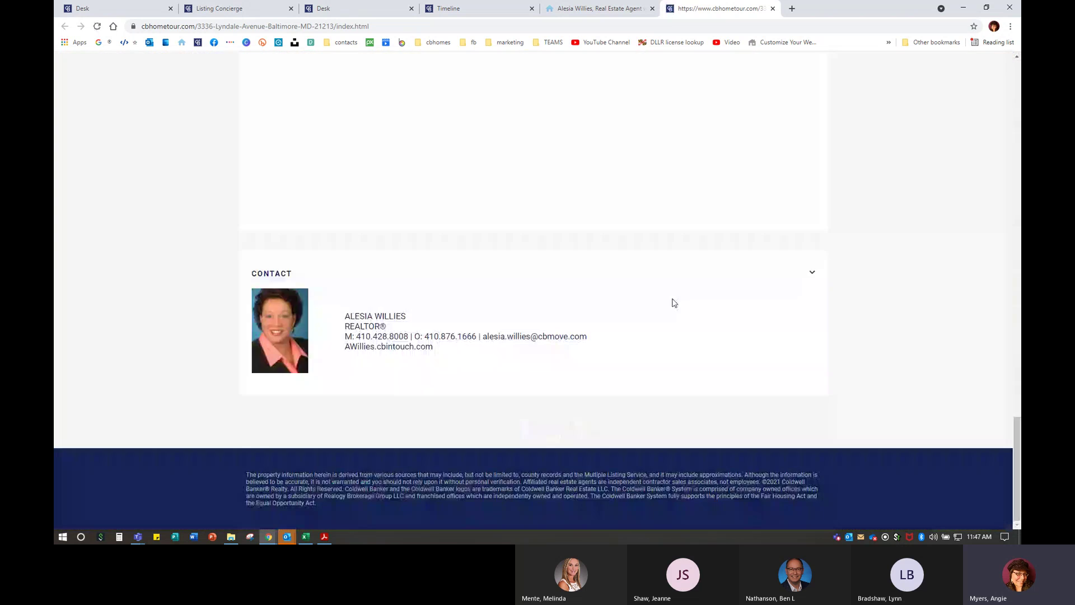
{"action": "scroll", "coordinate": [674, 303], "scroll_direction": "up", "scroll_amount": 12}
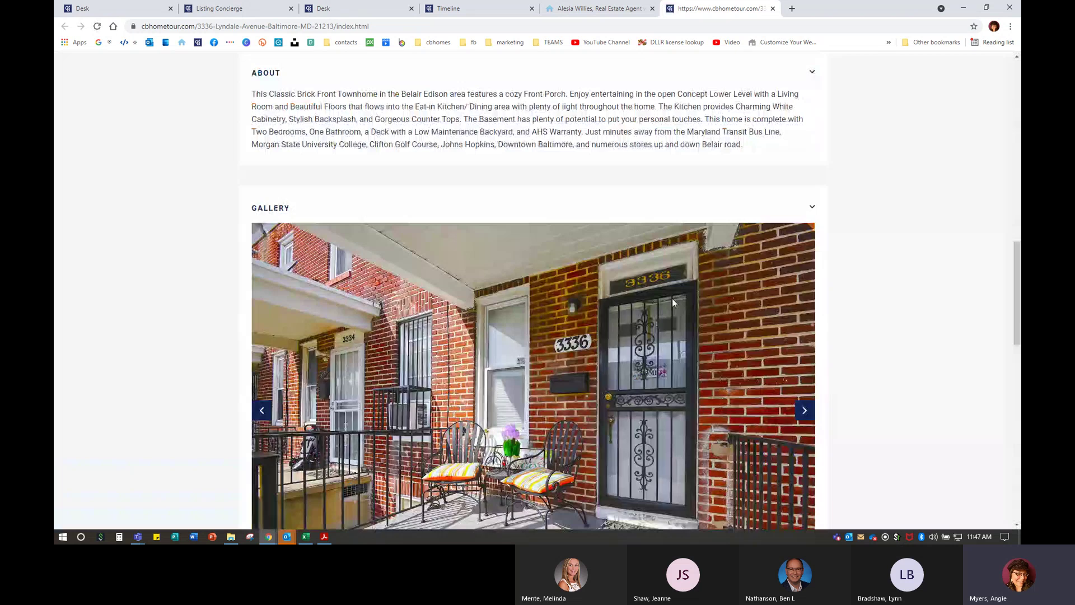
- View the porch photo full size, advance the gallery two photos, then close the tour tab
{"action": "left_click", "coordinate": [672, 302]}
{"action": "left_click", "coordinate": [647, 427]}
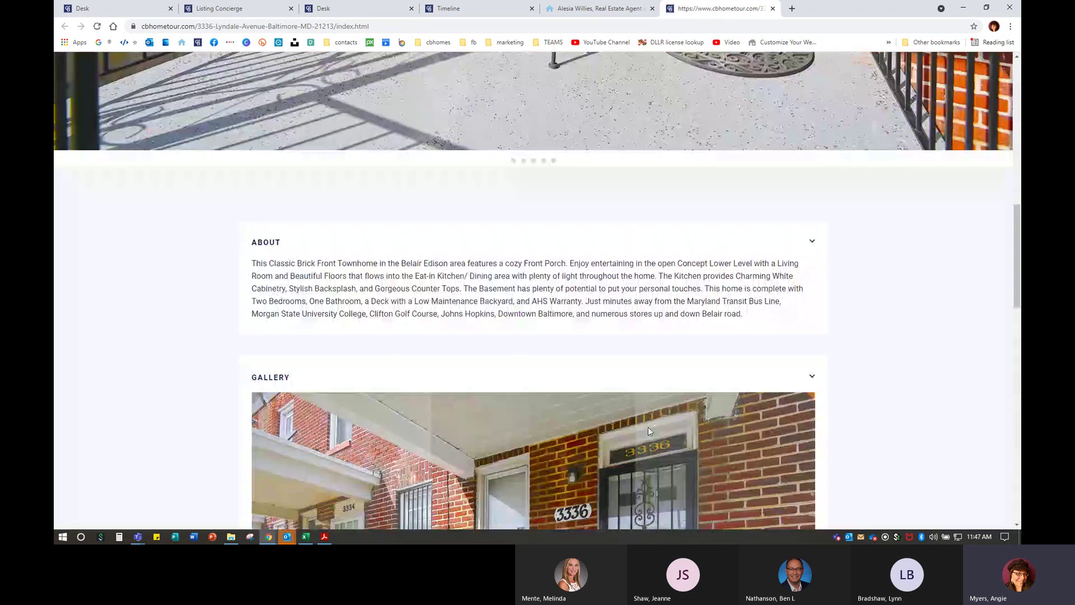
{"action": "scroll", "coordinate": [647, 427], "scroll_direction": "down", "scroll_amount": 1}
{"action": "scroll", "coordinate": [589, 362], "scroll_direction": "down", "scroll_amount": 4}
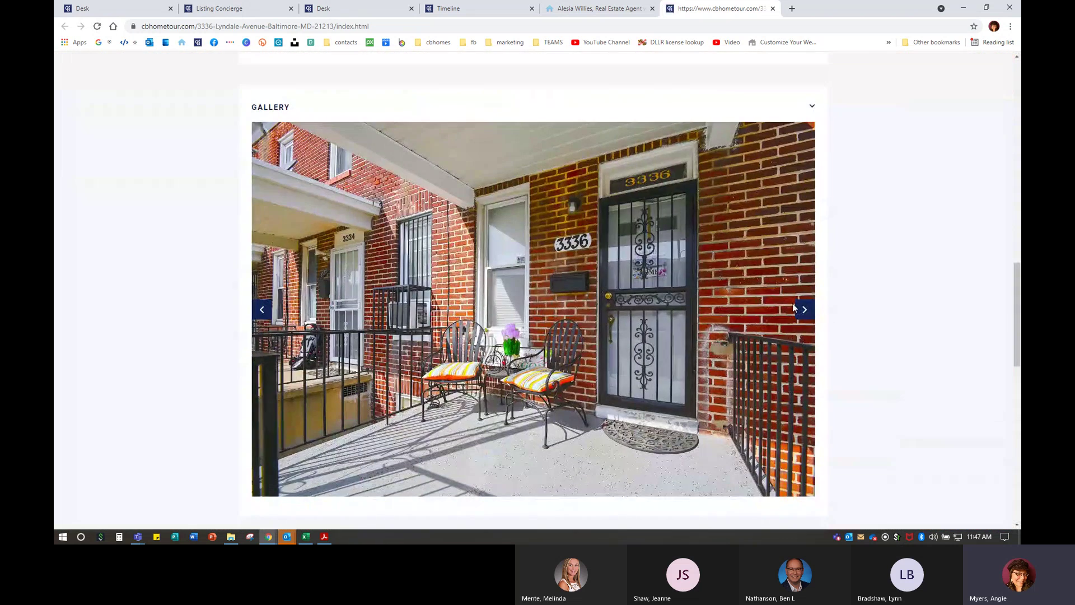
{"action": "left_click", "coordinate": [804, 310]}
{"action": "left_click", "coordinate": [805, 310]}
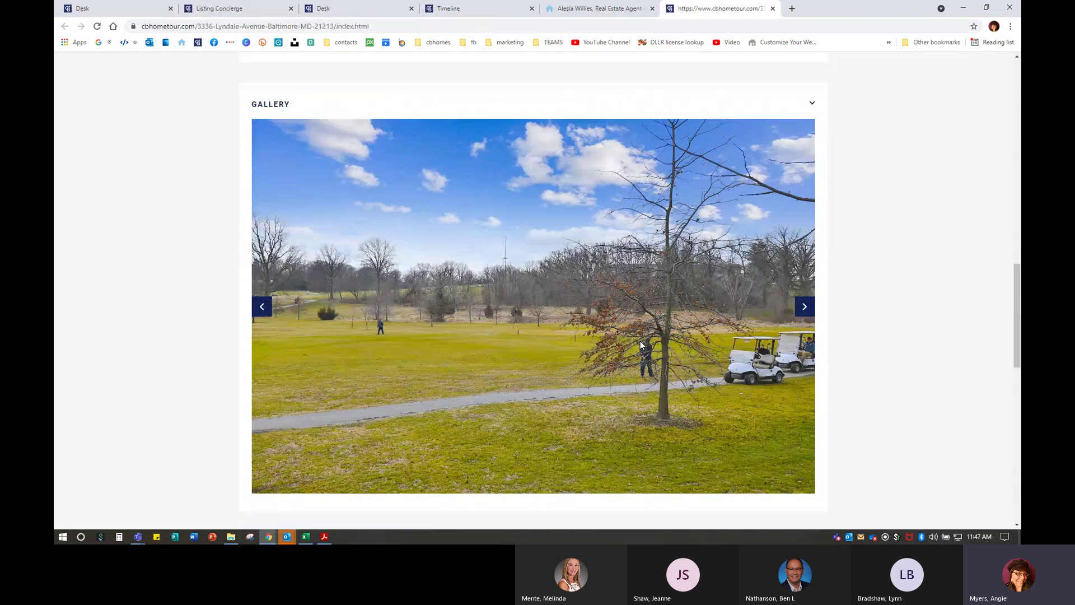
{"action": "scroll", "coordinate": [640, 340], "scroll_direction": "down", "scroll_amount": 8}
{"action": "scroll", "coordinate": [378, 273], "scroll_direction": "down", "scroll_amount": 2}
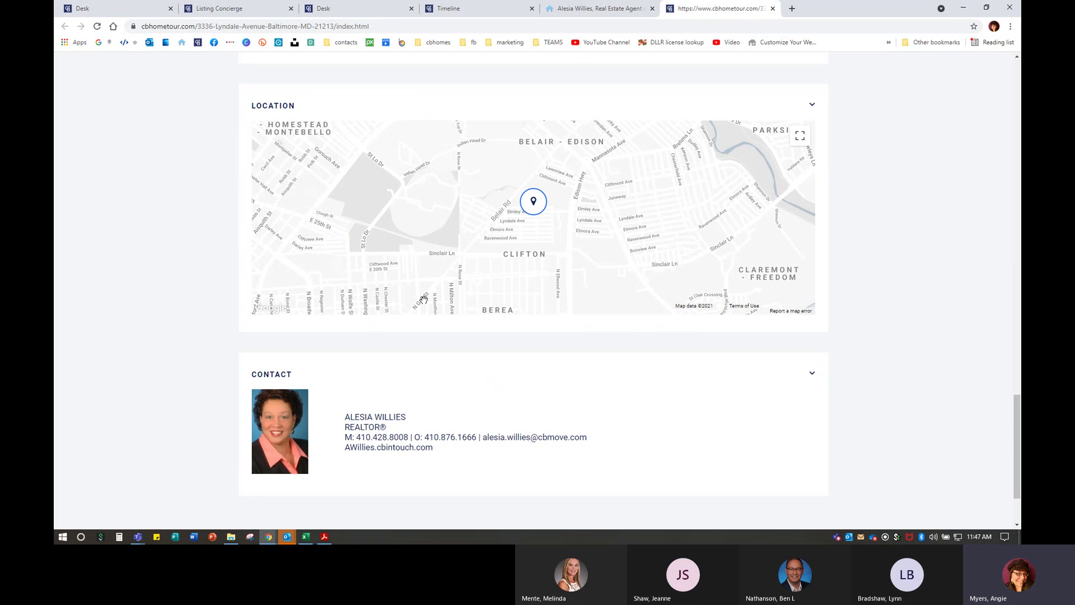
{"action": "left_click", "coordinate": [773, 9]}
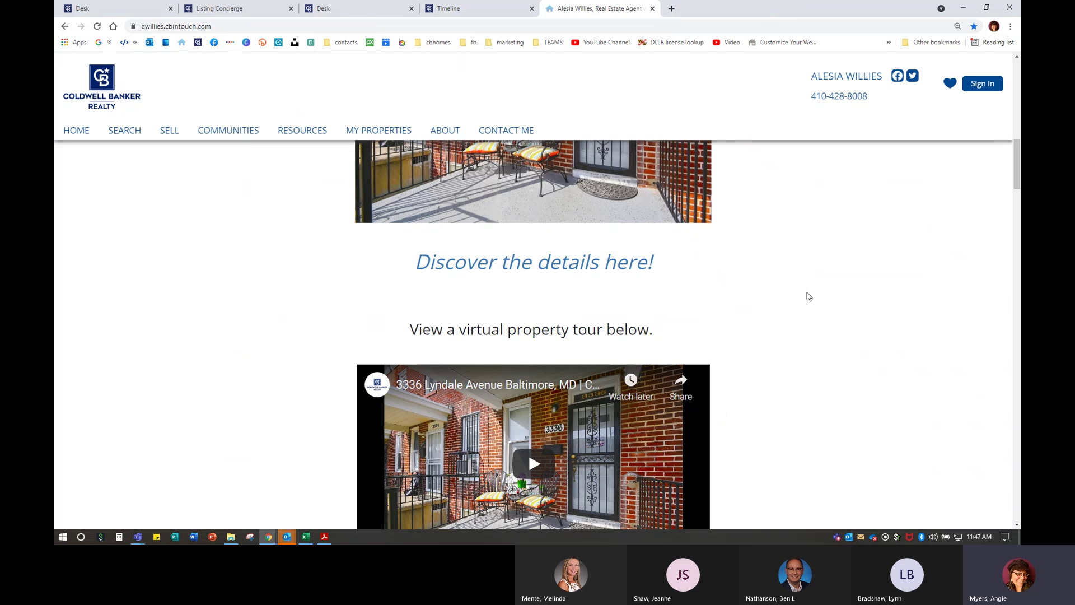
{"action": "scroll", "coordinate": [809, 295], "scroll_direction": "down", "scroll_amount": 3}
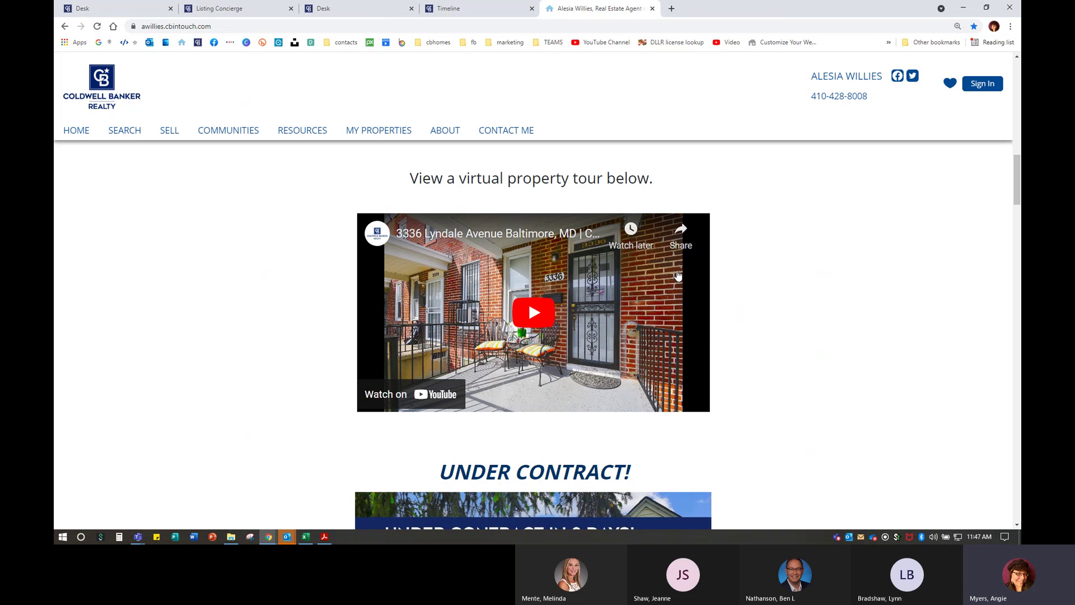
{"action": "scroll", "coordinate": [648, 296], "scroll_direction": "down", "scroll_amount": 2}
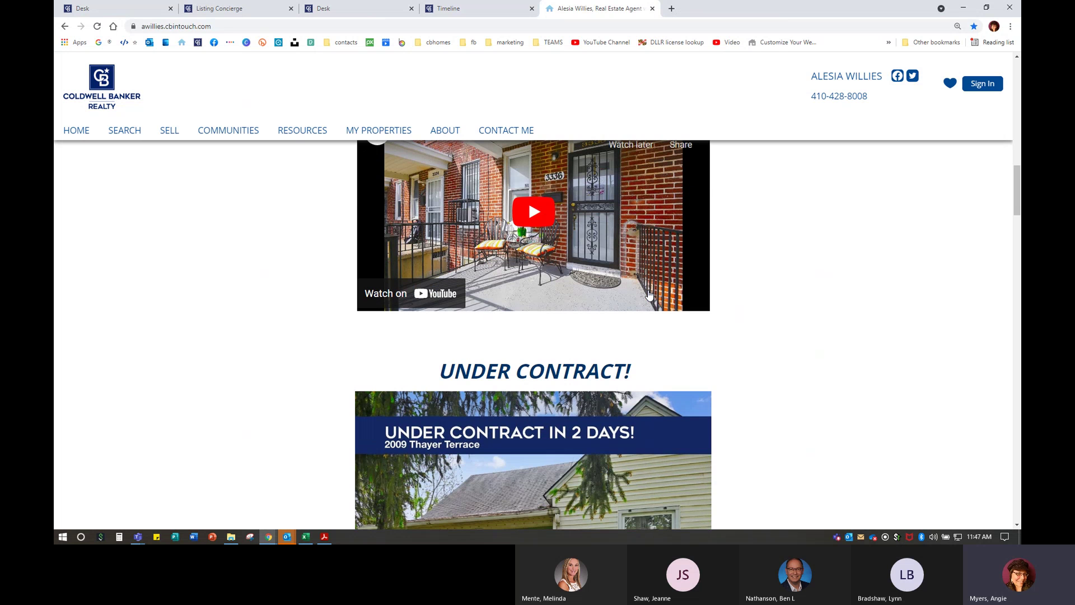
{"action": "scroll", "coordinate": [648, 295], "scroll_direction": "up", "scroll_amount": 1}
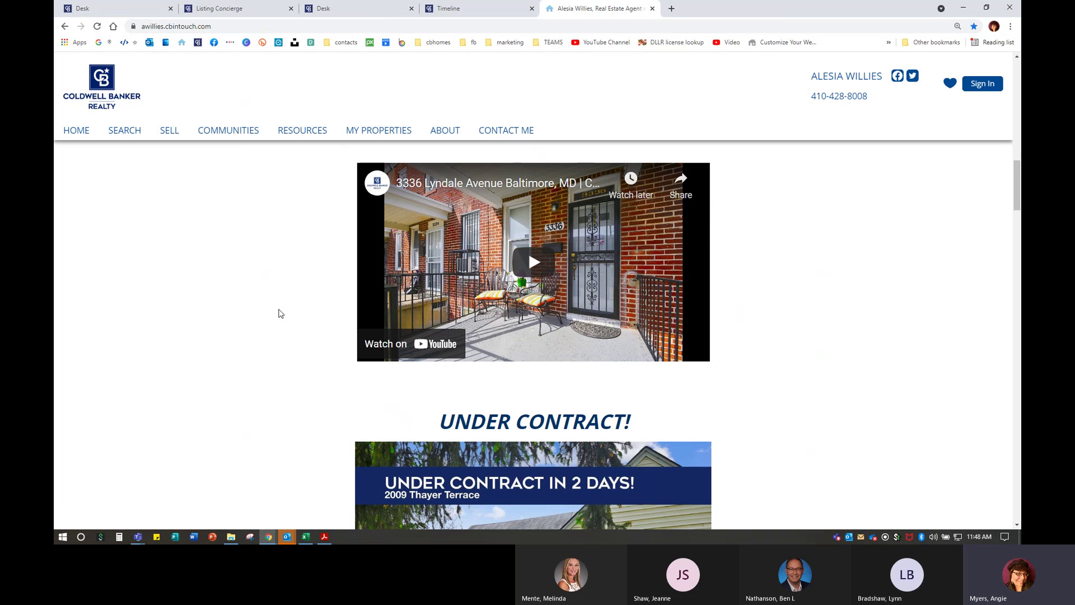
{"action": "scroll", "coordinate": [280, 313], "scroll_direction": "down", "scroll_amount": 3}
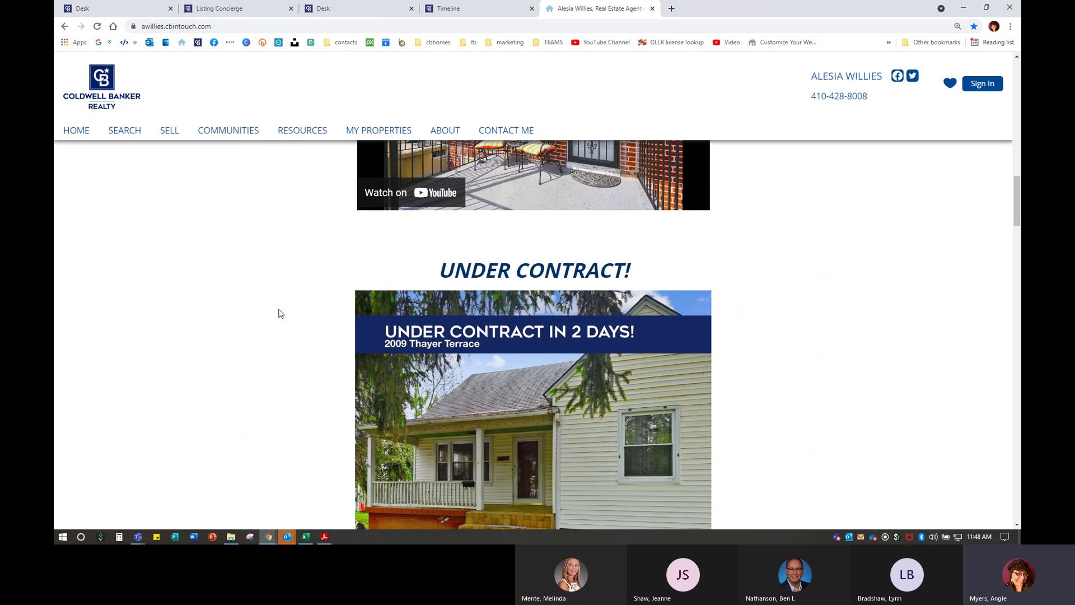
{"action": "scroll", "coordinate": [280, 314], "scroll_direction": "down", "scroll_amount": 2}
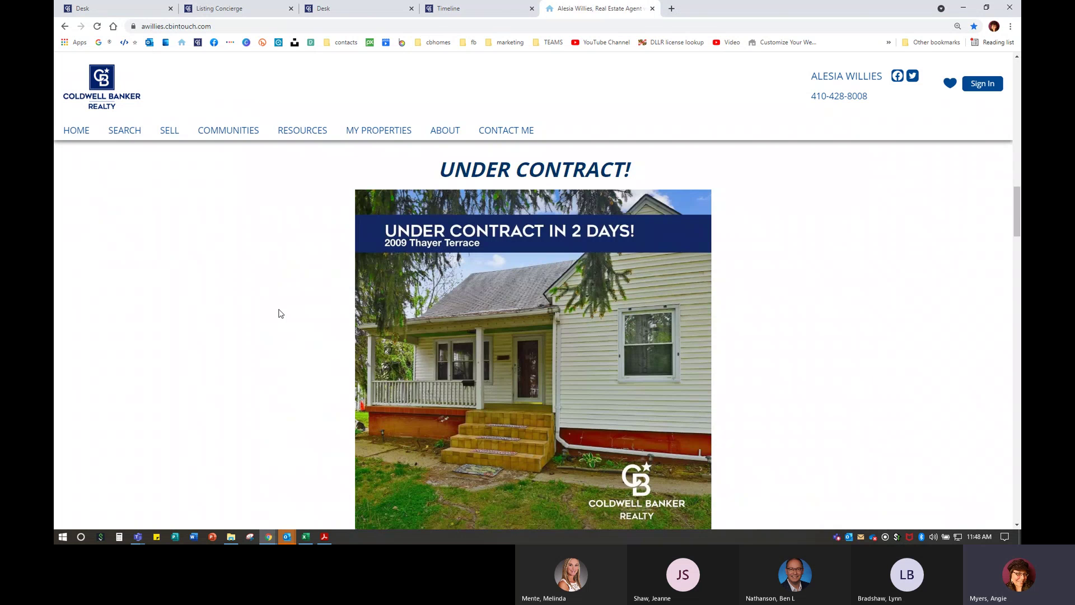
{"action": "scroll", "coordinate": [281, 314], "scroll_direction": "down", "scroll_amount": 3}
{"action": "scroll", "coordinate": [281, 315], "scroll_direction": "down", "scroll_amount": 1}
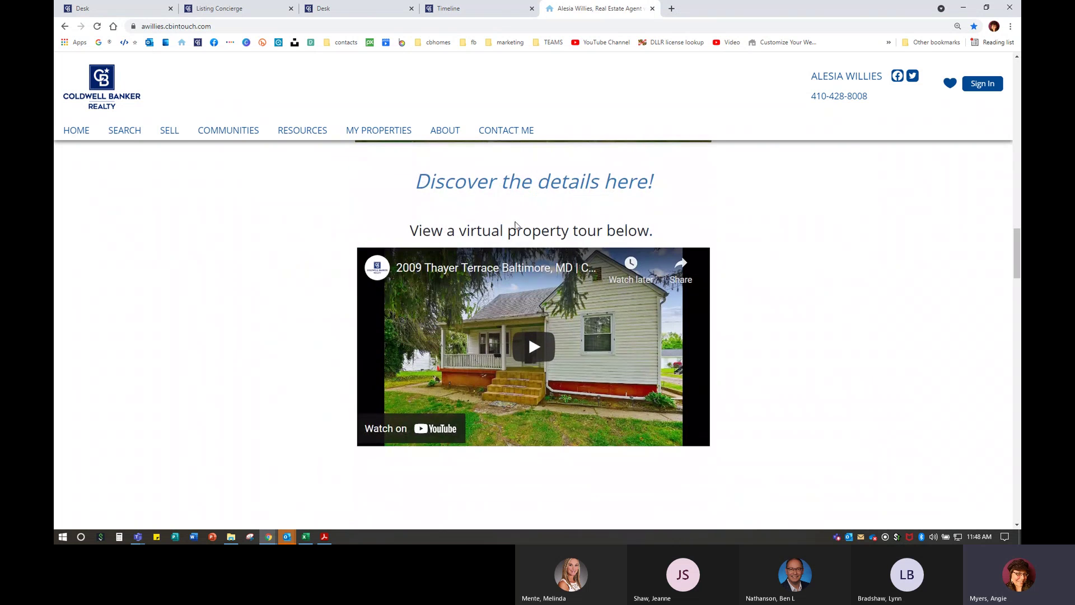
- Close the agent website and LC Timeline tabs, returning to Listing Concierge
{"action": "left_click", "coordinate": [652, 8]}
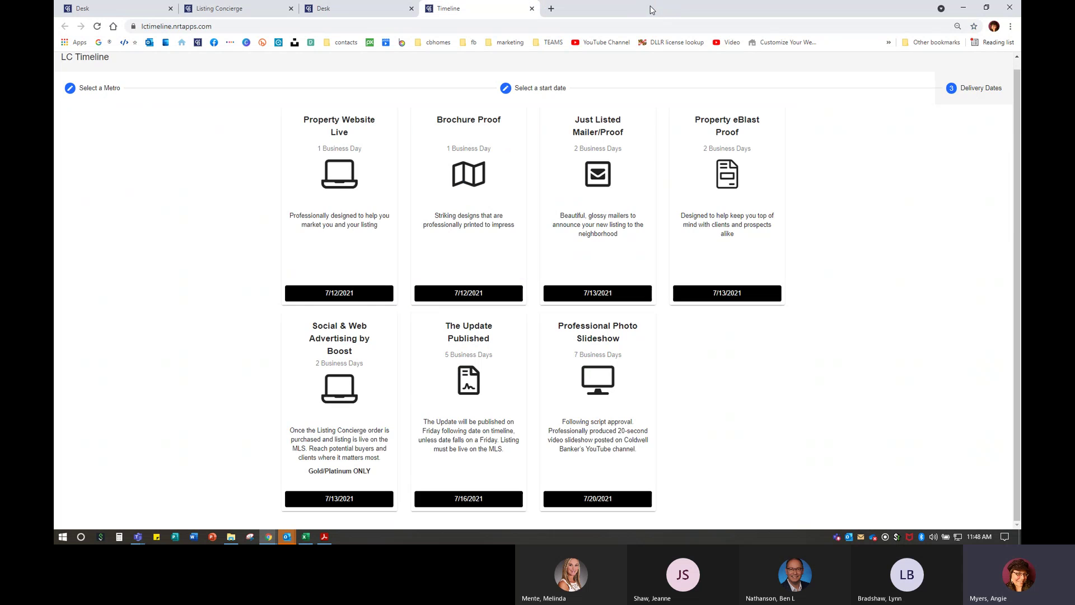
{"action": "left_click", "coordinate": [532, 9]}
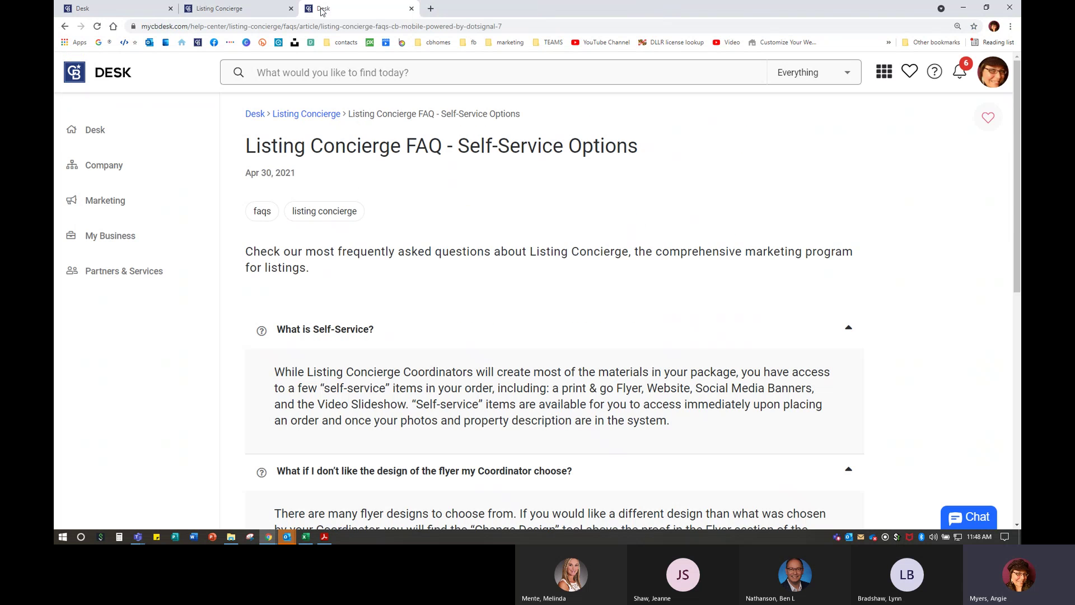
{"action": "left_click", "coordinate": [235, 8]}
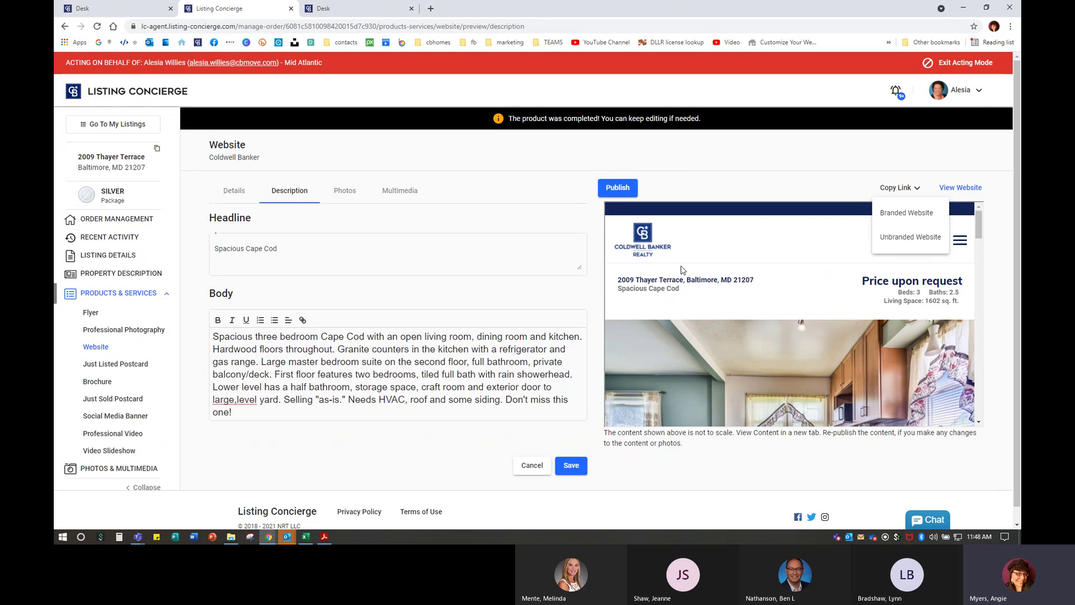
- Dismiss the Copy Link options and scroll the Website preview showing 3 beds, 2.5 baths, 1602 sq. ft
{"action": "left_click", "coordinate": [777, 145]}
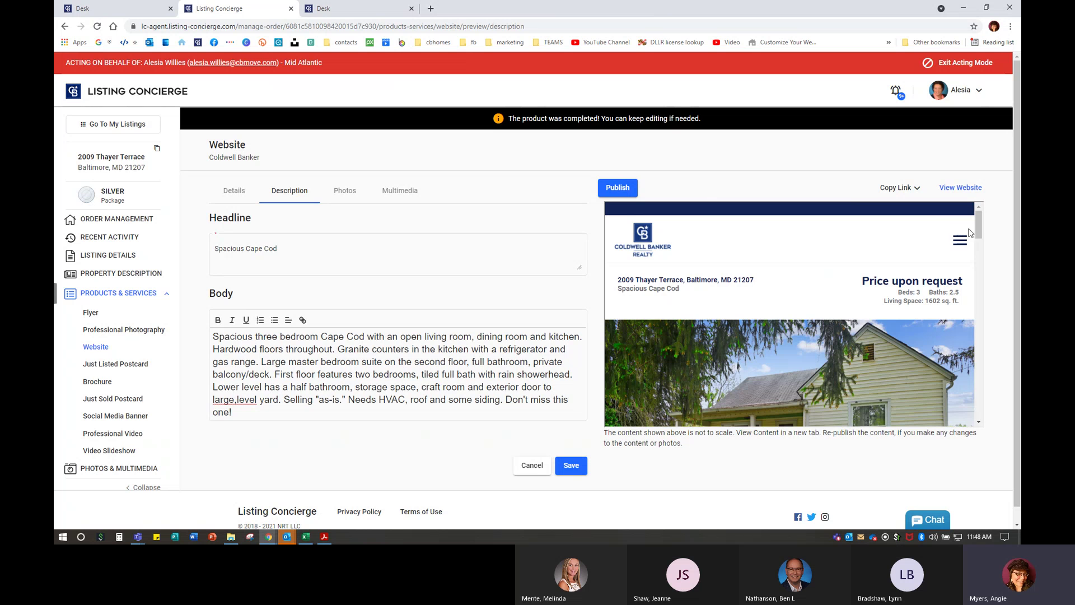
{"action": "left_click_drag", "start_coordinate": [978, 227], "coordinate": [980, 302]}
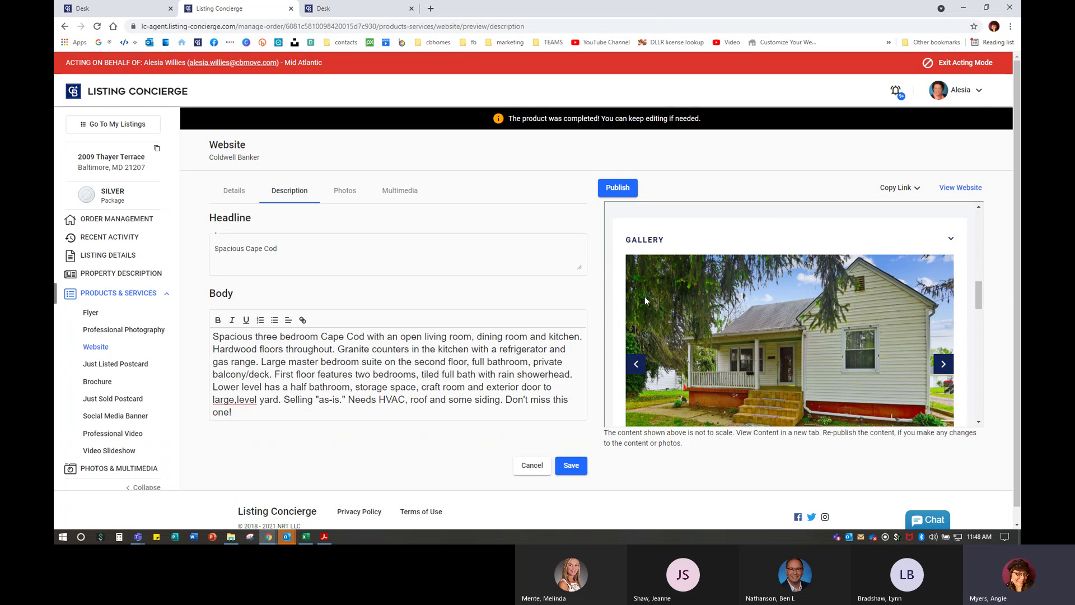
{"action": "left_click_drag", "start_coordinate": [981, 290], "coordinate": [976, 202]}
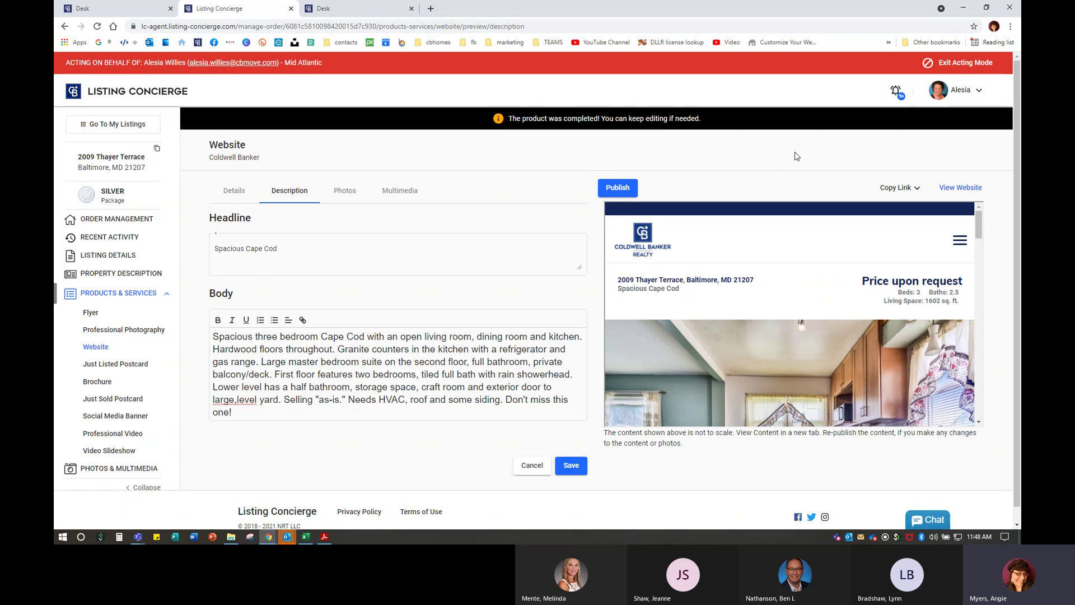
{"action": "left_click", "coordinate": [103, 417]}
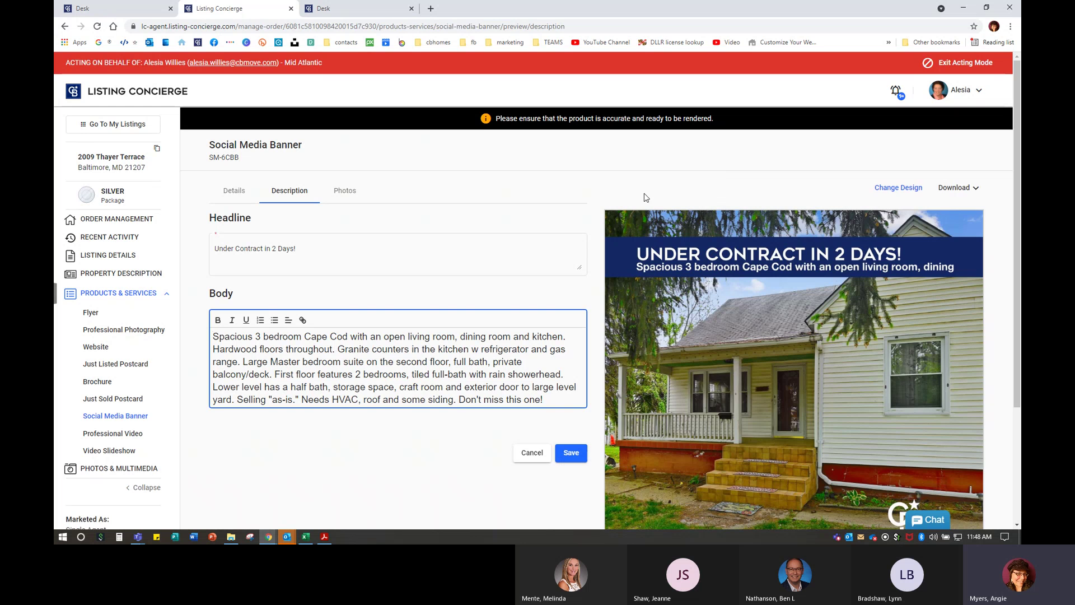
{"action": "scroll", "coordinate": [850, 320], "scroll_direction": "down", "scroll_amount": 3}
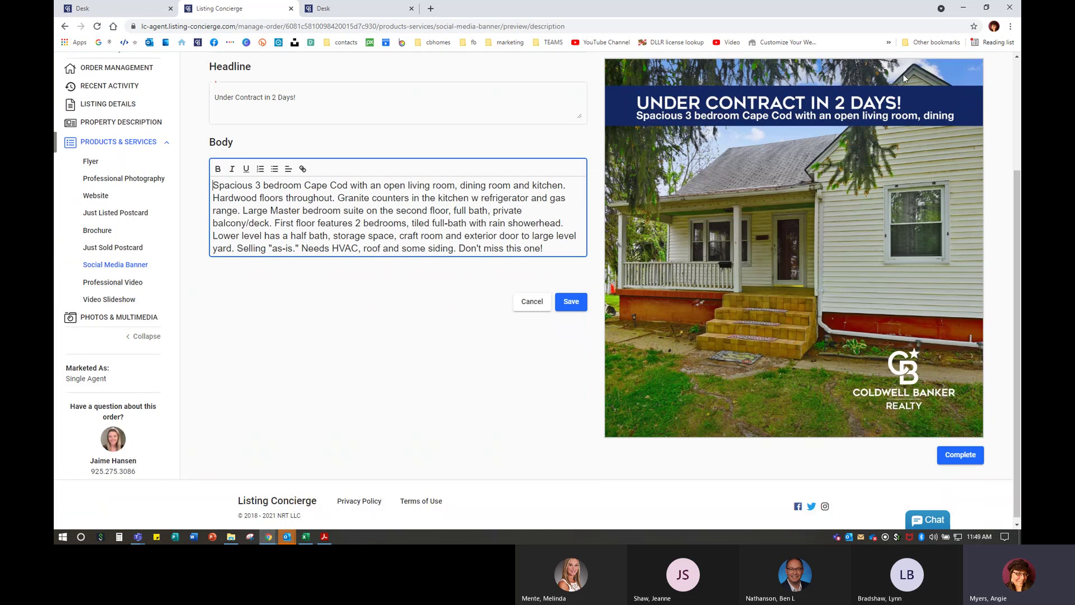
{"action": "scroll", "coordinate": [865, 363], "scroll_direction": "up", "scroll_amount": 4}
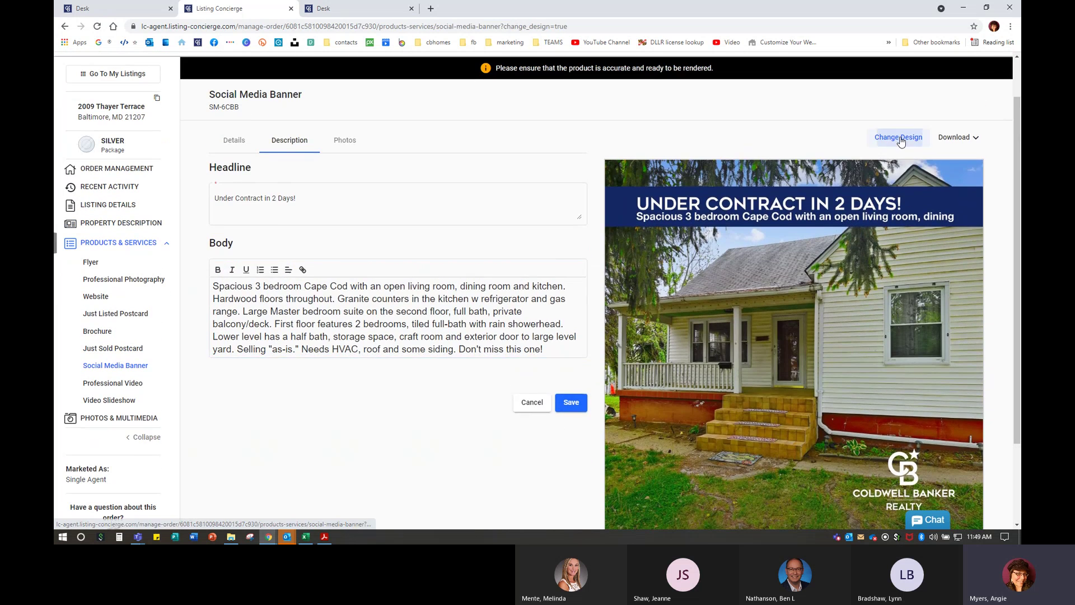
- Zoom in and browse the banner design gallery, ending on the SM-3CBB design page
{"action": "left_click", "coordinate": [895, 137]}
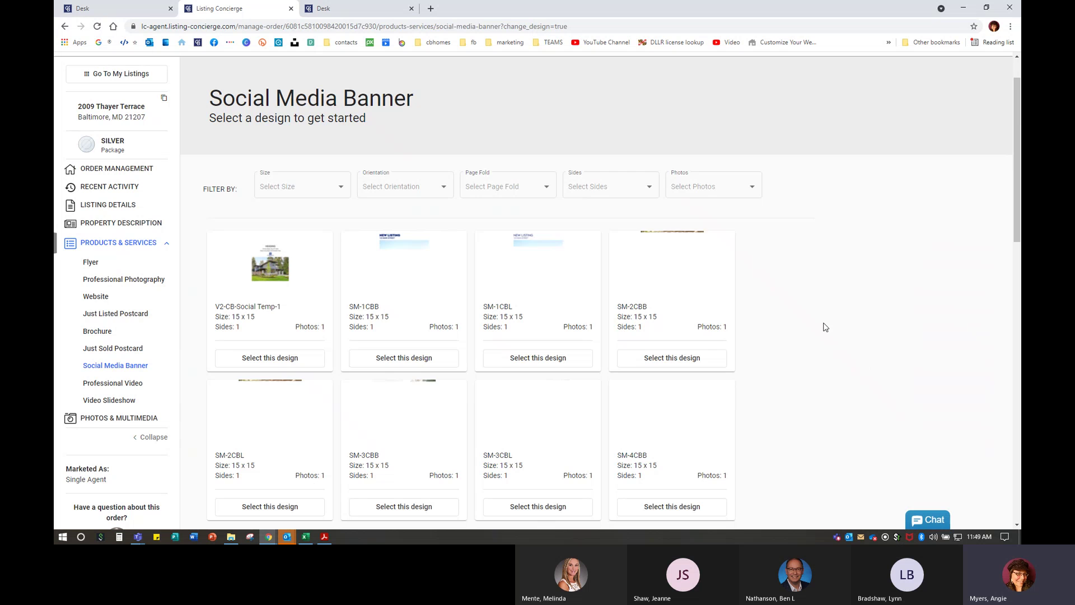
{"action": "key", "text": "ctrl+plus"}
{"action": "key", "text": "ctrl+plus"}
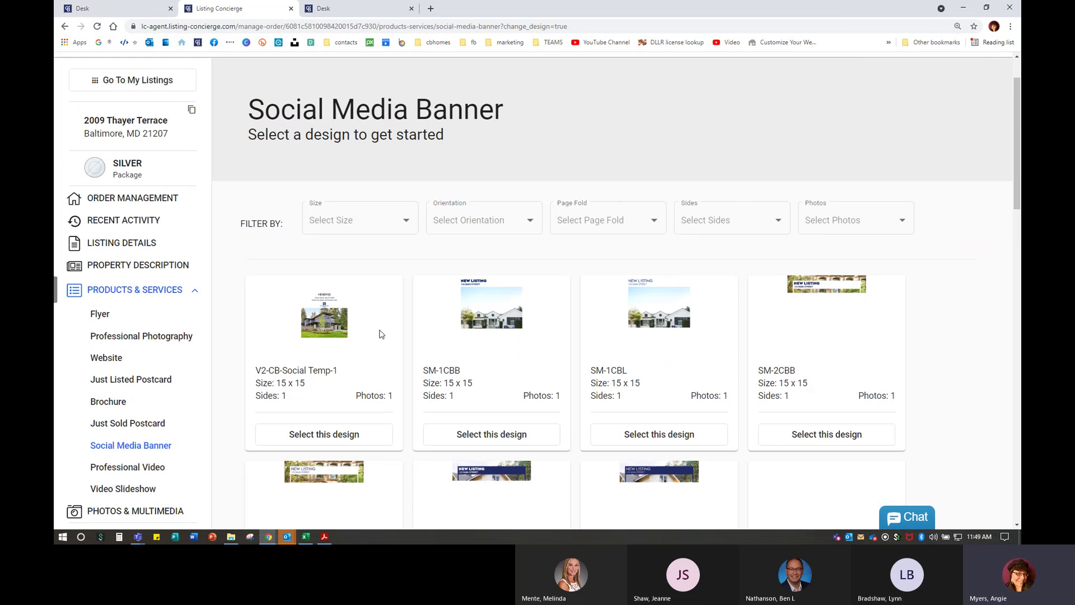
{"action": "scroll", "coordinate": [783, 336], "scroll_direction": "down", "scroll_amount": 2}
{"action": "scroll", "coordinate": [783, 336], "scroll_direction": "down", "scroll_amount": 2}
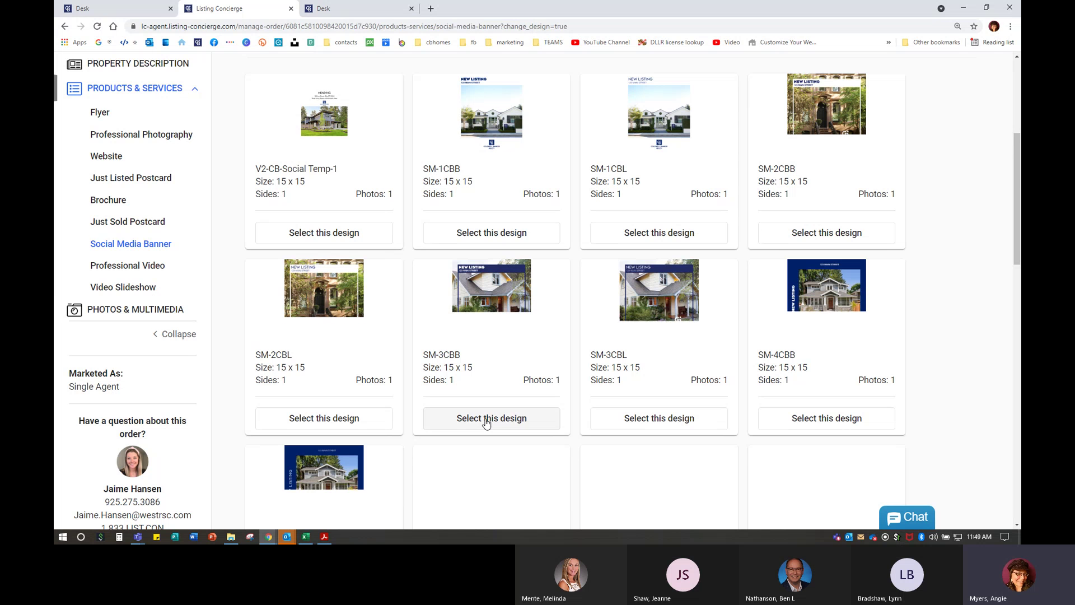
{"action": "scroll", "coordinate": [486, 424], "scroll_direction": "down", "scroll_amount": 3}
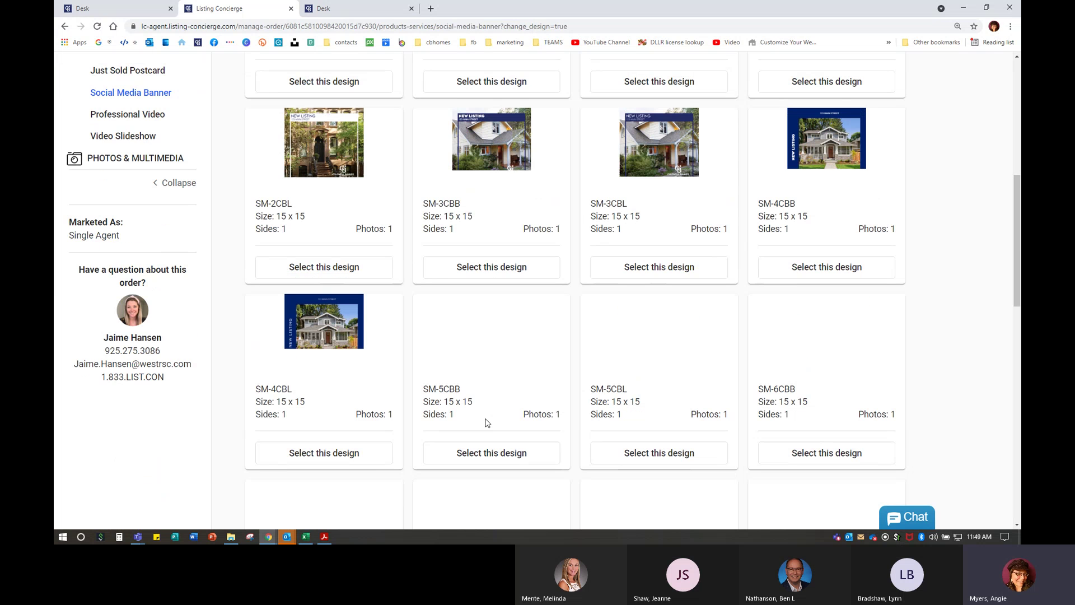
{"action": "scroll", "coordinate": [486, 424], "scroll_direction": "down", "scroll_amount": 3}
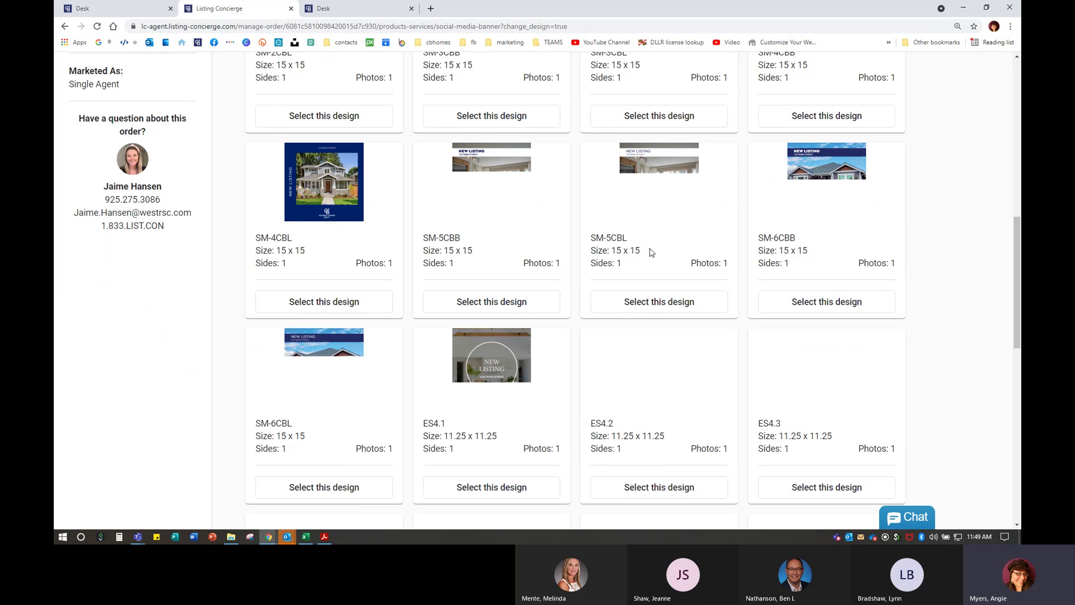
{"action": "scroll", "coordinate": [636, 365], "scroll_direction": "down", "scroll_amount": 3}
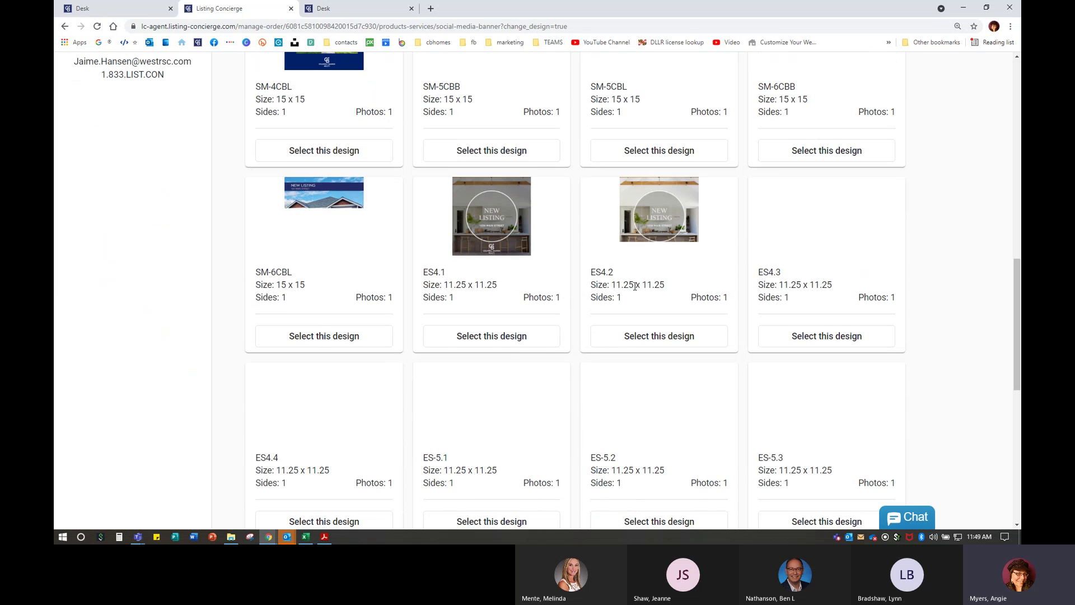
{"action": "scroll", "coordinate": [636, 291], "scroll_direction": "up", "scroll_amount": 3}
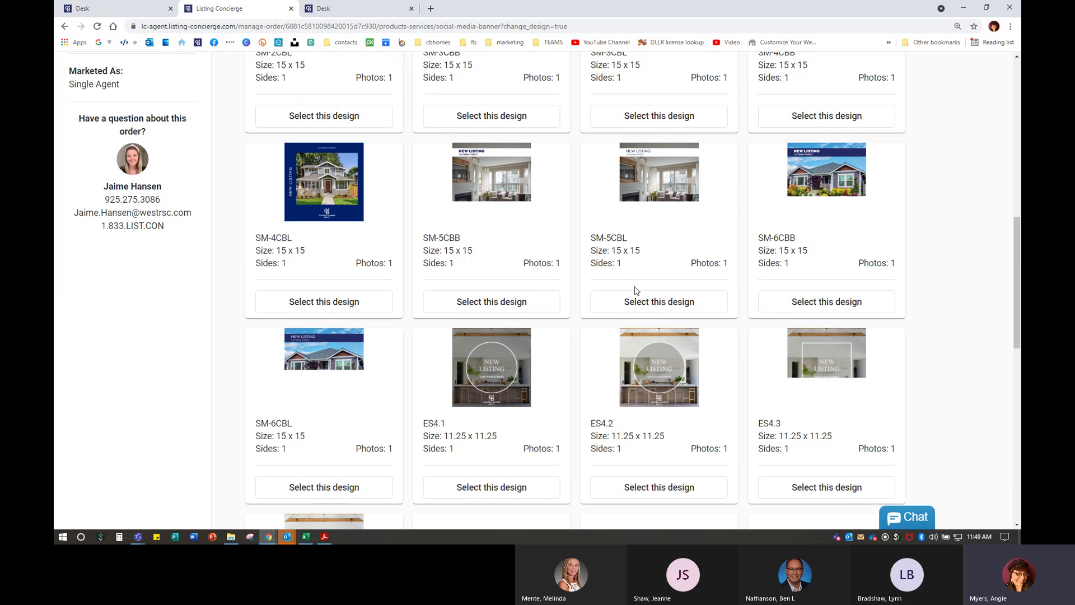
{"action": "scroll", "coordinate": [636, 291], "scroll_direction": "up", "scroll_amount": 1}
{"action": "scroll", "coordinate": [635, 290], "scroll_direction": "up", "scroll_amount": 6}
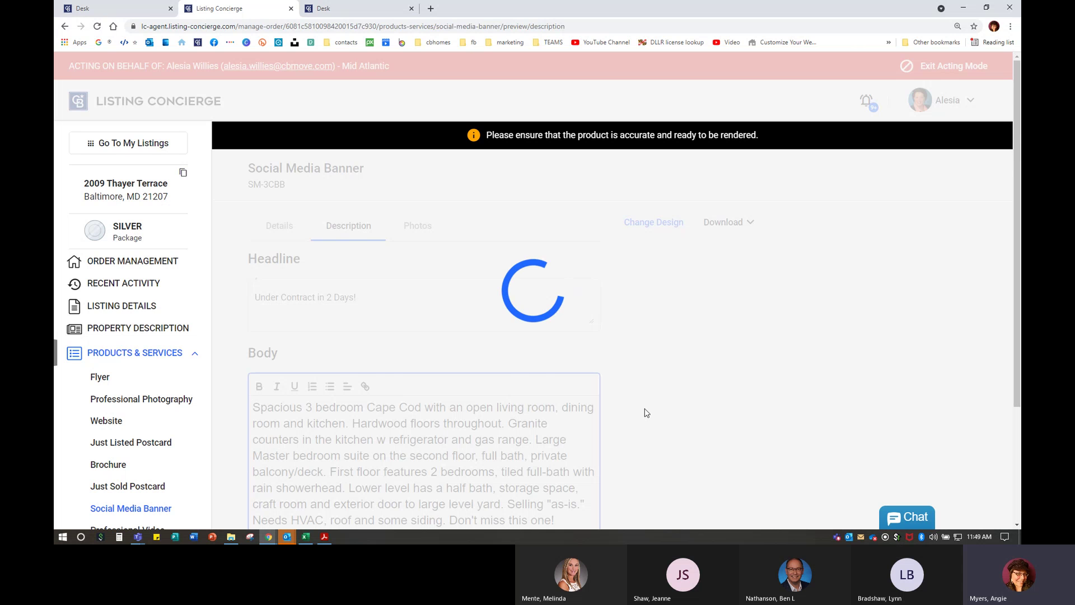
{"action": "scroll", "coordinate": [504, 408], "scroll_direction": "down", "scroll_amount": 3}
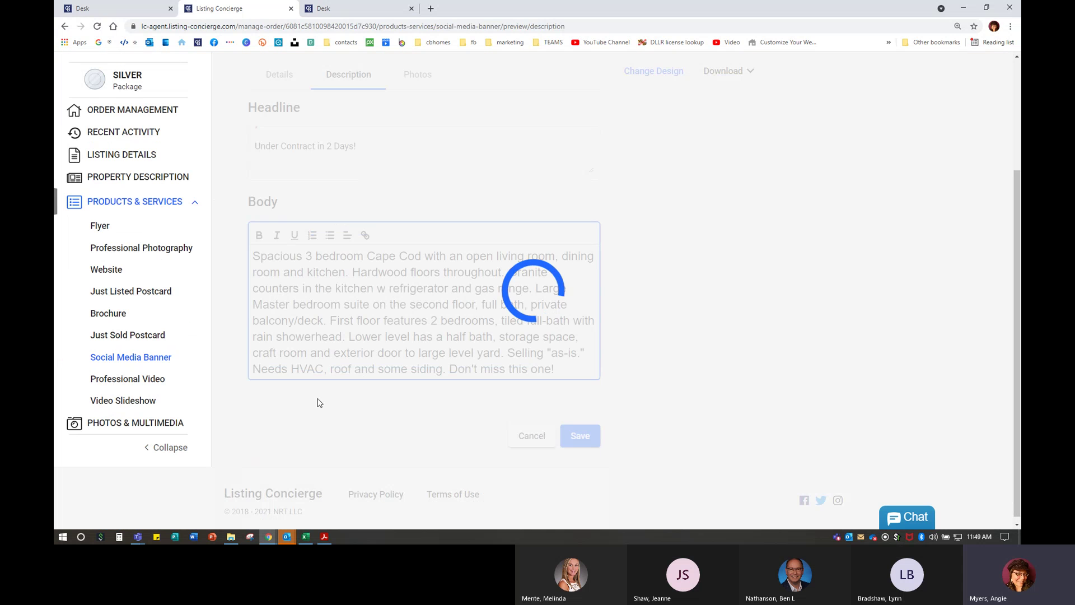
{"action": "left_click", "coordinate": [119, 379]}
{"action": "scroll", "coordinate": [123, 429], "scroll_direction": "down", "scroll_amount": 5}
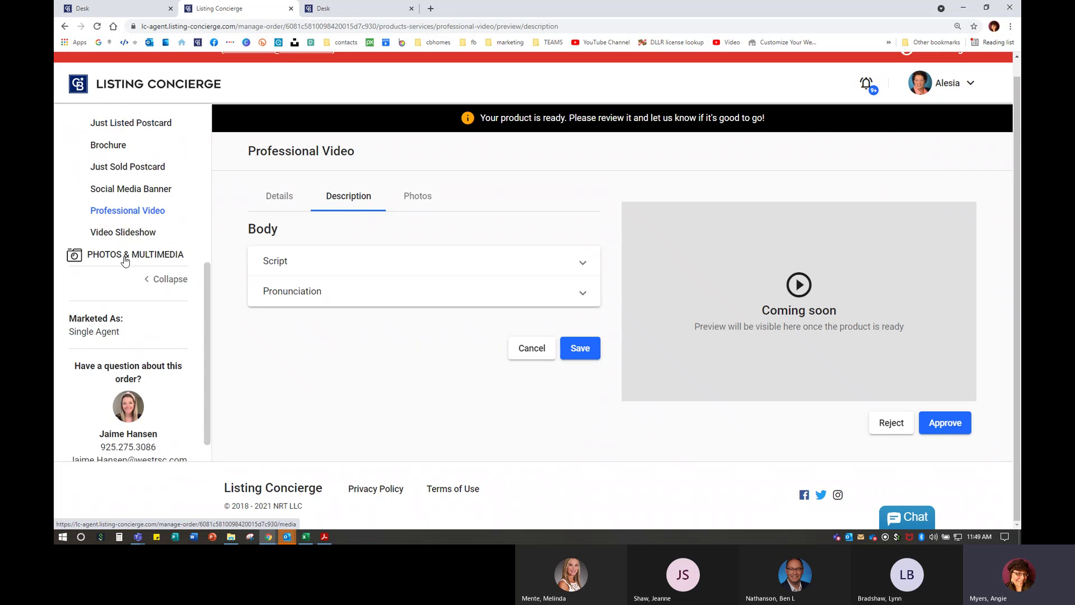
{"action": "left_click", "coordinate": [122, 235]}
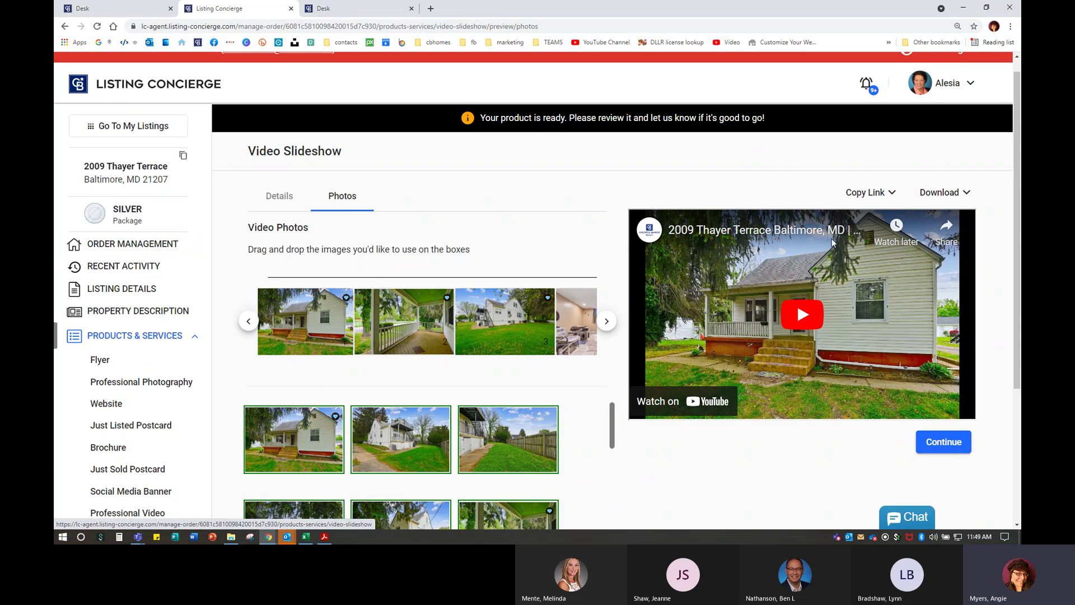
- Copy the Branded Video Slideshow link and view the YouTube preview
{"action": "mouse_move", "coordinate": [412, 355]}
{"action": "scroll", "coordinate": [411, 355], "scroll_direction": "down", "scroll_amount": 1}
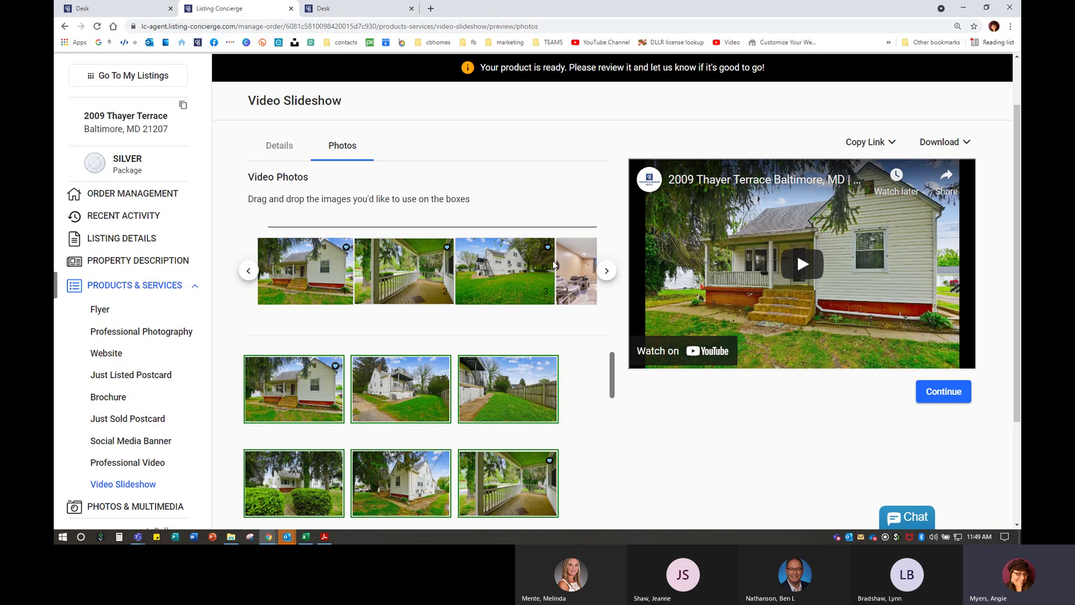
{"action": "left_click", "coordinate": [884, 141]}
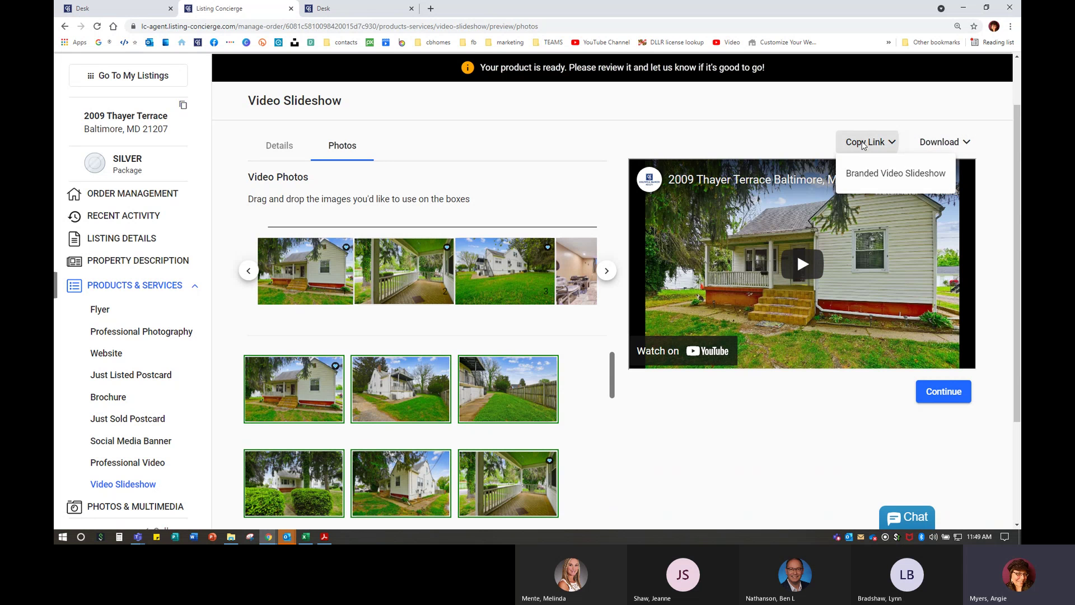
{"action": "left_click", "coordinate": [862, 178]}
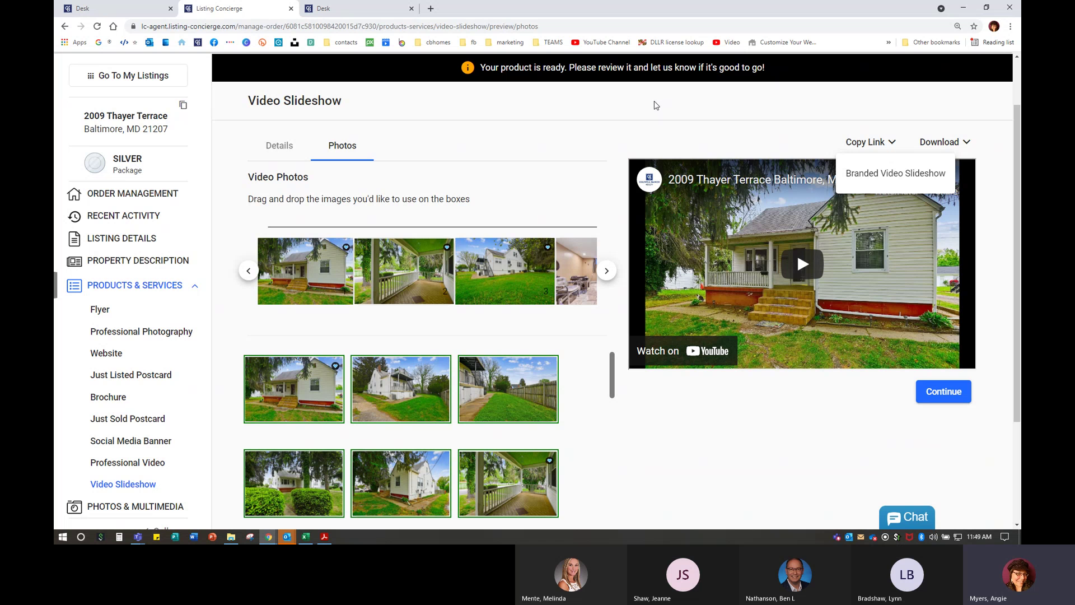
{"action": "scroll", "coordinate": [123, 417], "scroll_direction": "down", "scroll_amount": 1}
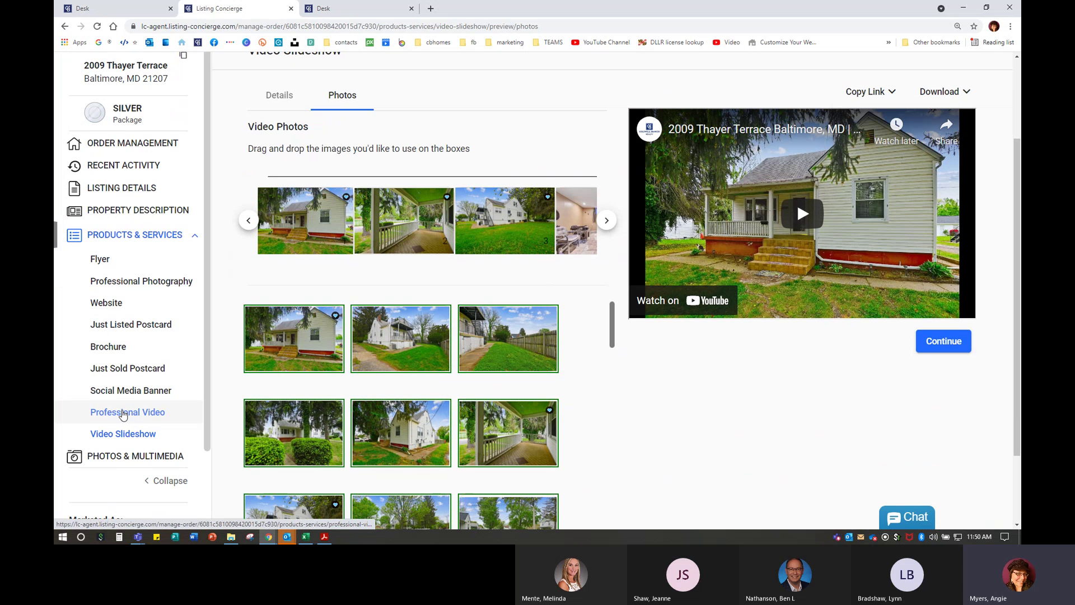
- Review the Professional Video script and pronunciation notes, then bring up the Classic_1SD-H Flyer
{"action": "left_click", "coordinate": [123, 412]}
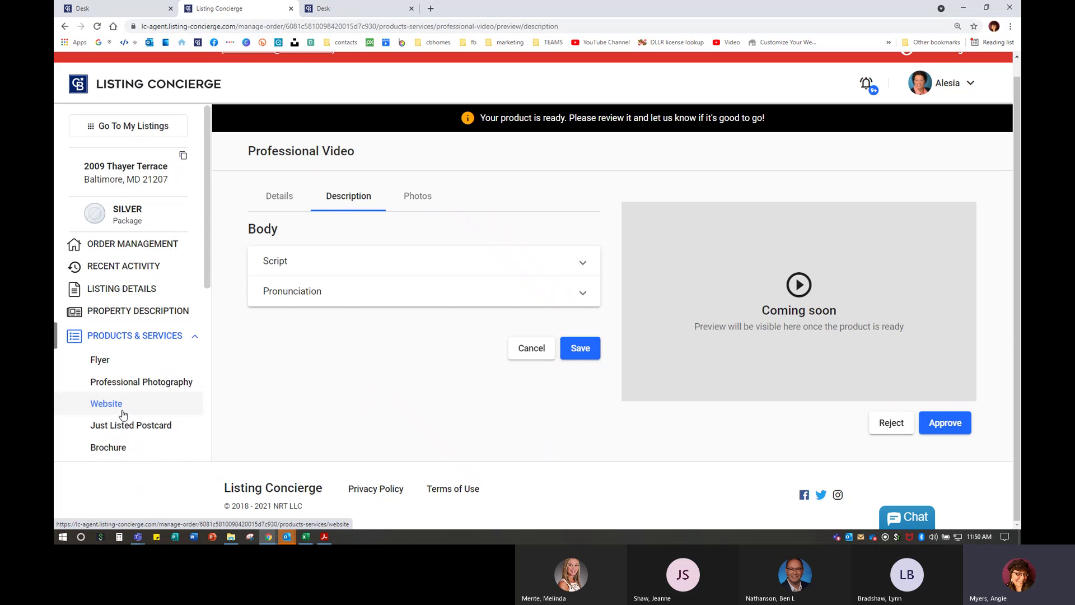
{"action": "left_click", "coordinate": [295, 260]}
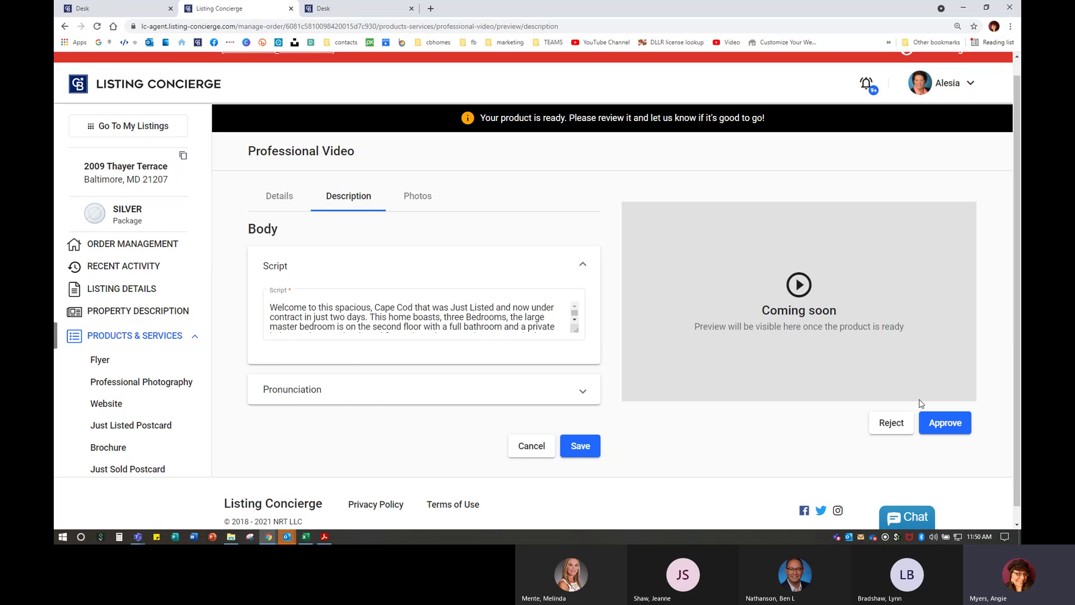
{"action": "left_click", "coordinate": [363, 386]}
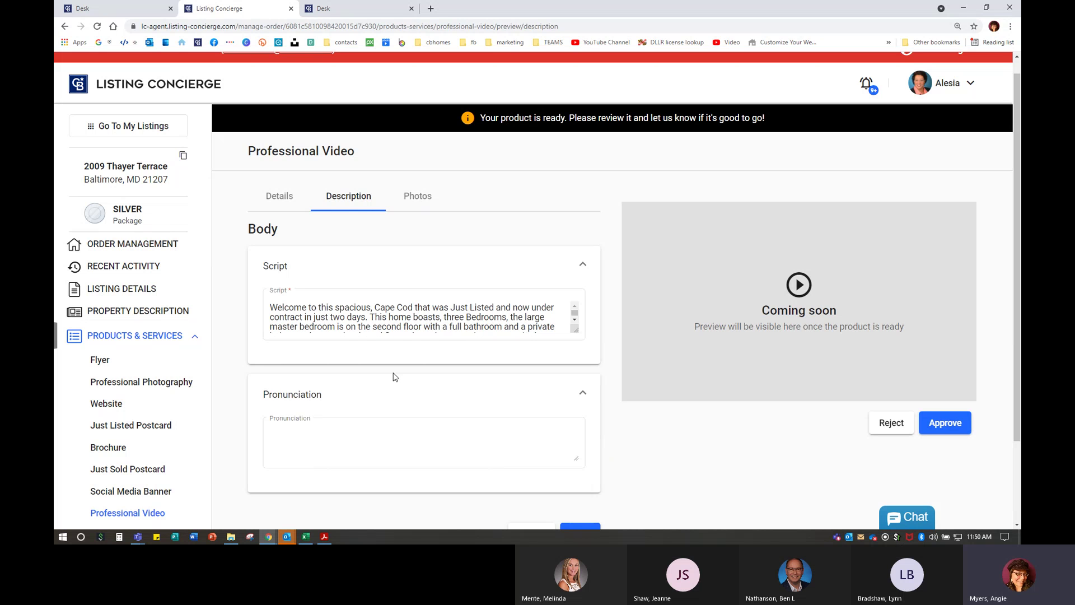
{"action": "left_click", "coordinate": [291, 427]}
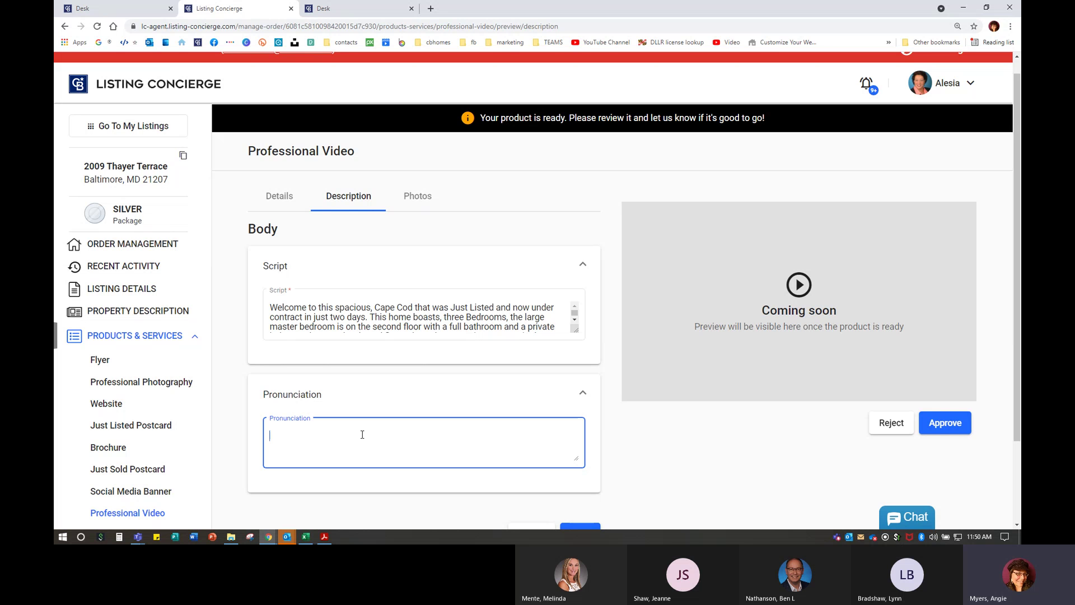
{"action": "scroll", "coordinate": [420, 317], "scroll_direction": "down", "scroll_amount": 2}
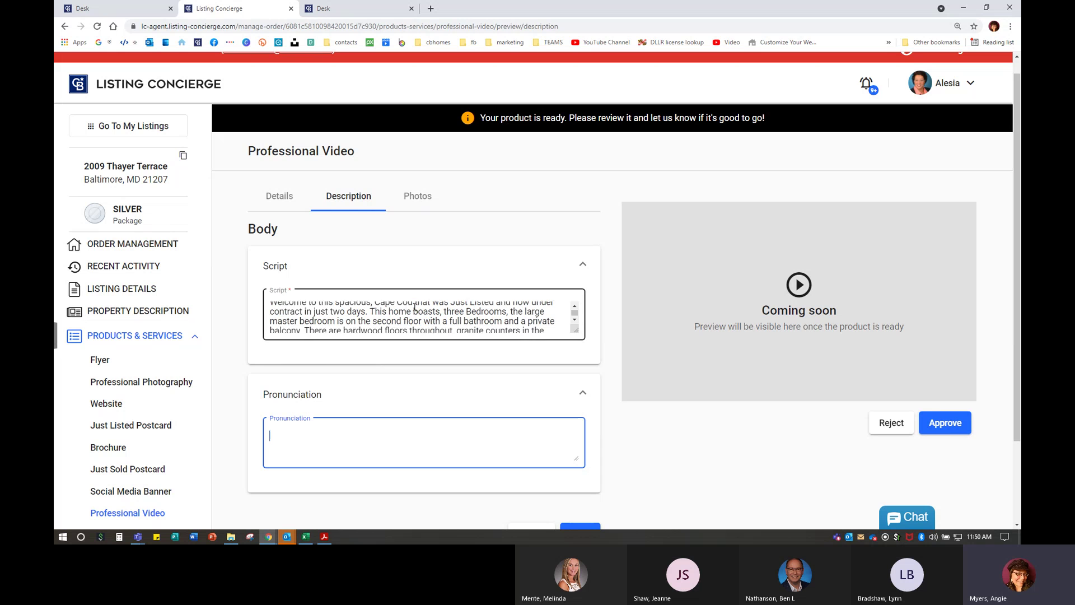
{"action": "scroll", "coordinate": [420, 315], "scroll_direction": "up", "scroll_amount": 2}
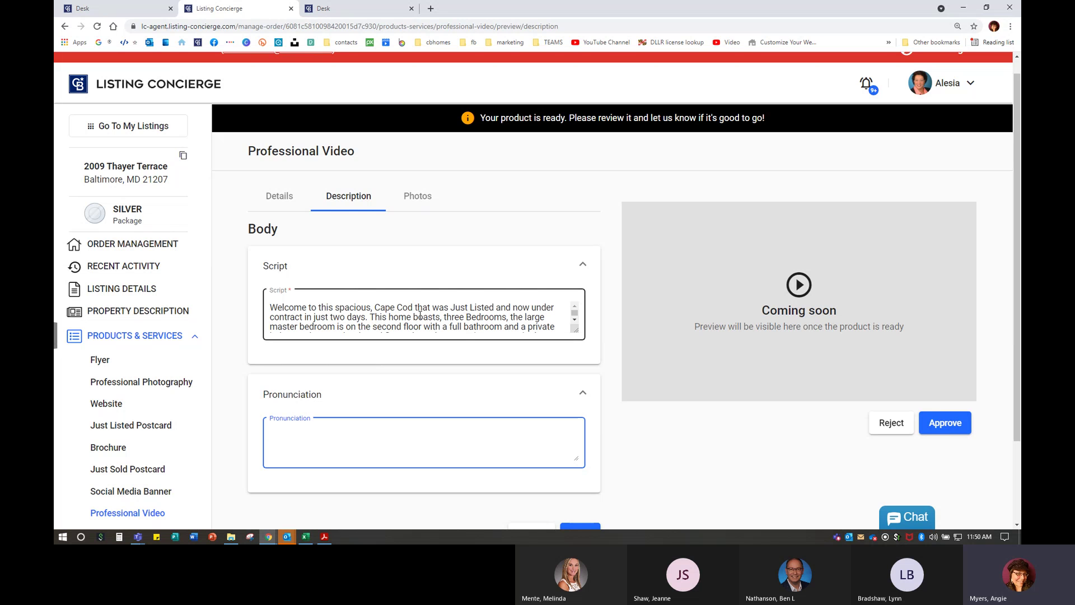
{"action": "scroll", "coordinate": [421, 315], "scroll_direction": "down", "scroll_amount": 2}
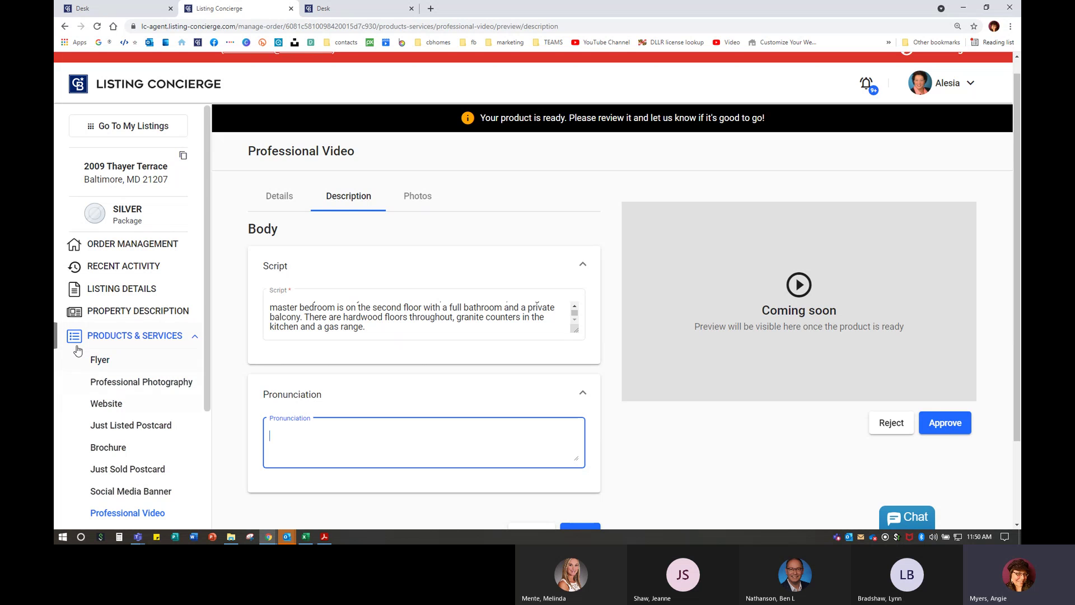
{"action": "left_click", "coordinate": [104, 362]}
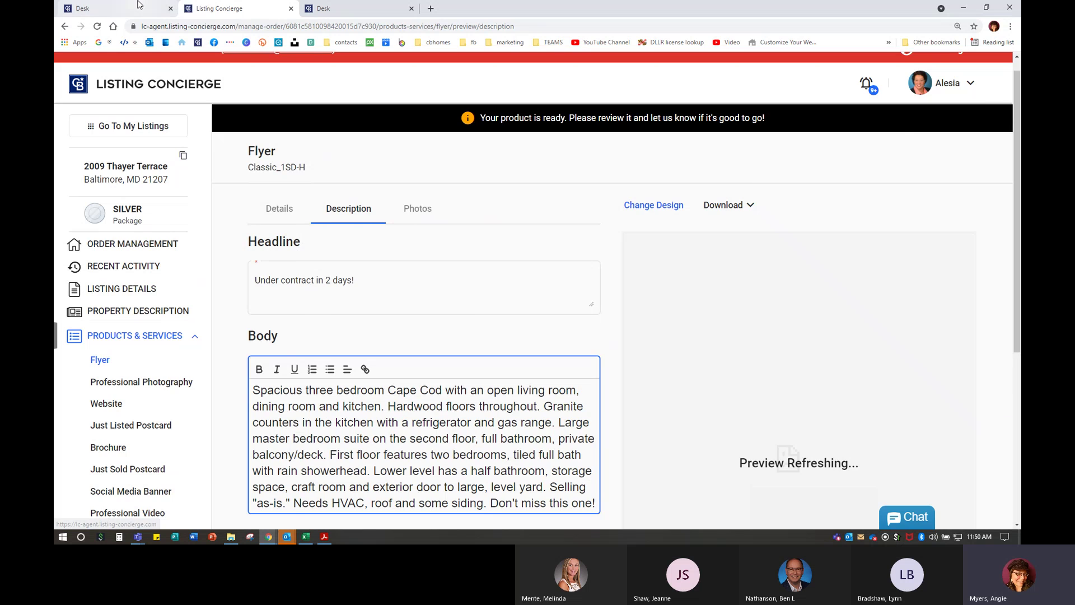
- Launch HomeSpotter Boost from the Coldwell Banker Desk dashboard
{"action": "left_click", "coordinate": [120, 5]}
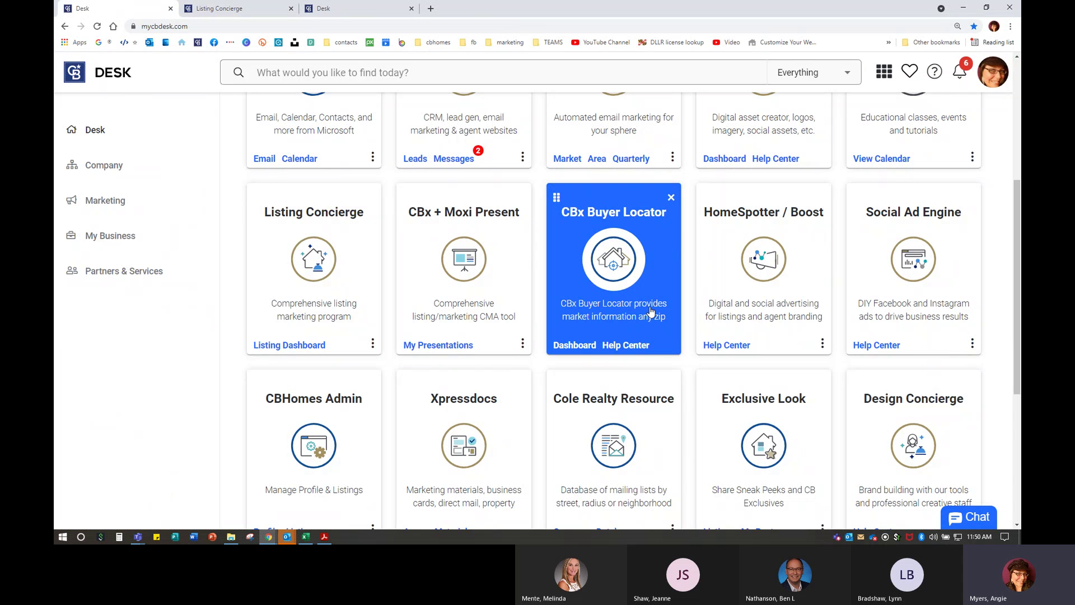
{"action": "left_click", "coordinate": [758, 242]}
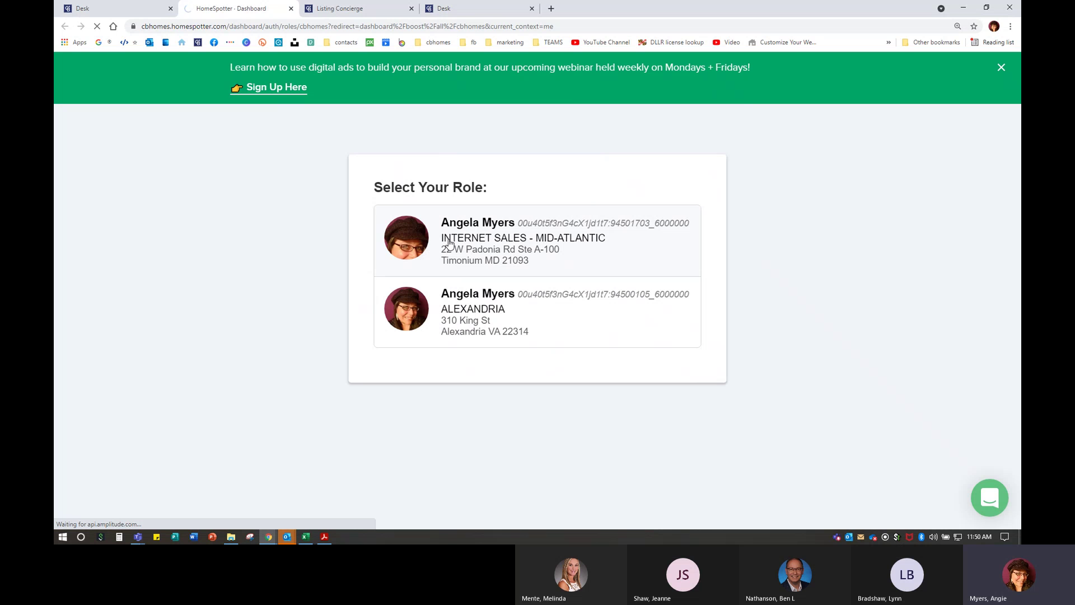
- Continue under the Internet Sales role and scroll the 549-campaign dashboard
{"action": "left_click", "coordinate": [449, 242]}
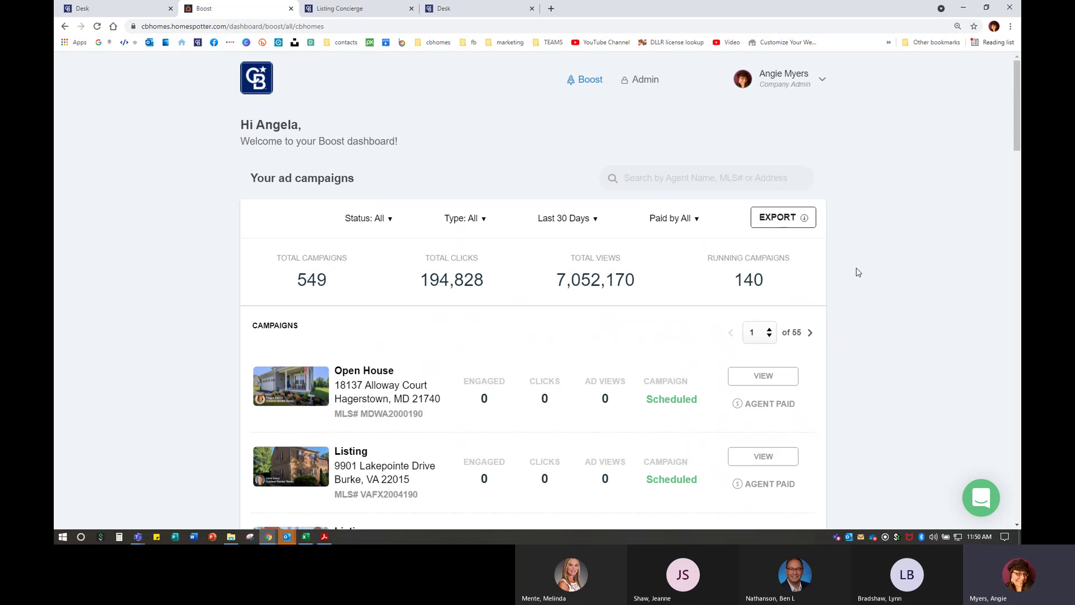
{"action": "scroll", "coordinate": [911, 255], "scroll_direction": "down", "scroll_amount": 4}
{"action": "scroll", "coordinate": [912, 255], "scroll_direction": "down", "scroll_amount": 4}
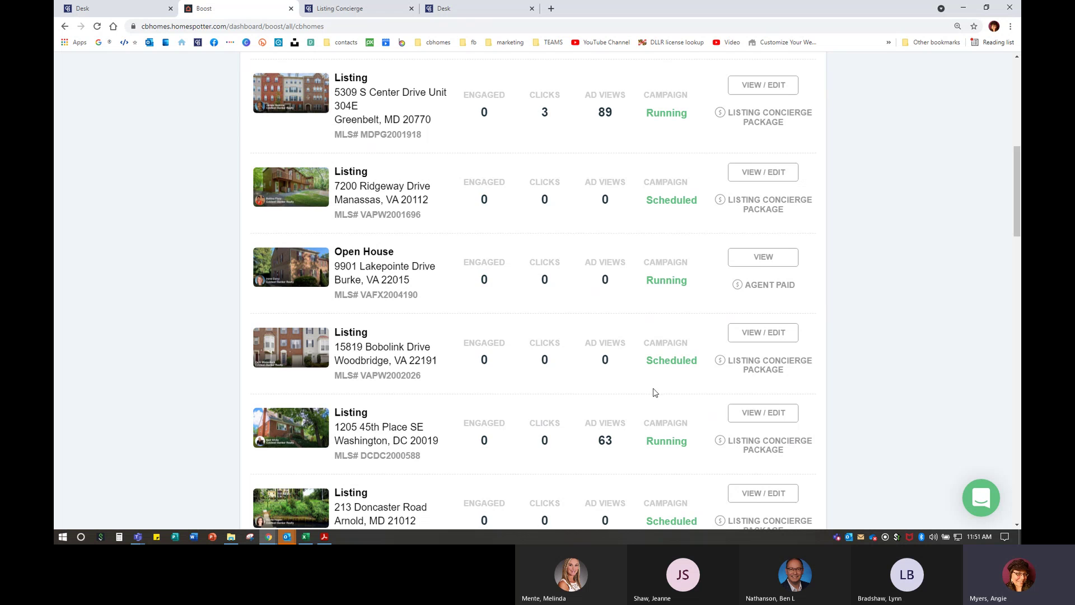
{"action": "scroll", "coordinate": [655, 392], "scroll_direction": "down", "scroll_amount": 5}
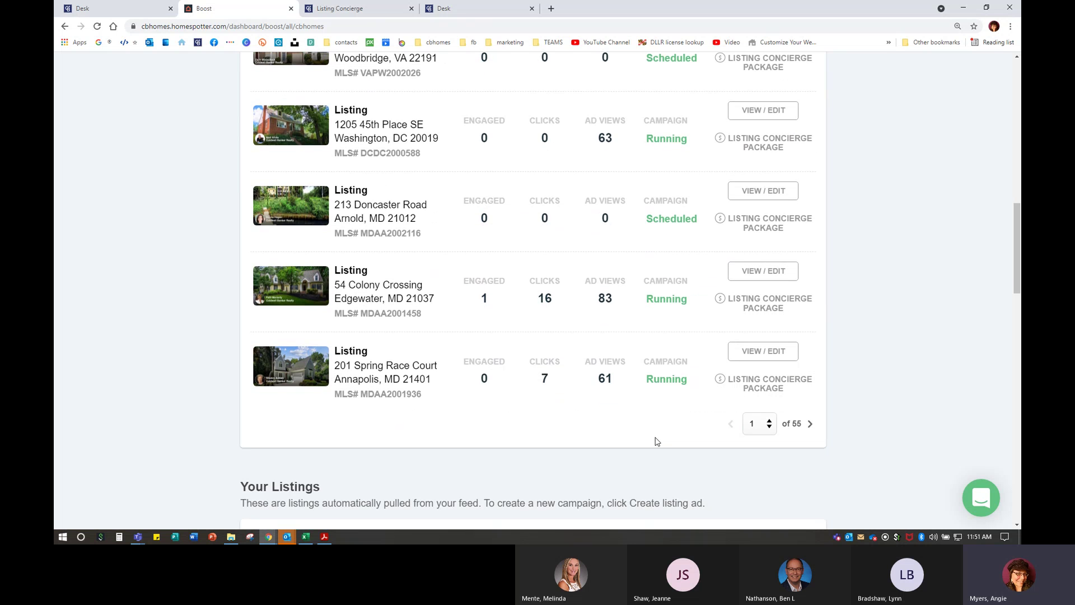
{"action": "scroll", "coordinate": [656, 440], "scroll_direction": "up", "scroll_amount": 15}
- Search campaigns for 'thayer' with the timeframe filter set to All
{"action": "left_click", "coordinate": [673, 178]}
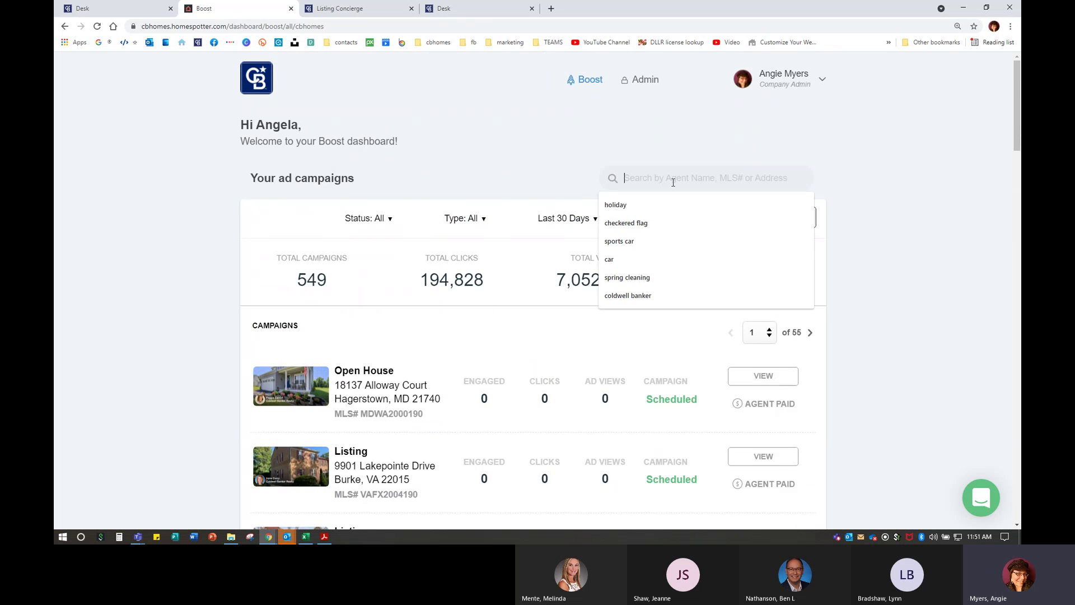
{"action": "type", "text": "thayer"}
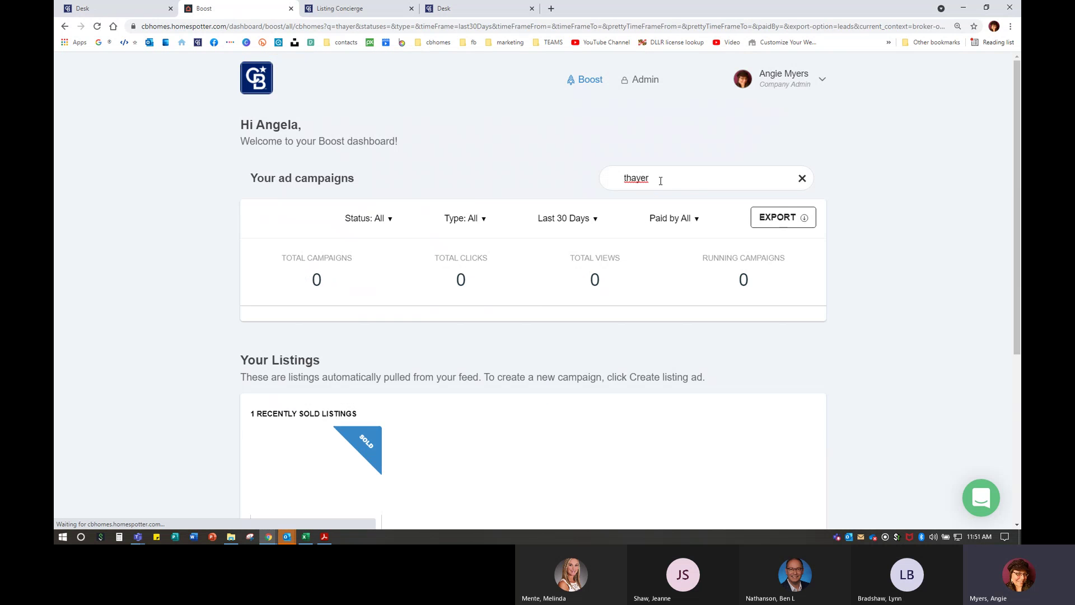
{"action": "scroll", "coordinate": [412, 294], "scroll_direction": "down", "scroll_amount": 3}
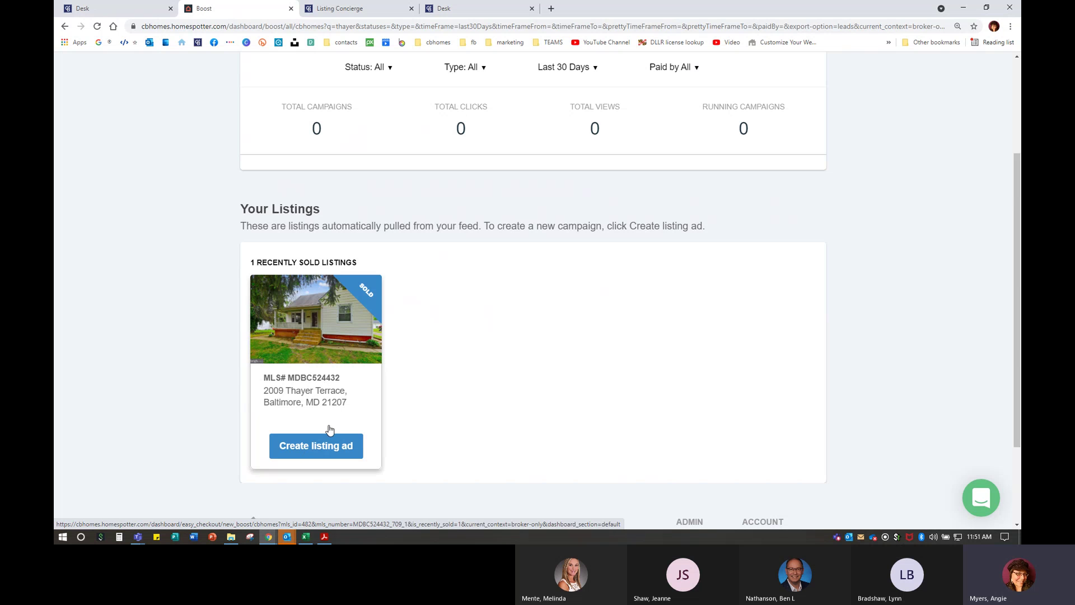
{"action": "scroll", "coordinate": [576, 196], "scroll_direction": "up", "scroll_amount": 1}
{"action": "left_click", "coordinate": [579, 119]}
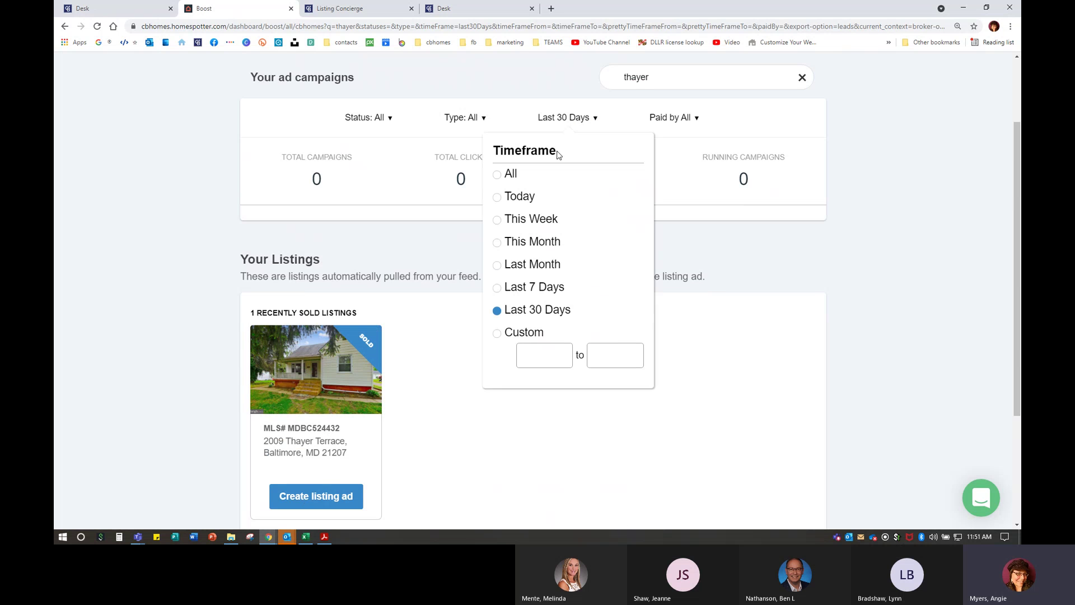
{"action": "left_click", "coordinate": [514, 175]}
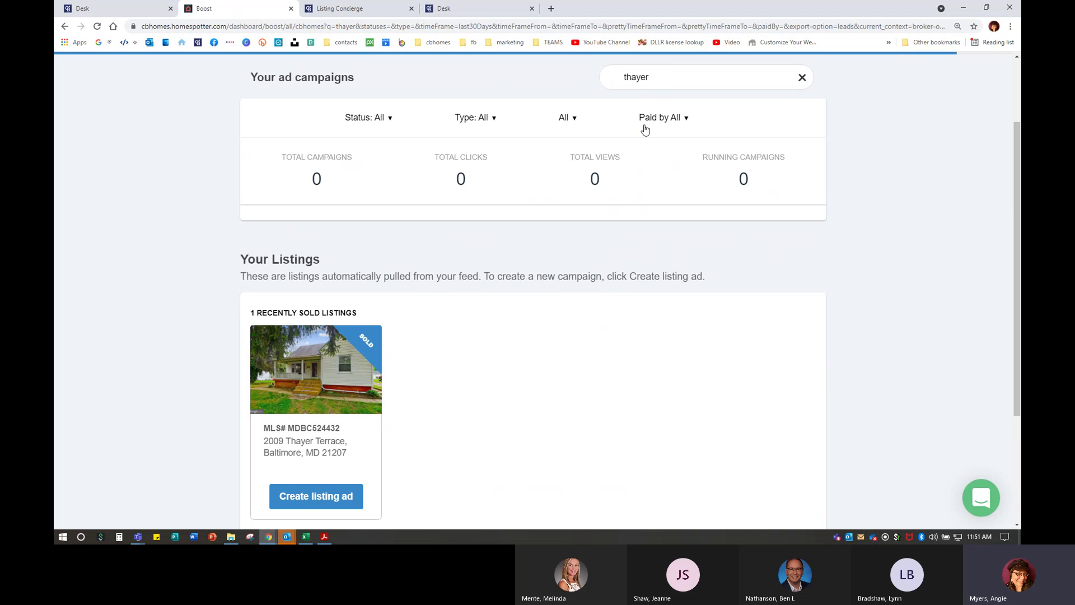
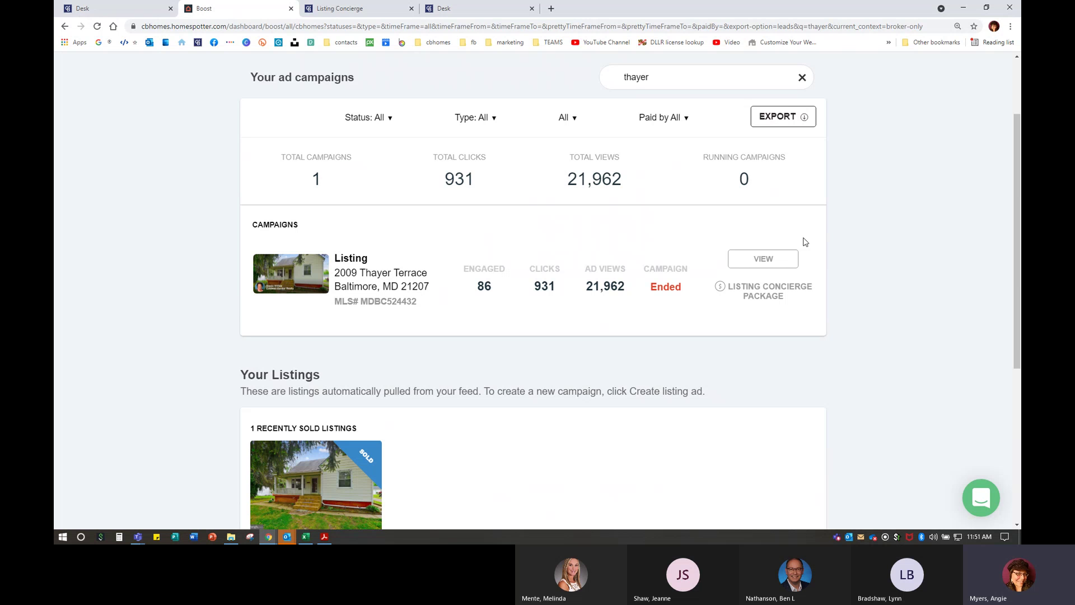
{"action": "left_click", "coordinate": [752, 261]}
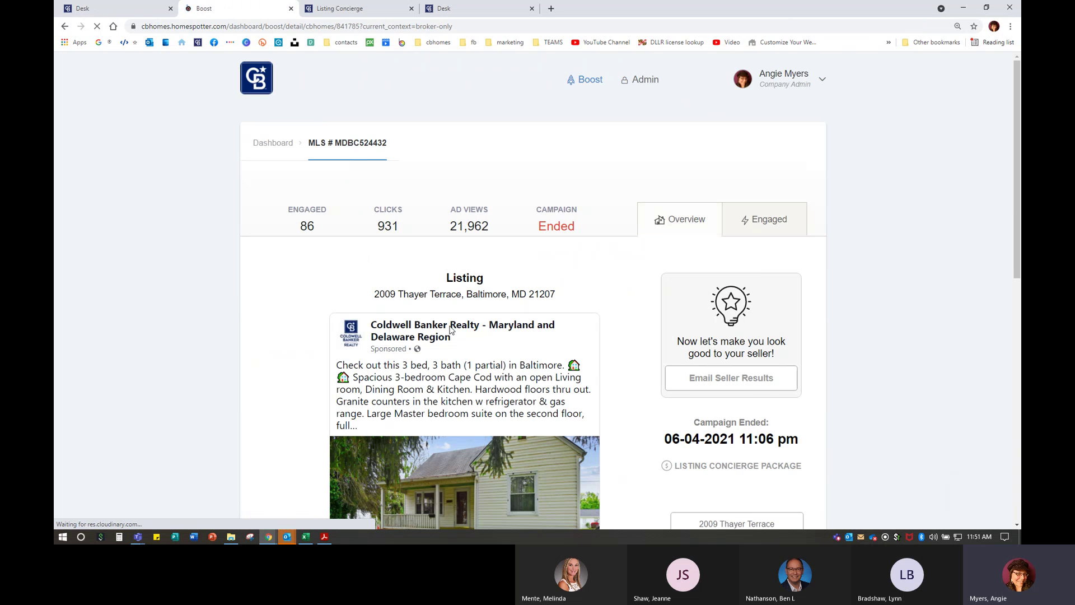
{"action": "scroll", "coordinate": [752, 260], "scroll_direction": "down", "scroll_amount": 3}
{"action": "scroll", "coordinate": [377, 379], "scroll_direction": "down", "scroll_amount": 3}
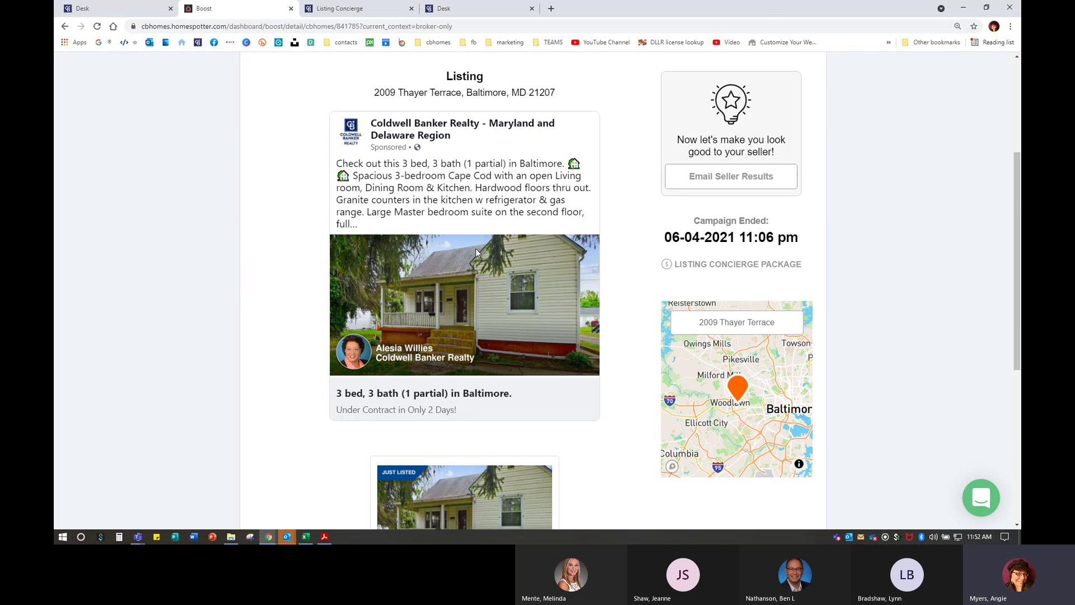
{"action": "scroll", "coordinate": [507, 352], "scroll_direction": "down", "scroll_amount": 3}
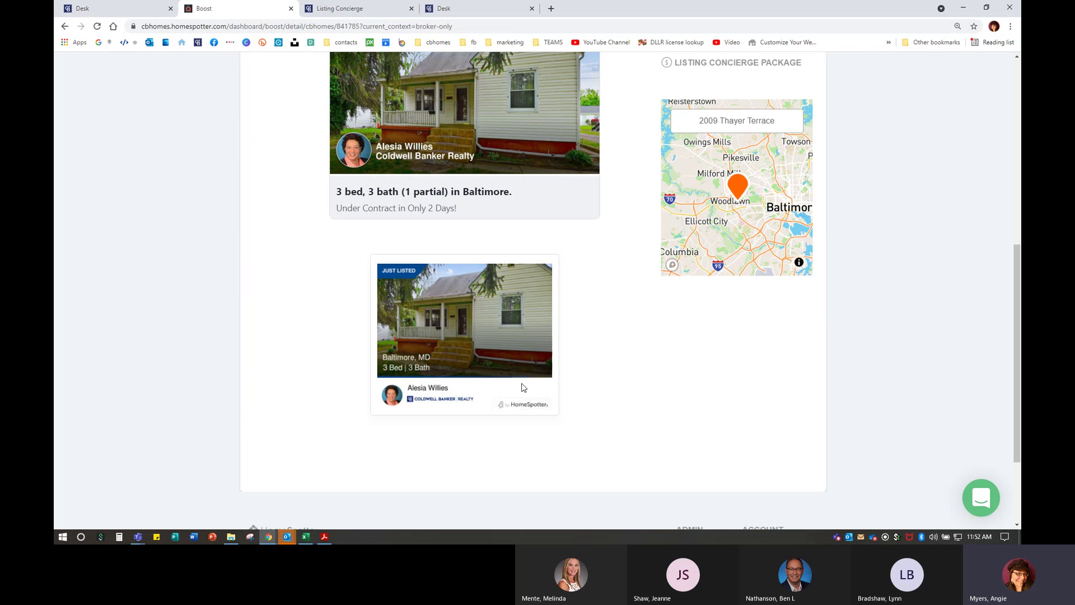
{"action": "scroll", "coordinate": [535, 385], "scroll_direction": "up", "scroll_amount": 3}
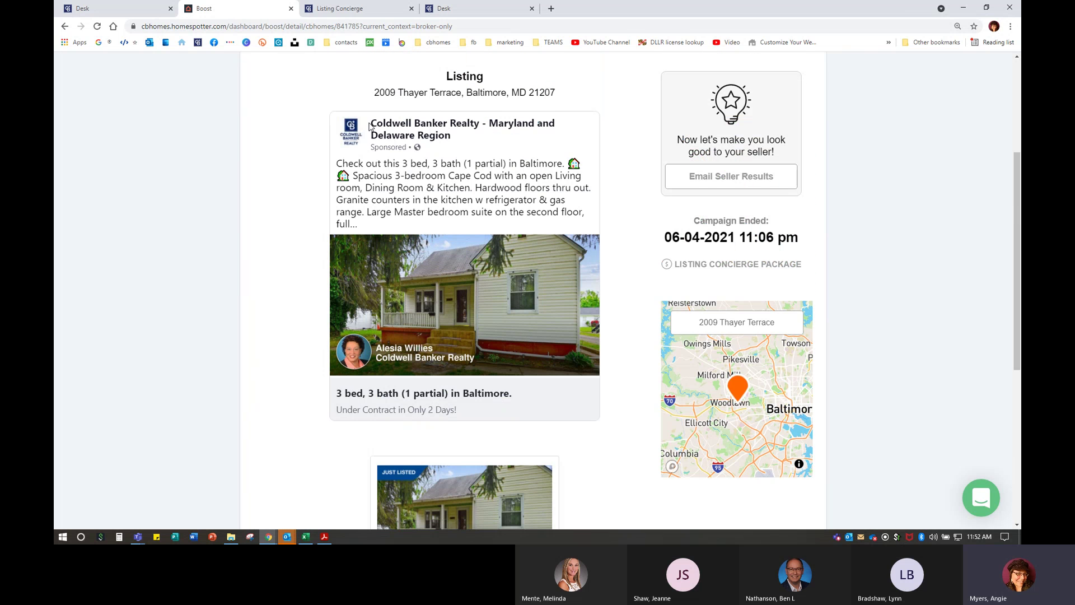
- Highlight the advertiser name on the ad preview, then view Email Seller Results and close it unsent
{"action": "left_click_drag", "start_coordinate": [370, 127], "coordinate": [628, 139]}
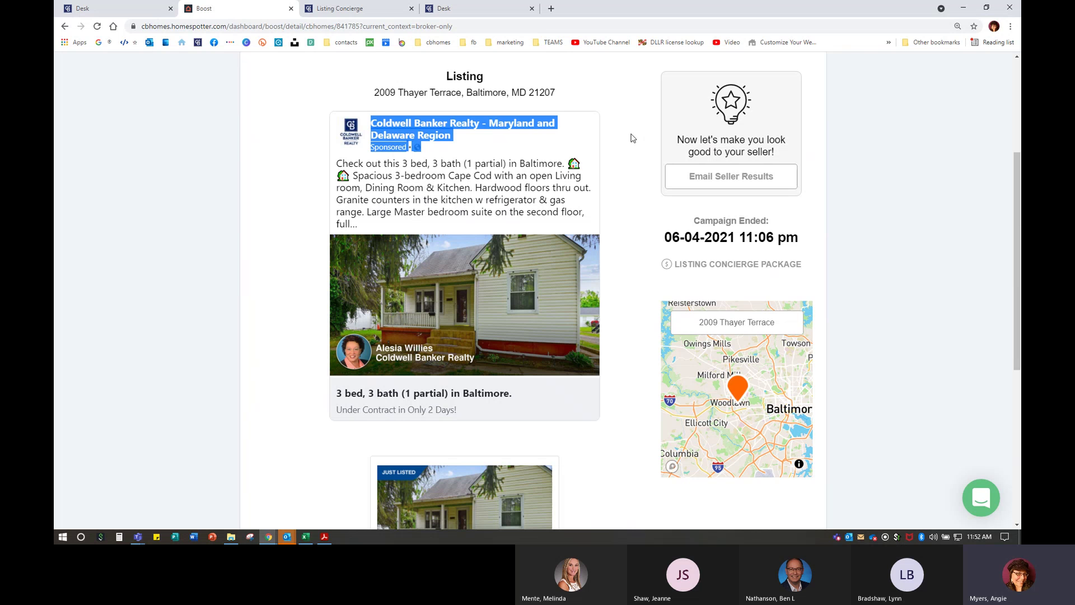
{"action": "left_click", "coordinate": [632, 138]}
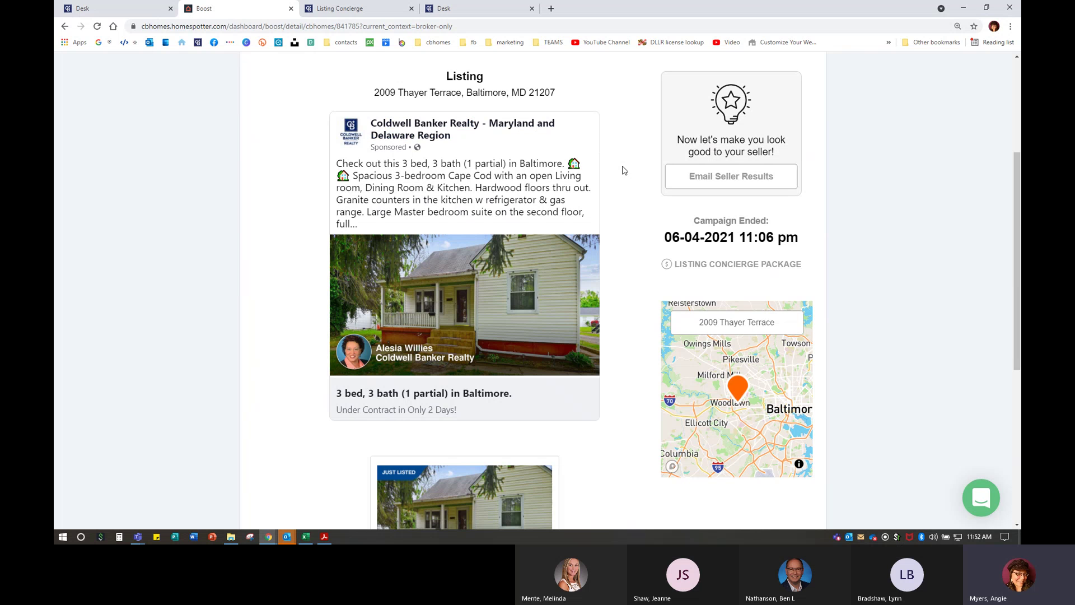
{"action": "scroll", "coordinate": [627, 169], "scroll_direction": "up", "scroll_amount": 2}
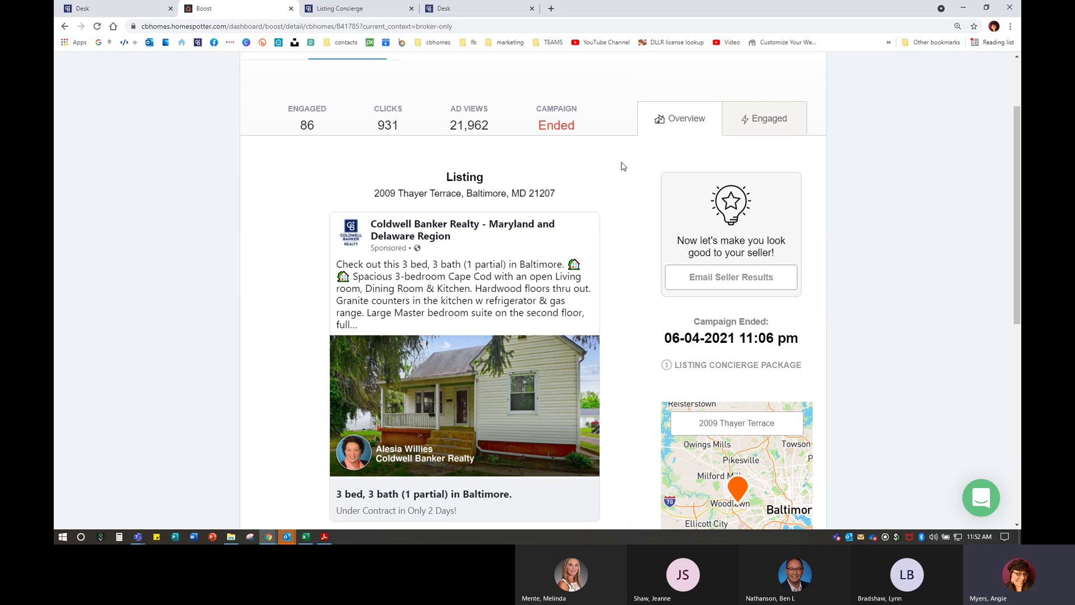
{"action": "left_click", "coordinate": [751, 285]}
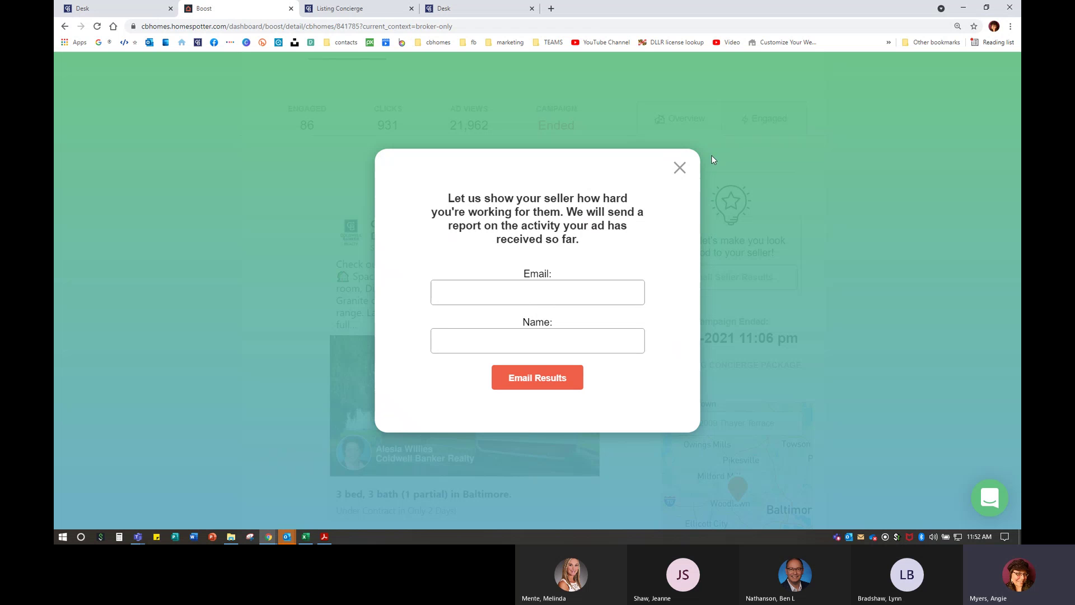
{"action": "left_click", "coordinate": [677, 169]}
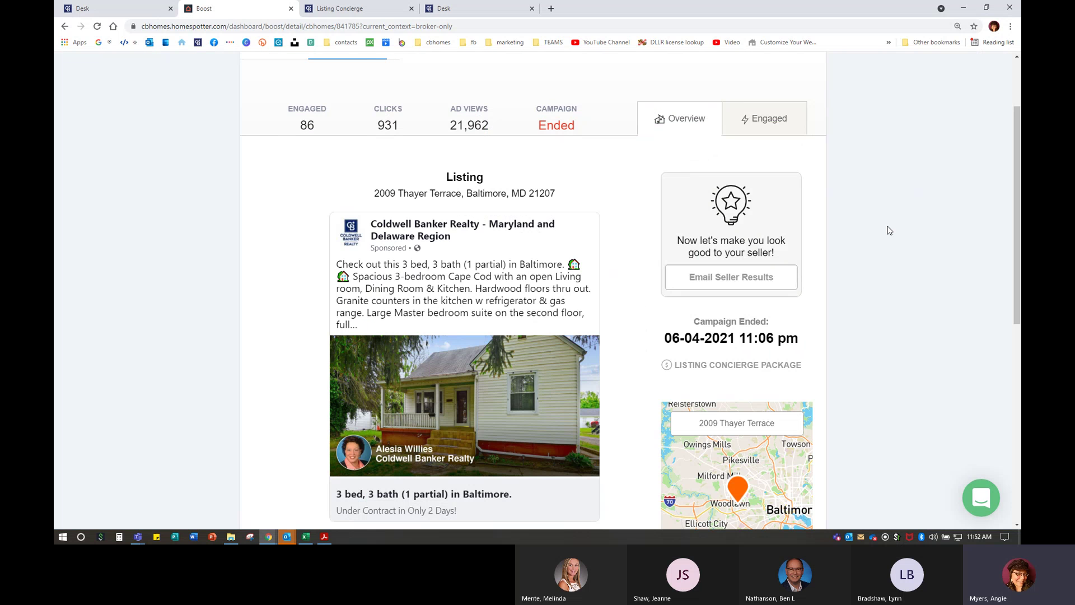
- Show the Engaged activity list and scroll through the information request and lead unlocks
{"action": "left_click", "coordinate": [765, 119]}
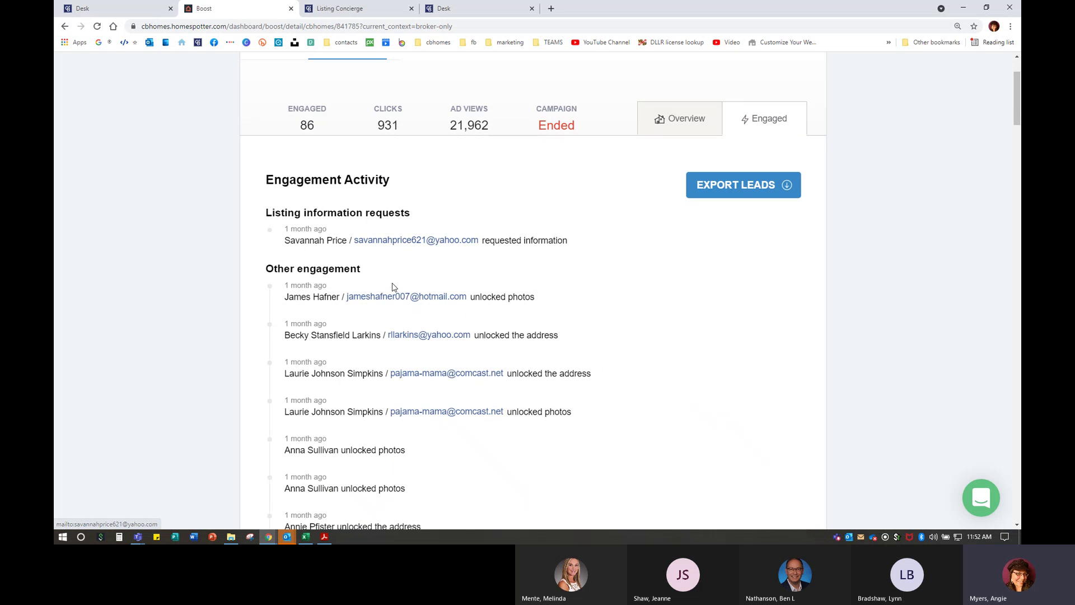
{"action": "scroll", "coordinate": [393, 287], "scroll_direction": "down", "scroll_amount": 3}
{"action": "scroll", "coordinate": [393, 287], "scroll_direction": "down", "scroll_amount": 15}
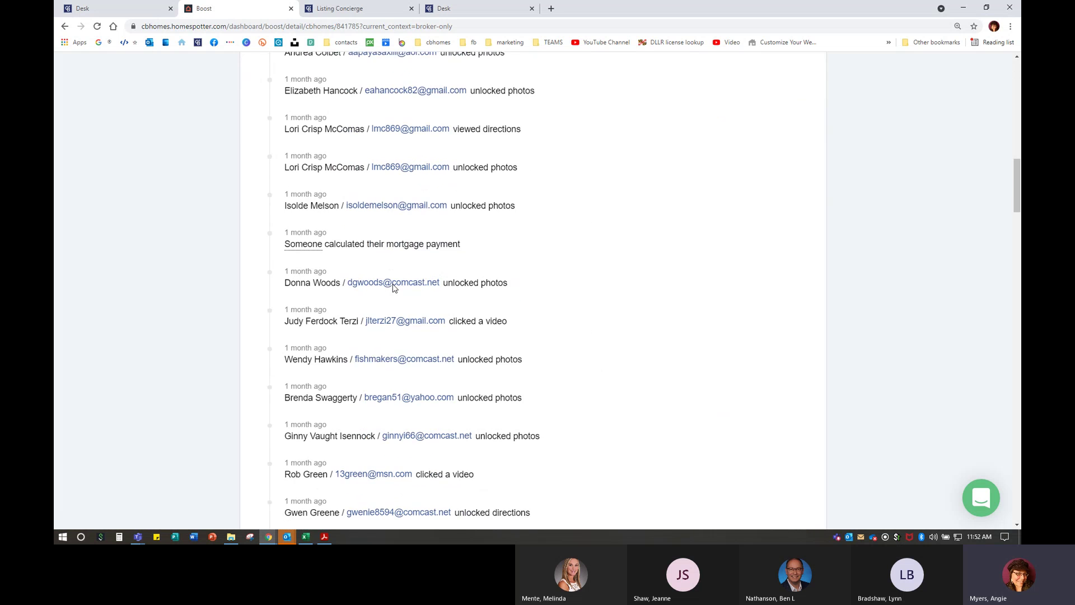
{"action": "scroll", "coordinate": [394, 287], "scroll_direction": "down", "scroll_amount": 17}
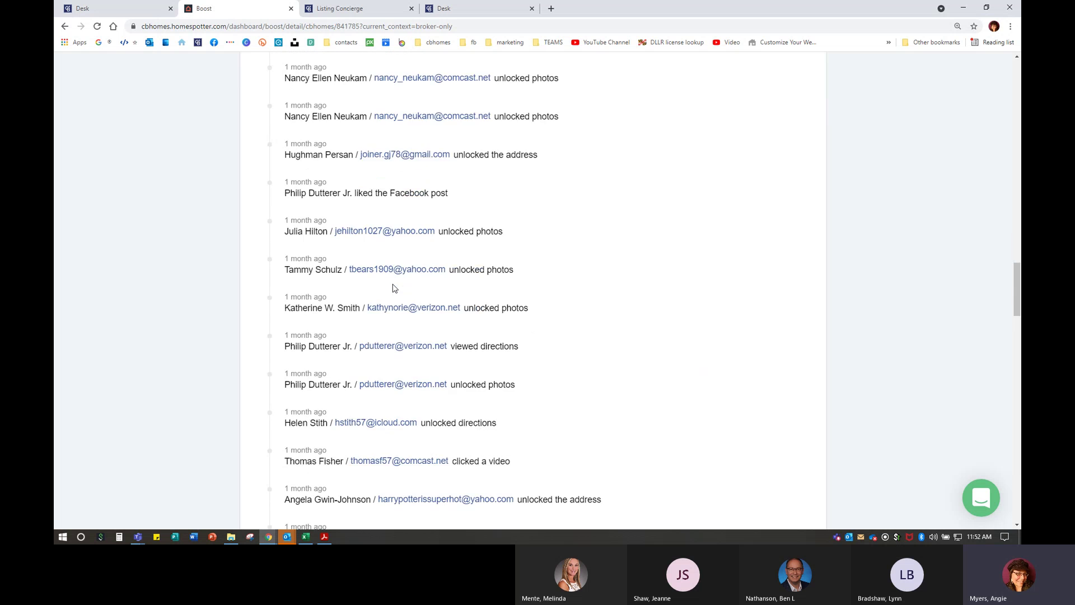
{"action": "scroll", "coordinate": [394, 287], "scroll_direction": "down", "scroll_amount": 16}
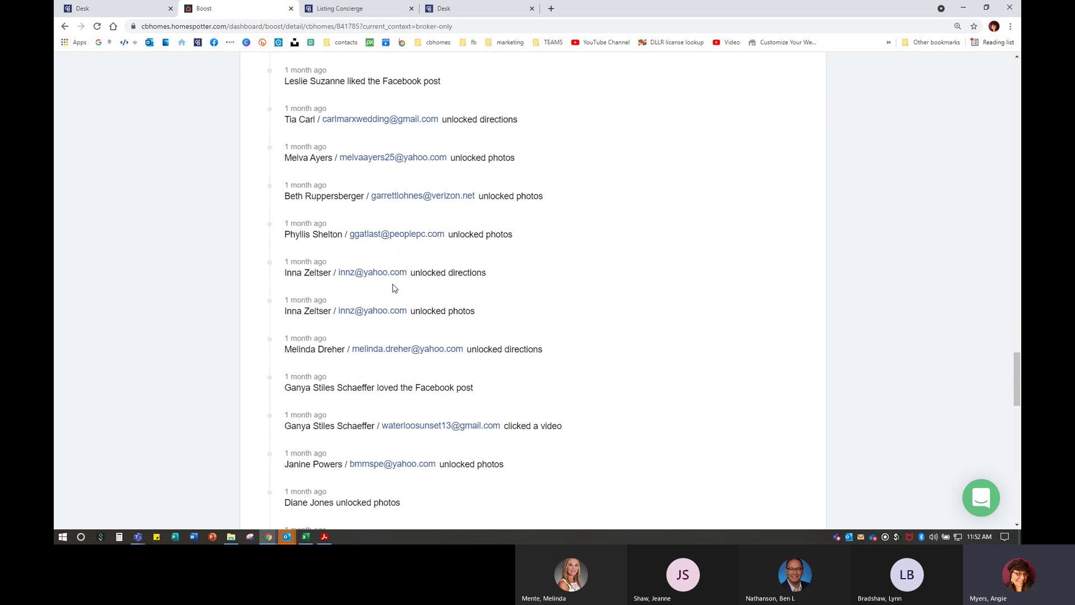
{"action": "scroll", "coordinate": [394, 287], "scroll_direction": "down", "scroll_amount": 14}
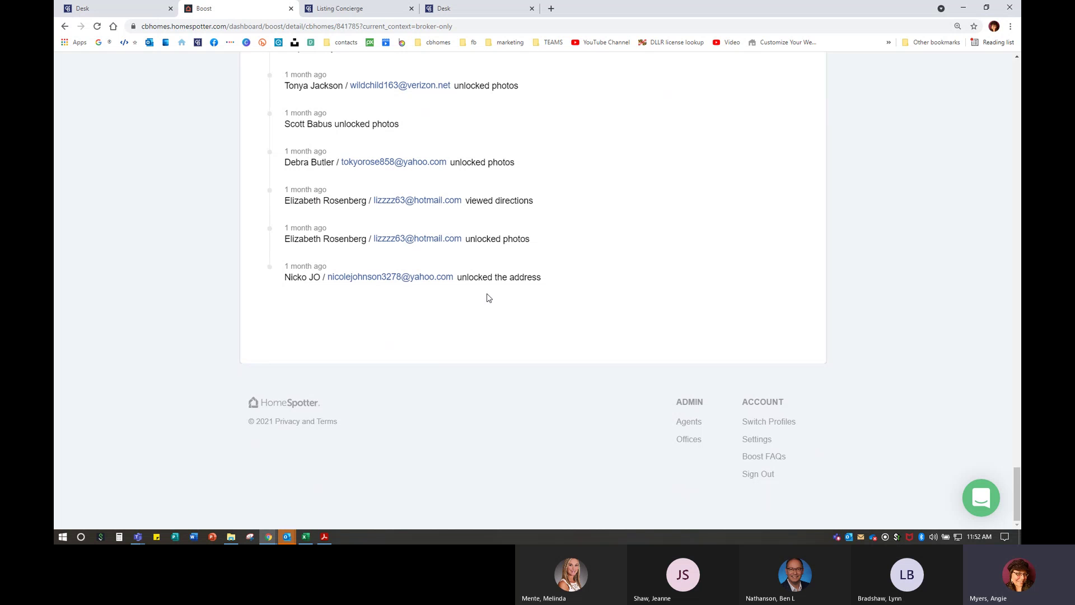
{"action": "scroll", "coordinate": [487, 298], "scroll_direction": "up", "scroll_amount": 5}
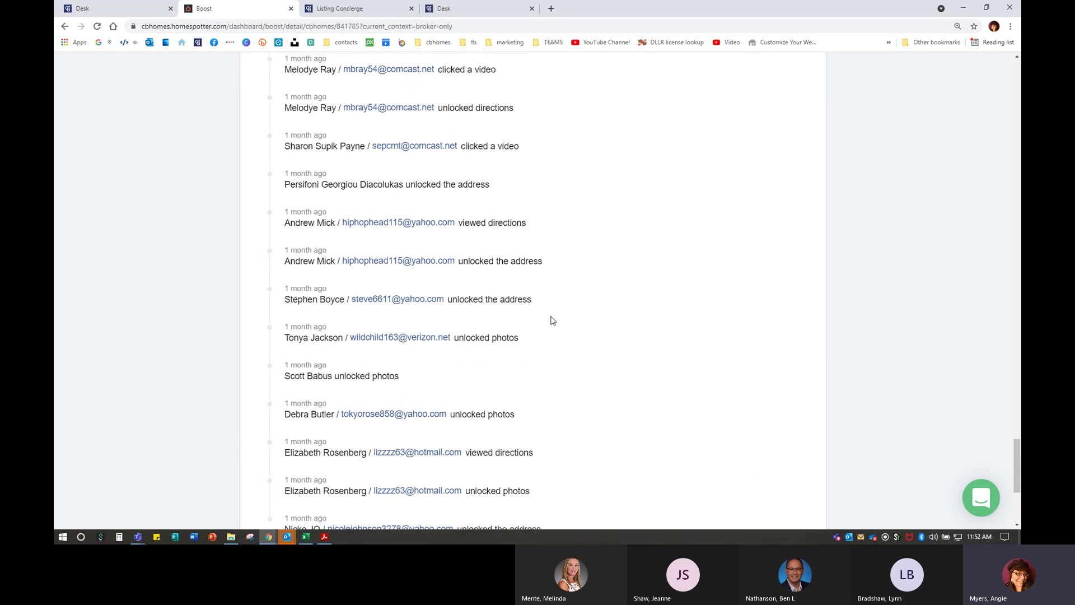
{"action": "scroll", "coordinate": [621, 351], "scroll_direction": "up", "scroll_amount": 5}
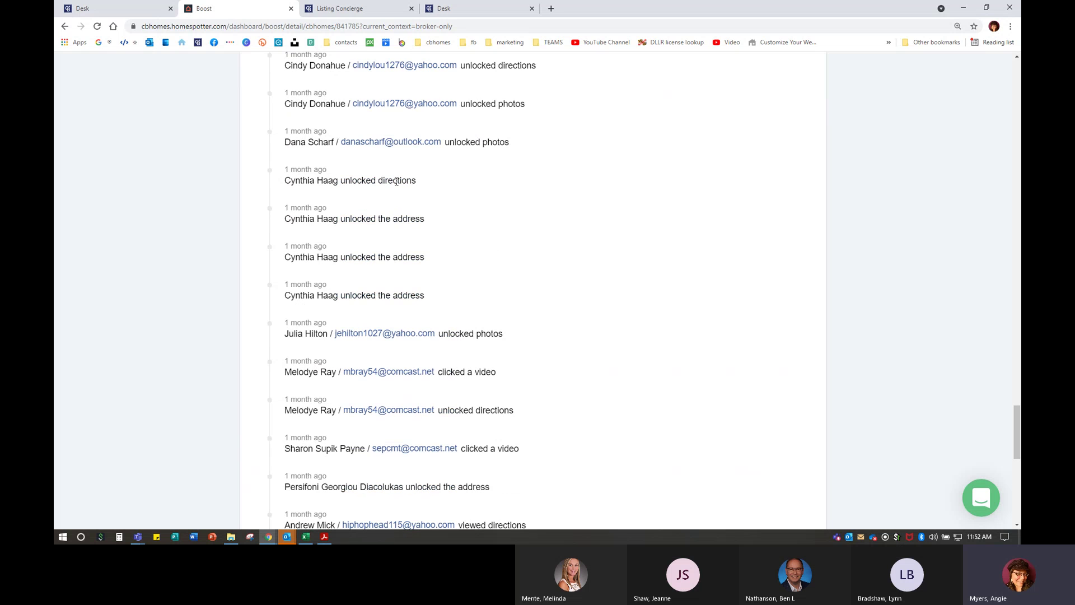
{"action": "scroll", "coordinate": [431, 401], "scroll_direction": "up", "scroll_amount": 5}
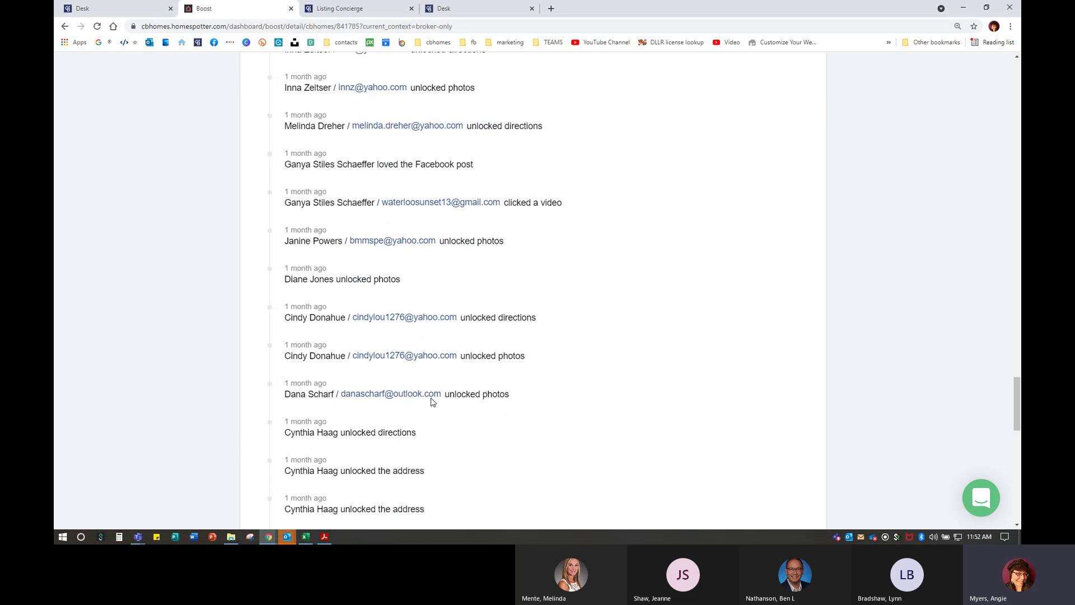
{"action": "scroll", "coordinate": [432, 401], "scroll_direction": "up", "scroll_amount": 10}
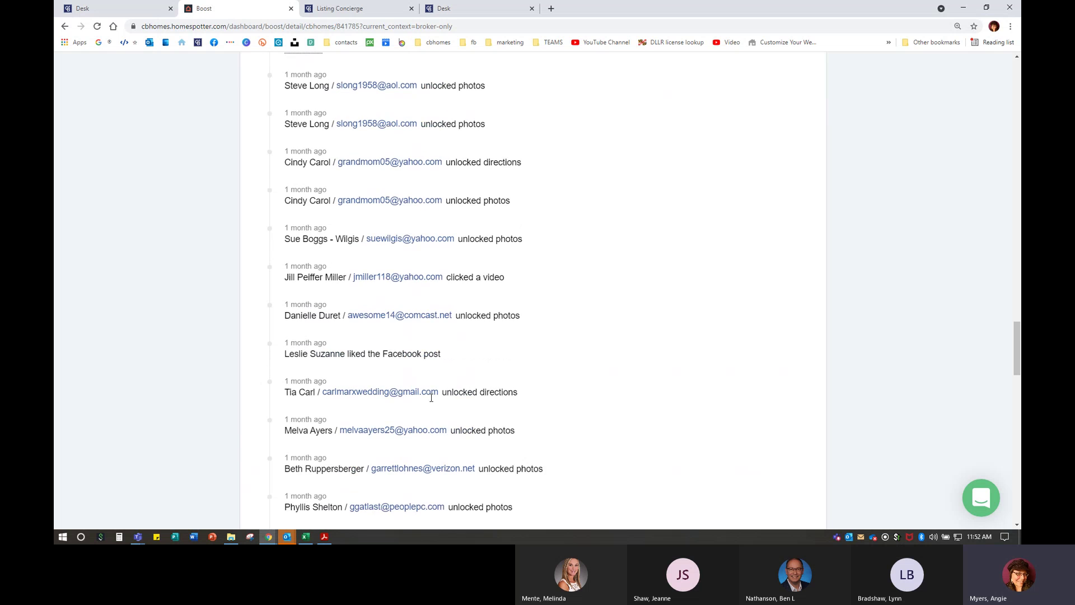
{"action": "scroll", "coordinate": [431, 398], "scroll_direction": "up", "scroll_amount": 4}
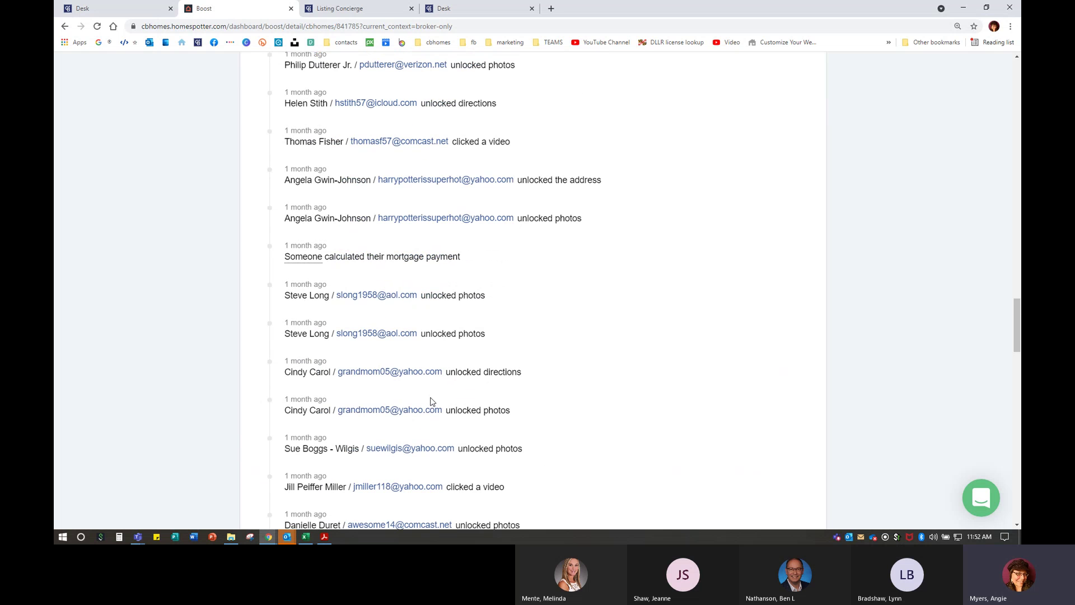
{"action": "scroll", "coordinate": [431, 401], "scroll_direction": "up", "scroll_amount": 13}
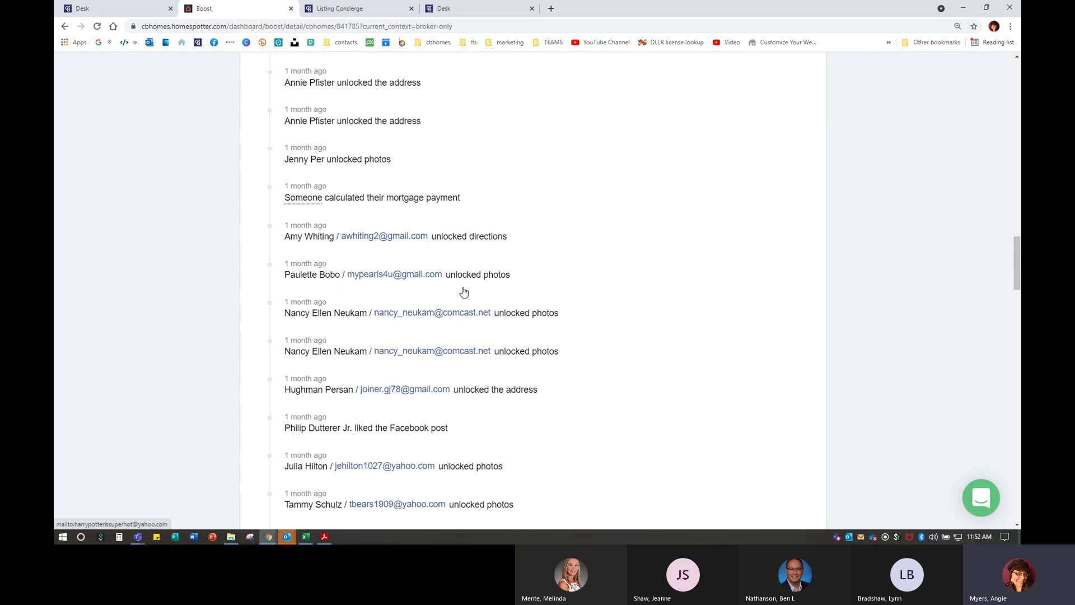
{"action": "scroll", "coordinate": [463, 292], "scroll_direction": "up", "scroll_amount": 20}
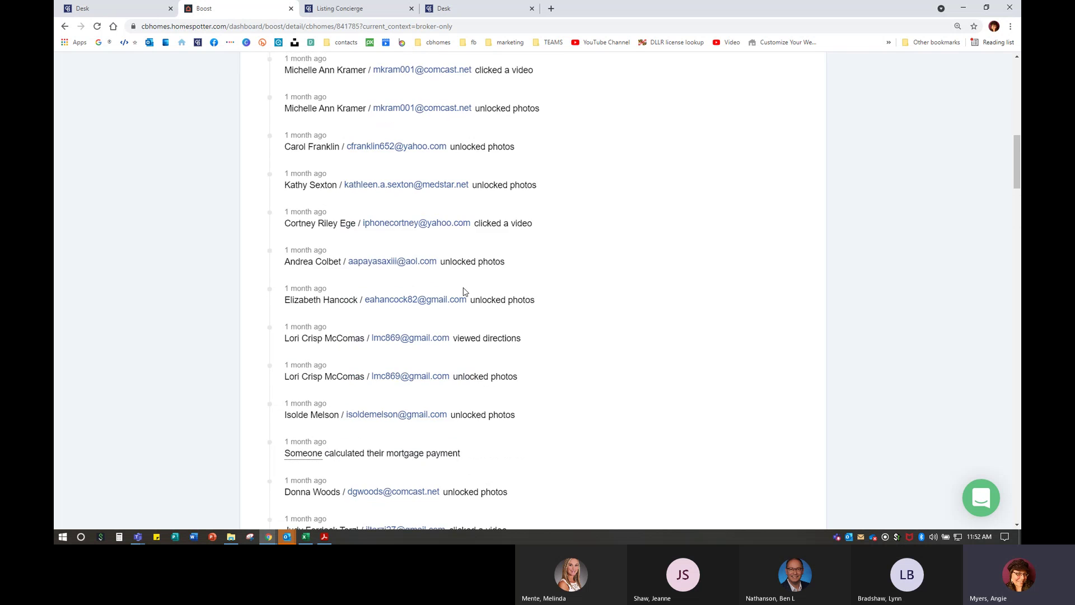
{"action": "scroll", "coordinate": [463, 291], "scroll_direction": "up", "scroll_amount": 7}
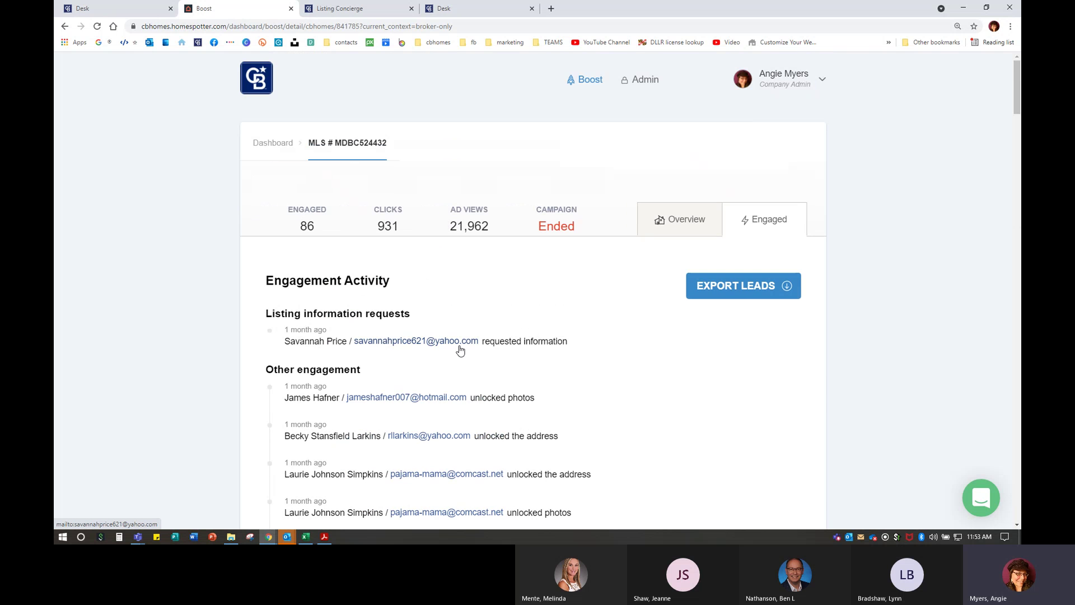
{"action": "scroll", "coordinate": [468, 390], "scroll_direction": "down", "scroll_amount": 3}
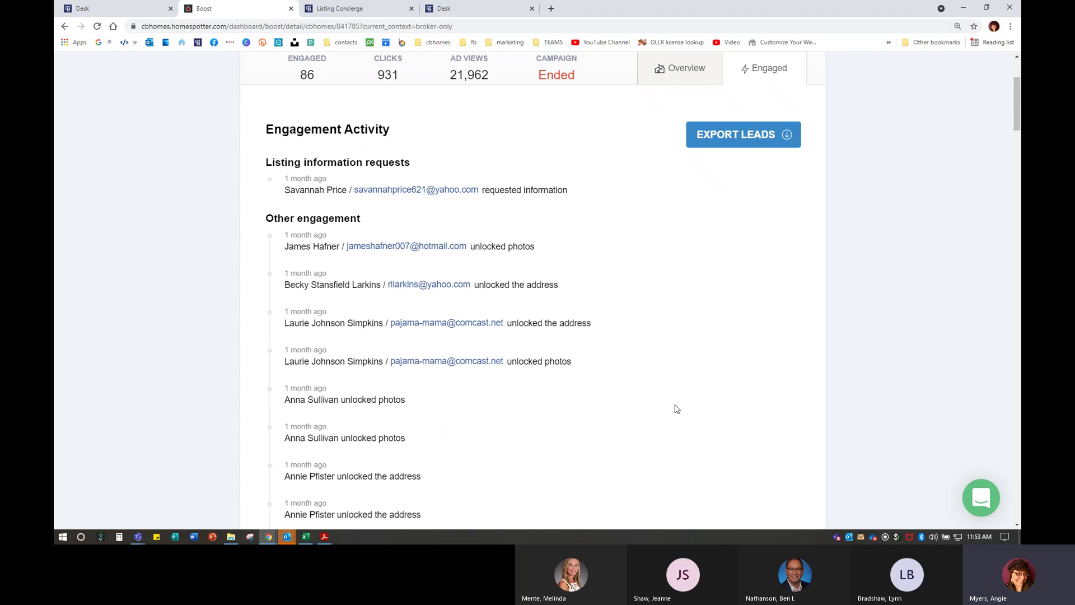
- Download the leads as lead_report.csv and delete its lead_time_utc and type columns
{"action": "left_click", "coordinate": [738, 137]}
{"action": "left_click", "coordinate": [88, 521]}
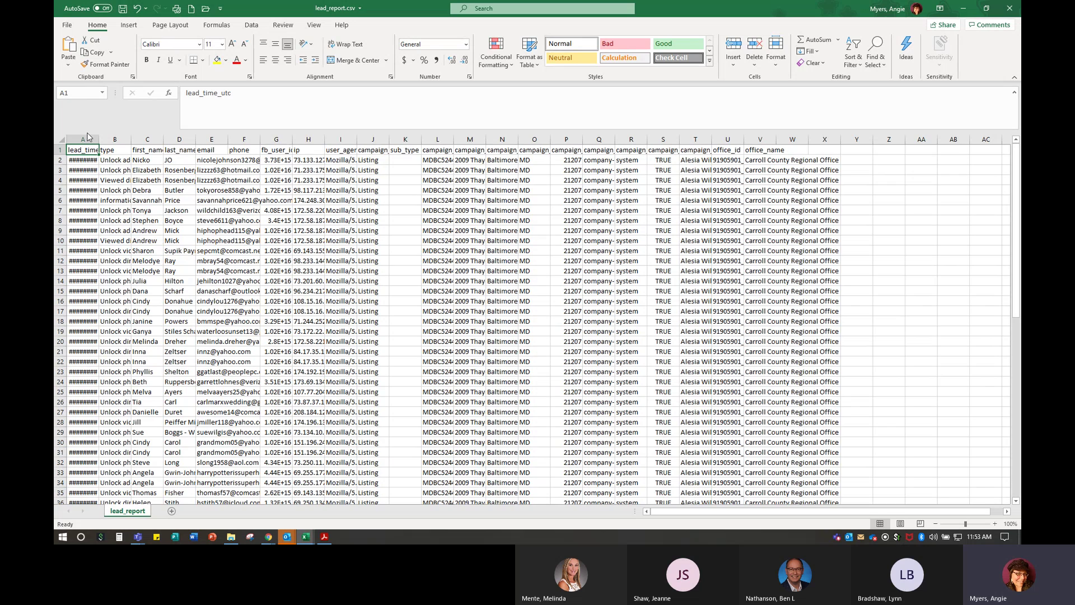
{"action": "left_click_drag", "start_coordinate": [88, 137], "coordinate": [115, 139]}
{"action": "right_click", "coordinate": [115, 139]}
{"action": "left_click", "coordinate": [137, 230]}
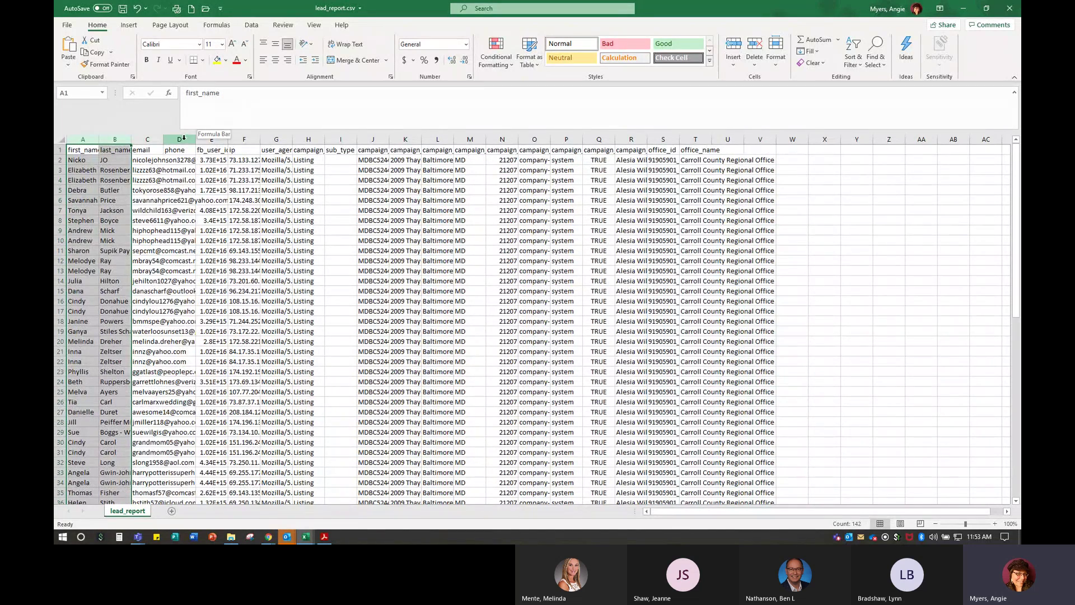
- Delete columns D through Y, then select row 10 of the lead list
{"action": "left_click_drag", "start_coordinate": [179, 138], "coordinate": [857, 139]}
{"action": "right_click", "coordinate": [807, 138]}
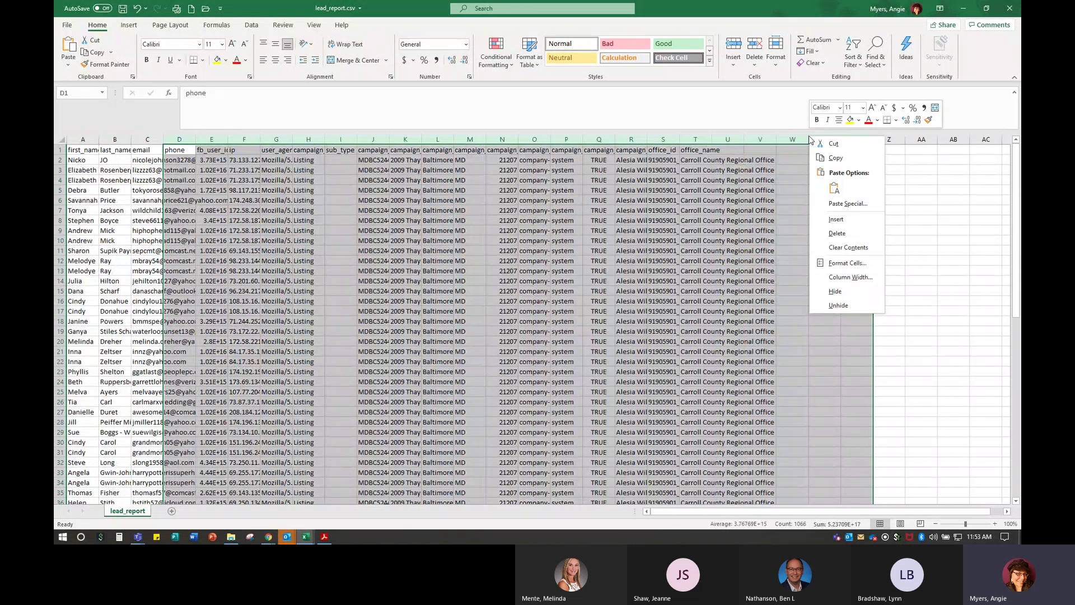
{"action": "left_click", "coordinate": [835, 233]}
{"action": "left_click", "coordinate": [340, 220]}
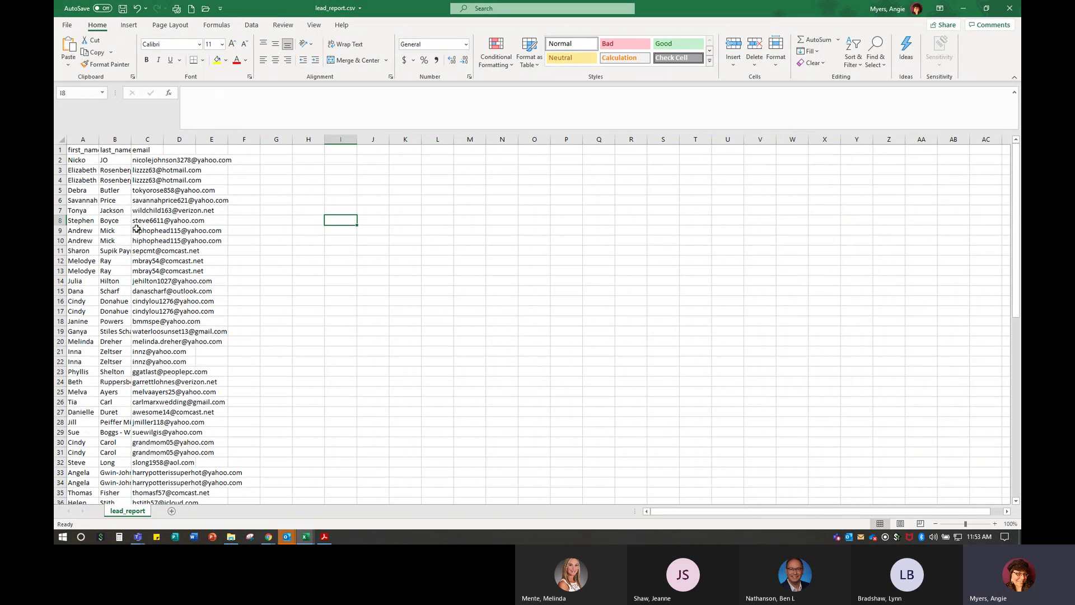
{"action": "left_click", "coordinate": [59, 241]}
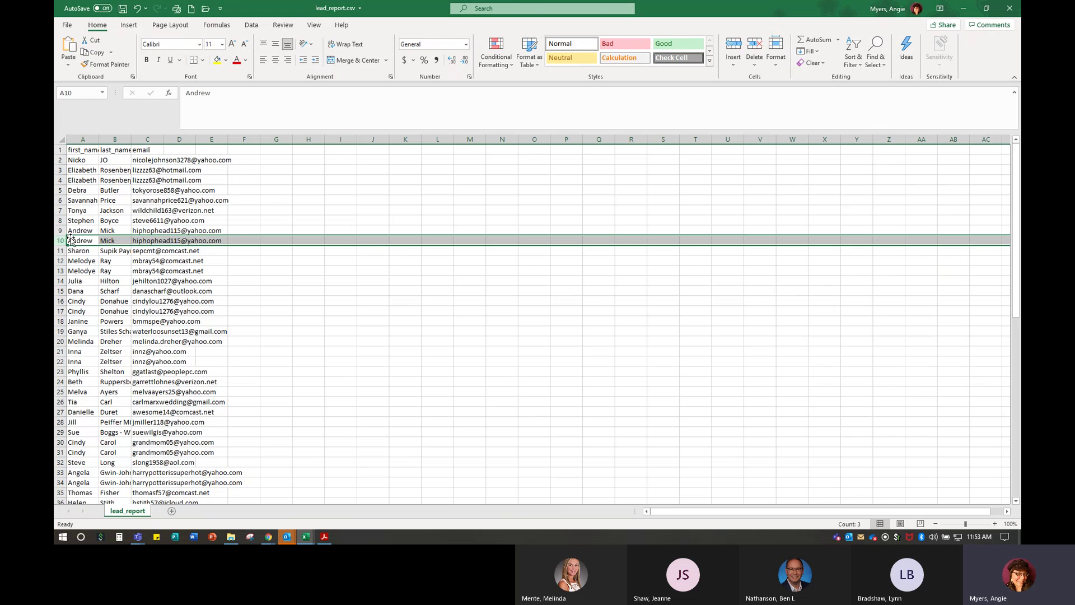
- Close lead_report.csv without saving and minimize the other Excel workbook
{"action": "left_click", "coordinate": [1008, 12]}
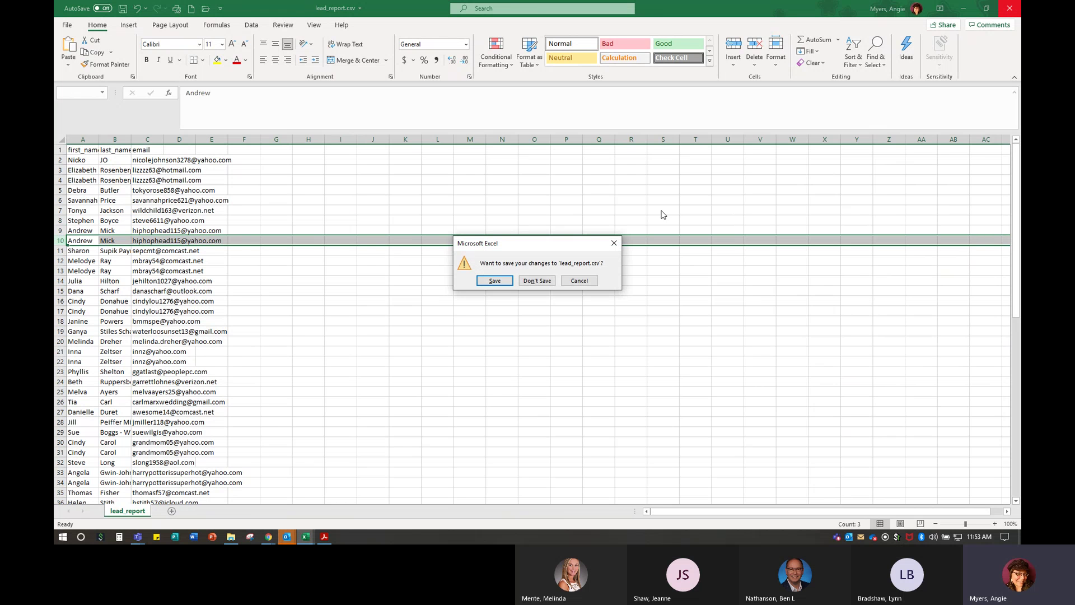
{"action": "left_click", "coordinate": [536, 280]}
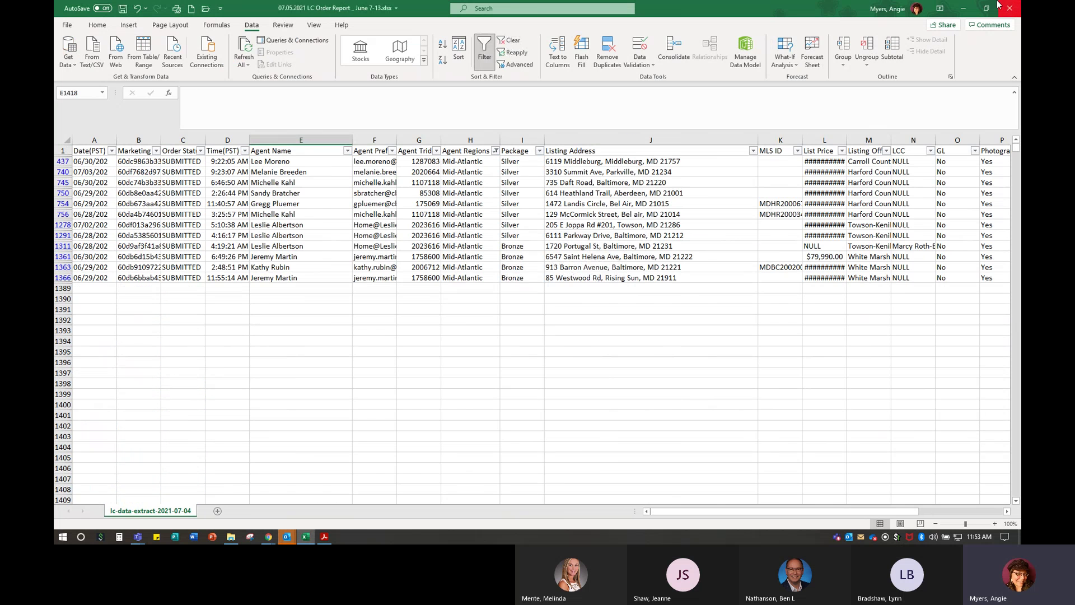
{"action": "left_click", "coordinate": [961, 9]}
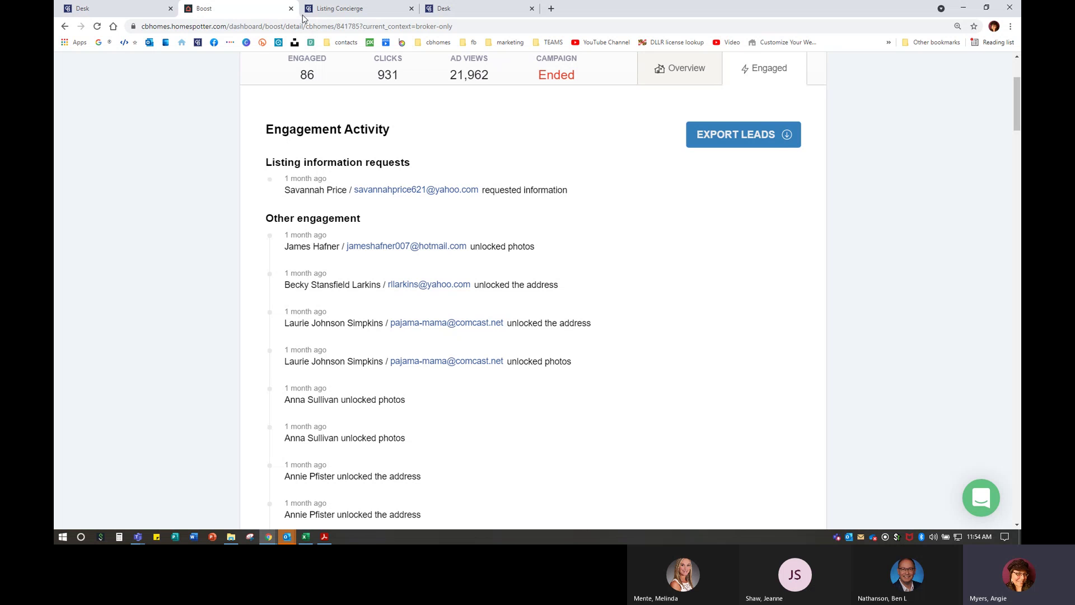
{"action": "left_click", "coordinate": [65, 28]}
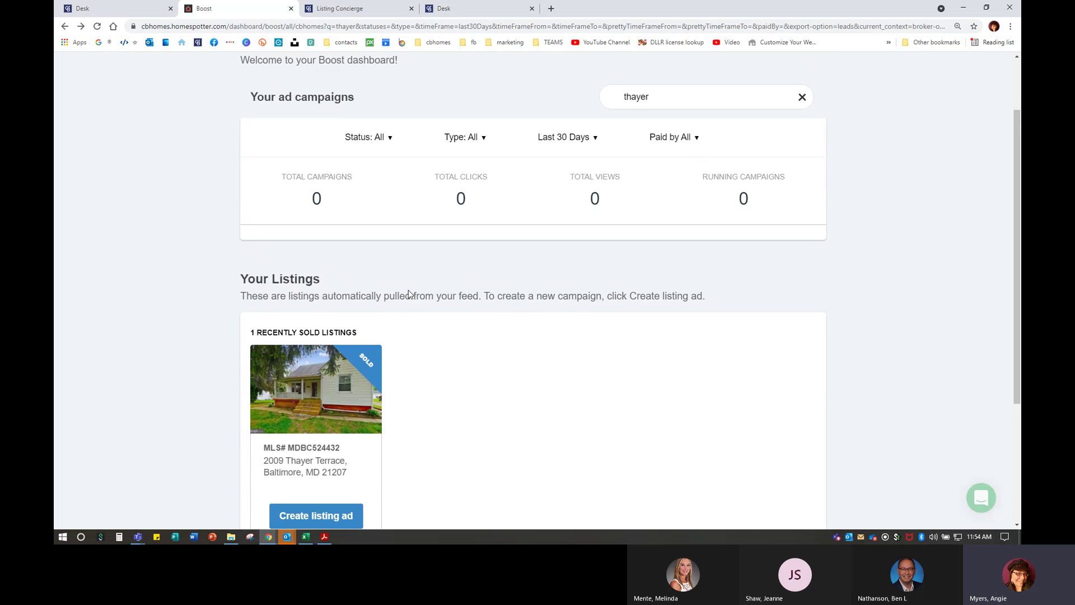
{"action": "left_click", "coordinate": [802, 178]}
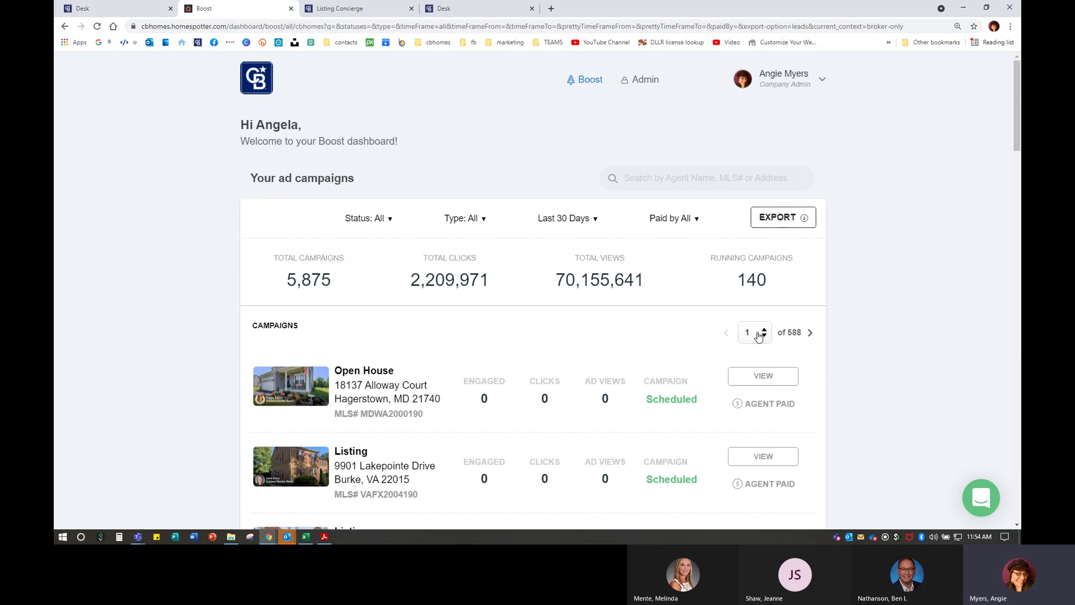
{"action": "scroll", "coordinate": [758, 335], "scroll_direction": "down", "scroll_amount": 4}
{"action": "scroll", "coordinate": [759, 290], "scroll_direction": "down", "scroll_amount": 3}
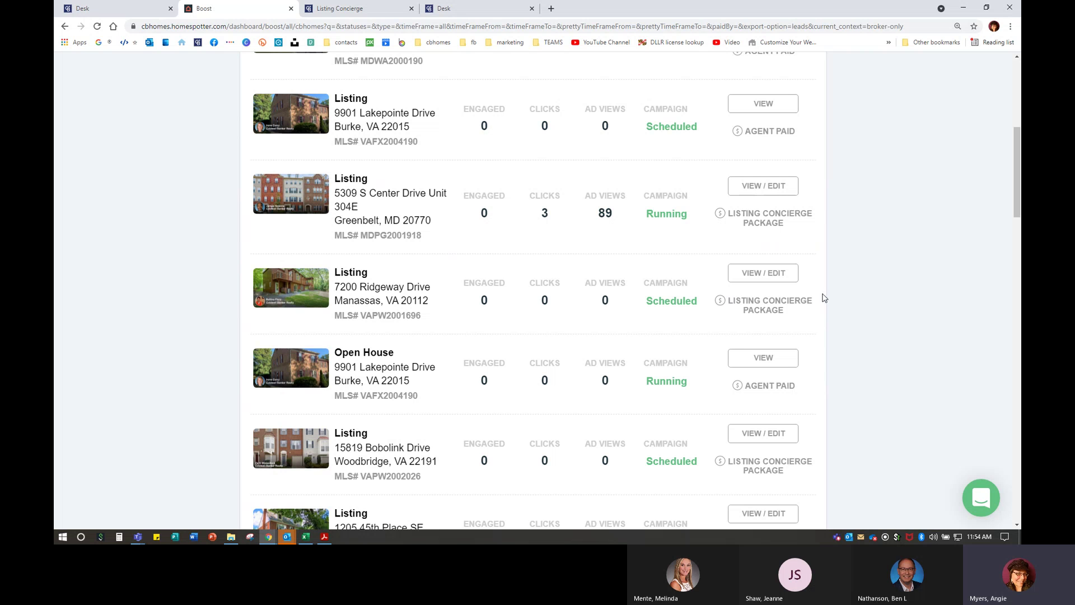
{"action": "left_click", "coordinate": [770, 279]}
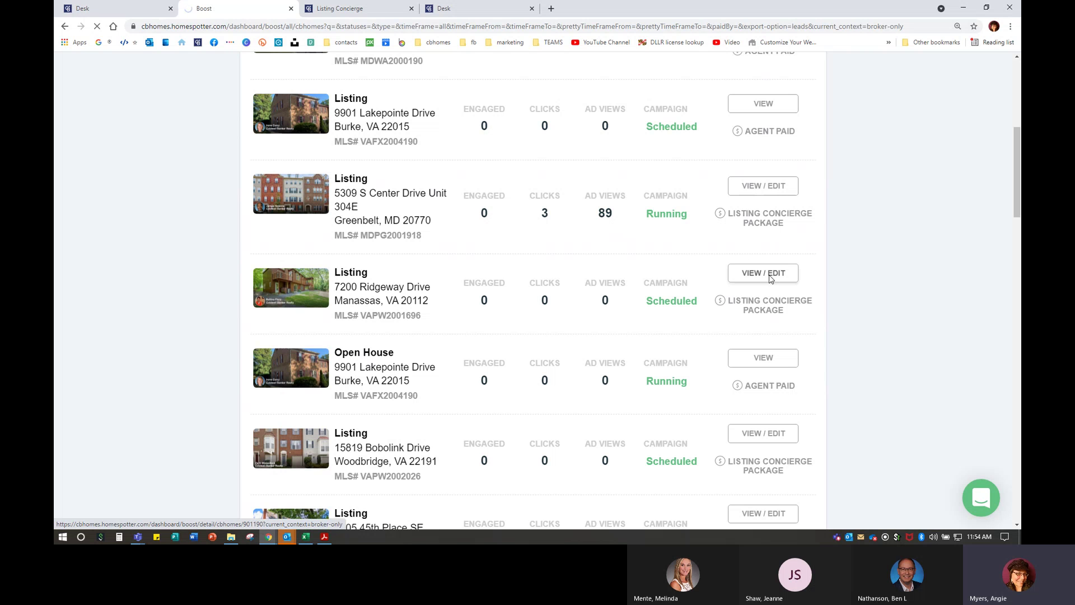
{"action": "scroll", "coordinate": [765, 301], "scroll_direction": "down", "scroll_amount": 3}
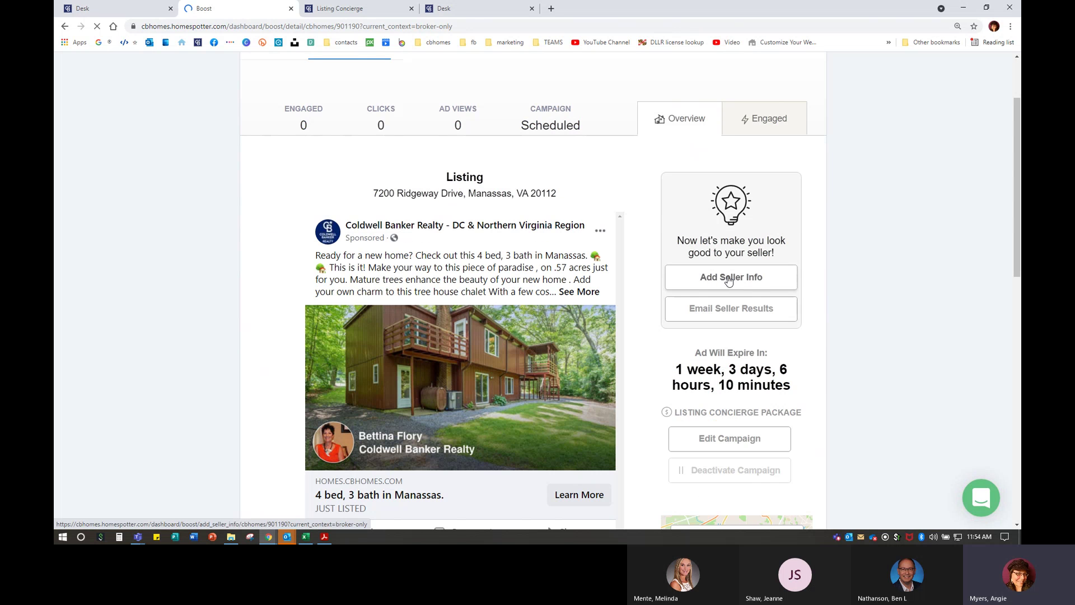
{"action": "left_click", "coordinate": [728, 279]}
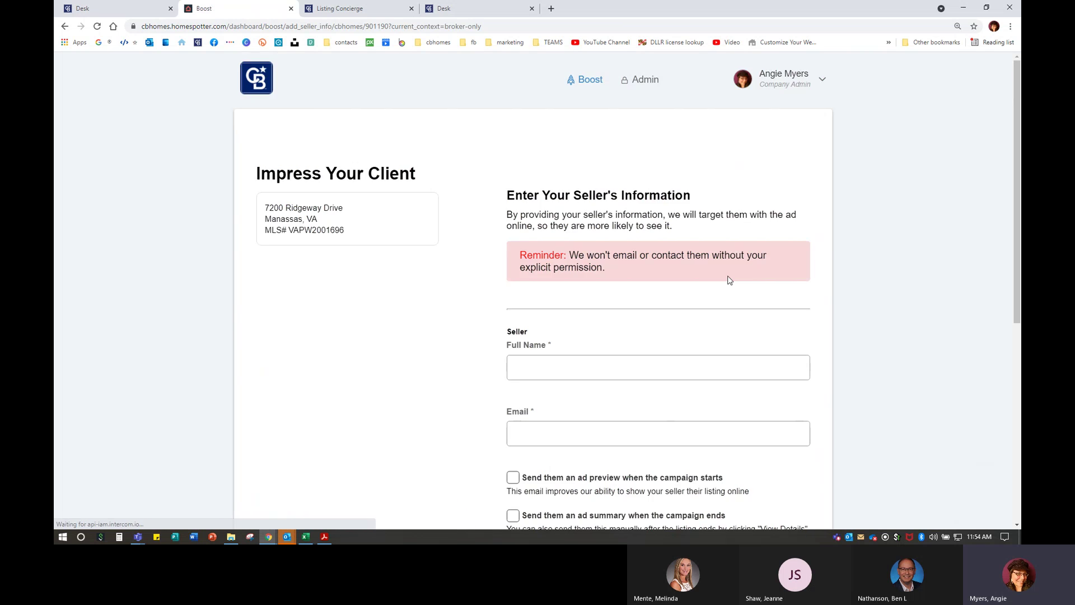
{"action": "scroll", "coordinate": [725, 285], "scroll_direction": "down", "scroll_amount": 2}
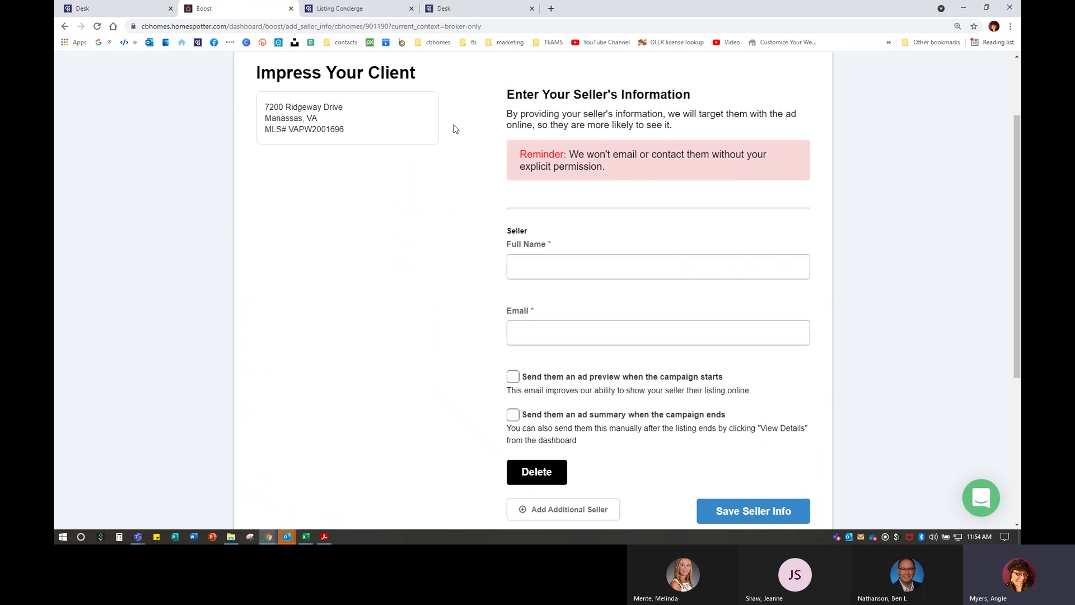
{"action": "left_click", "coordinate": [585, 257]}
{"action": "left_click", "coordinate": [550, 333]}
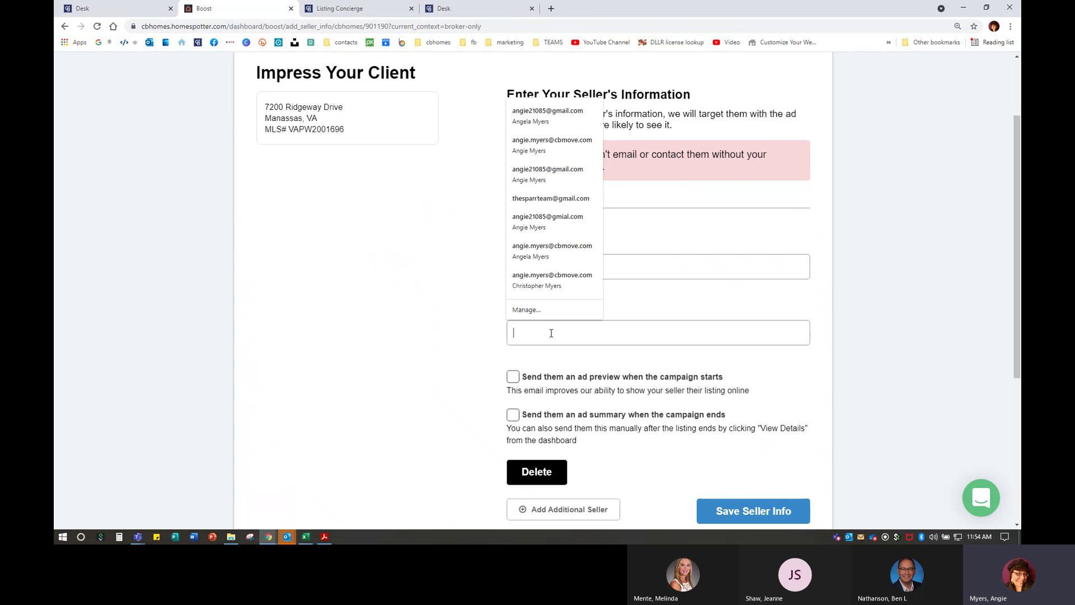
{"action": "scroll", "coordinate": [550, 330], "scroll_direction": "down", "scroll_amount": 2}
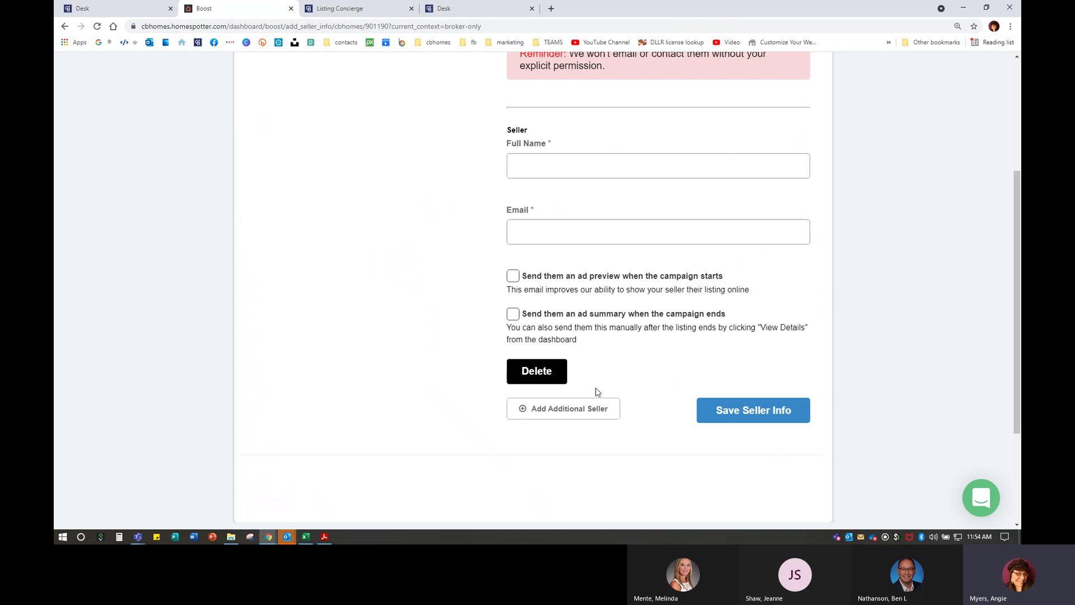
{"action": "left_click", "coordinate": [549, 406]}
{"action": "scroll", "coordinate": [548, 405], "scroll_direction": "down", "scroll_amount": 7}
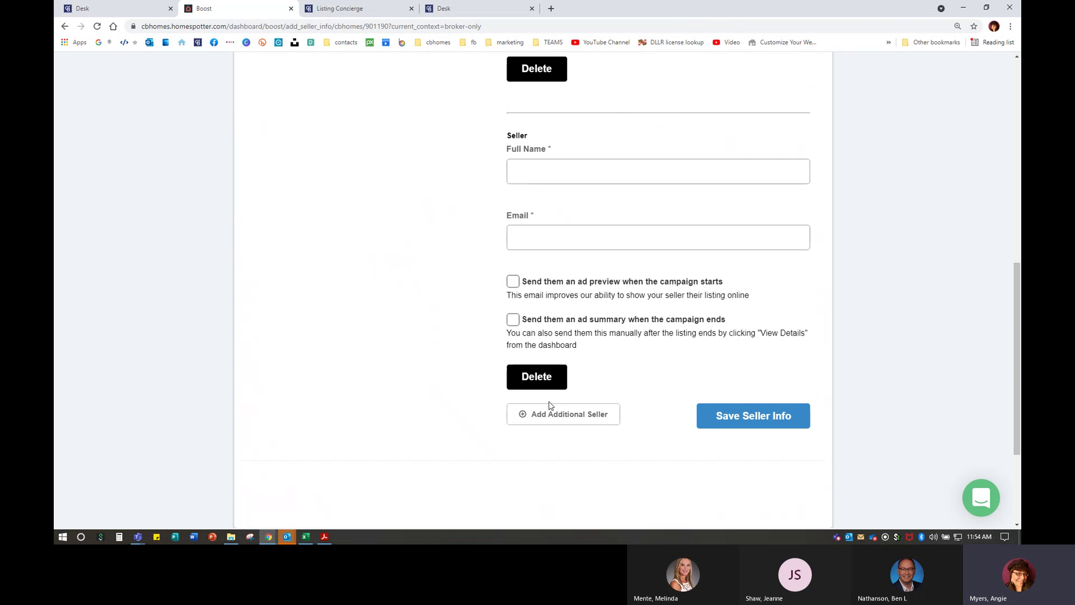
{"action": "left_click", "coordinate": [566, 316]}
{"action": "scroll", "coordinate": [571, 324], "scroll_direction": "down", "scroll_amount": 1}
{"action": "scroll", "coordinate": [619, 468], "scroll_direction": "down", "scroll_amount": 3}
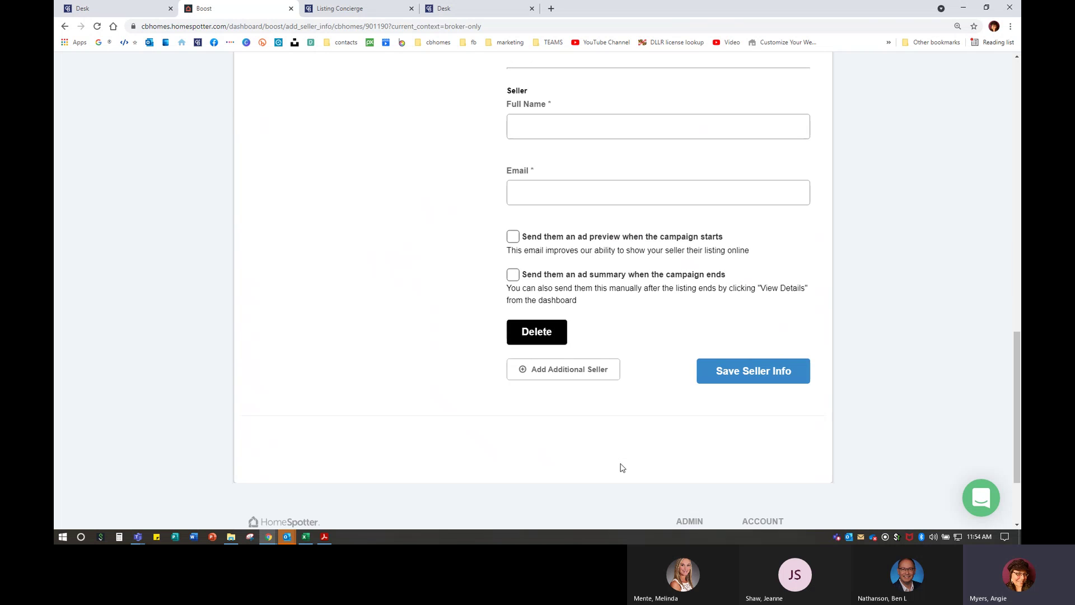
{"action": "scroll", "coordinate": [619, 468], "scroll_direction": "up", "scroll_amount": 20}
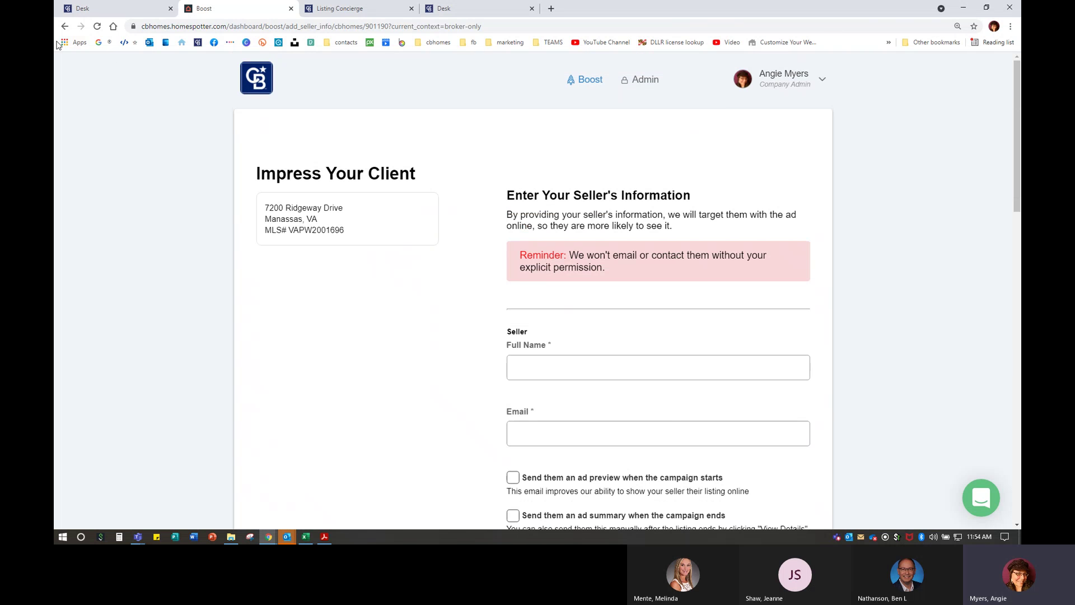
{"action": "left_click", "coordinate": [64, 26]}
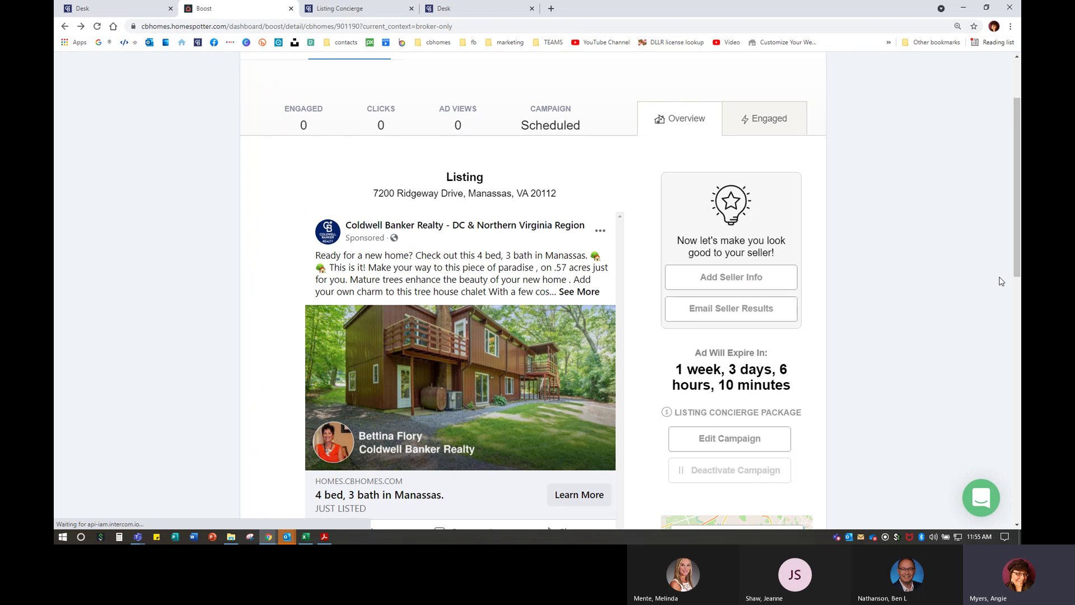
- Start editing the live campaign's text and image, reviewing ad types but keeping New listing
{"action": "scroll", "coordinate": [857, 305], "scroll_direction": "down", "scroll_amount": 1}
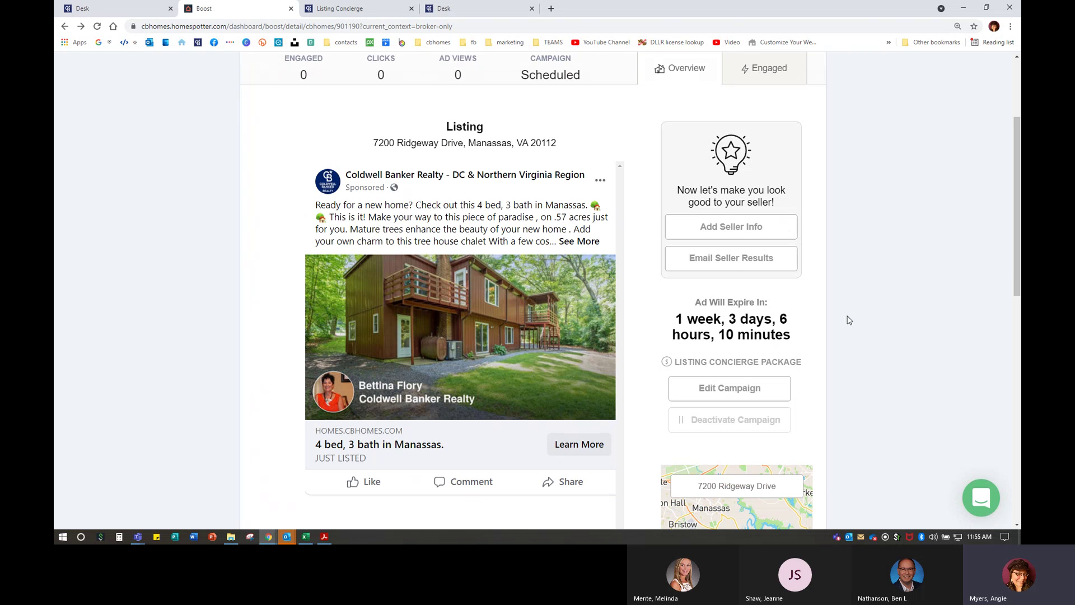
{"action": "left_click", "coordinate": [721, 399]}
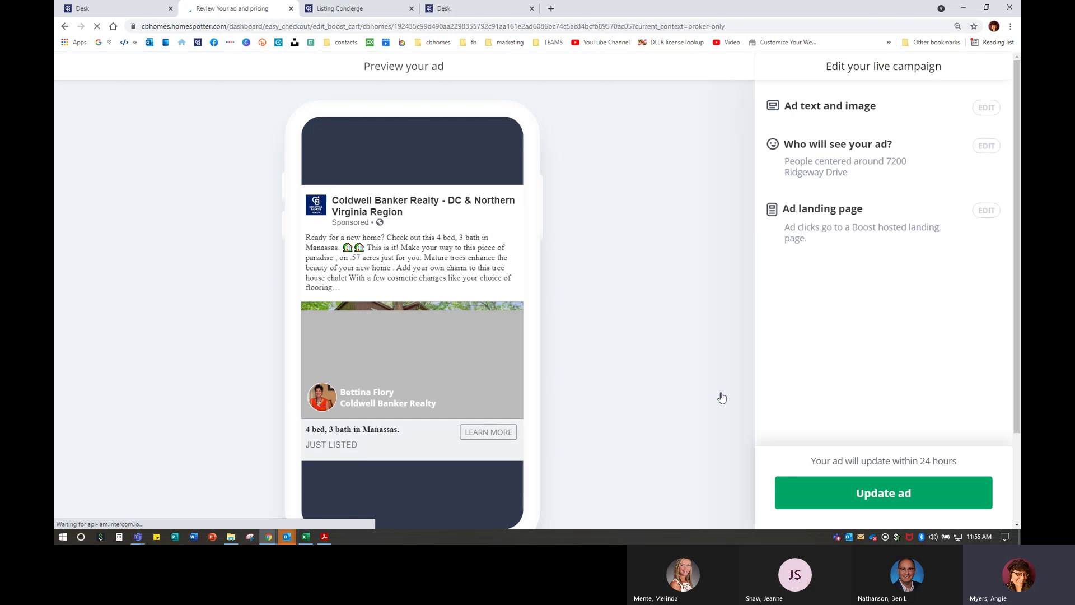
{"action": "left_click", "coordinate": [987, 107]}
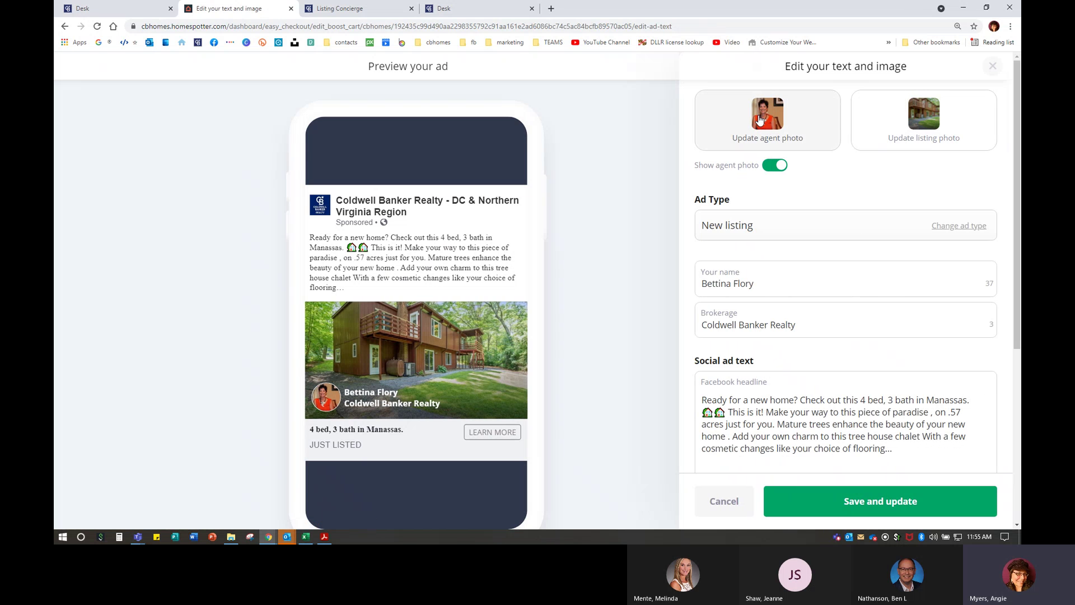
{"action": "scroll", "coordinate": [731, 153], "scroll_direction": "down", "scroll_amount": 2}
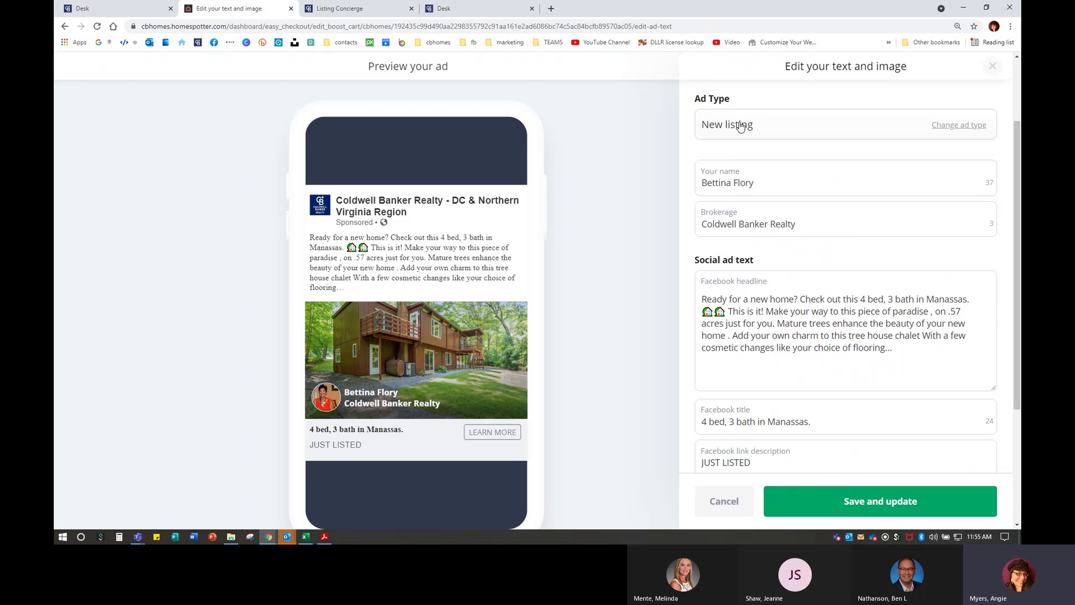
{"action": "left_click", "coordinate": [977, 127]}
{"action": "left_click", "coordinate": [972, 136]}
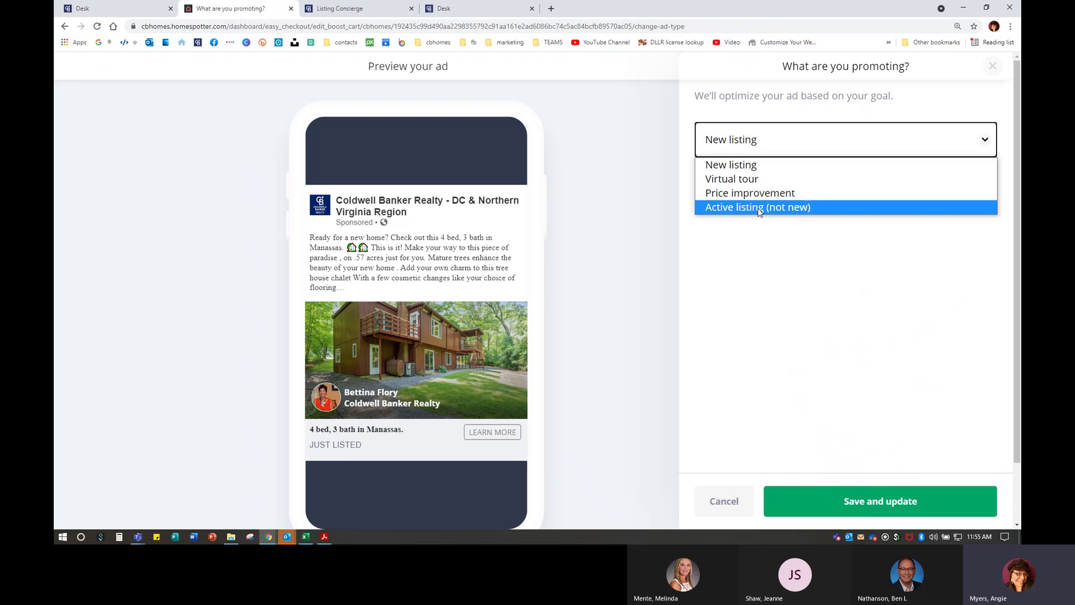
{"action": "left_click", "coordinate": [731, 503]}
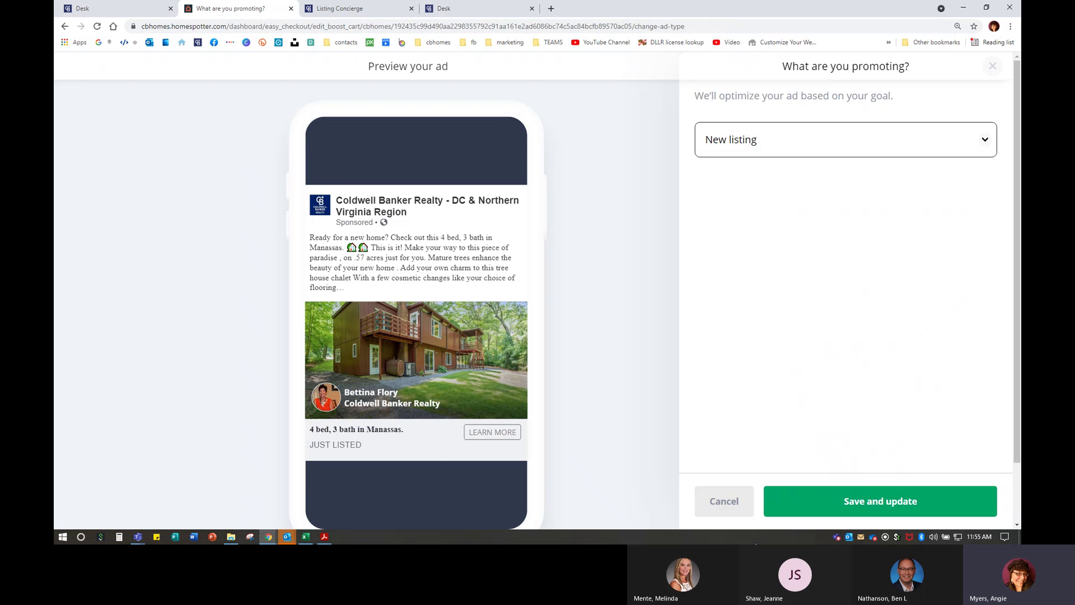
{"action": "left_click", "coordinate": [716, 507]}
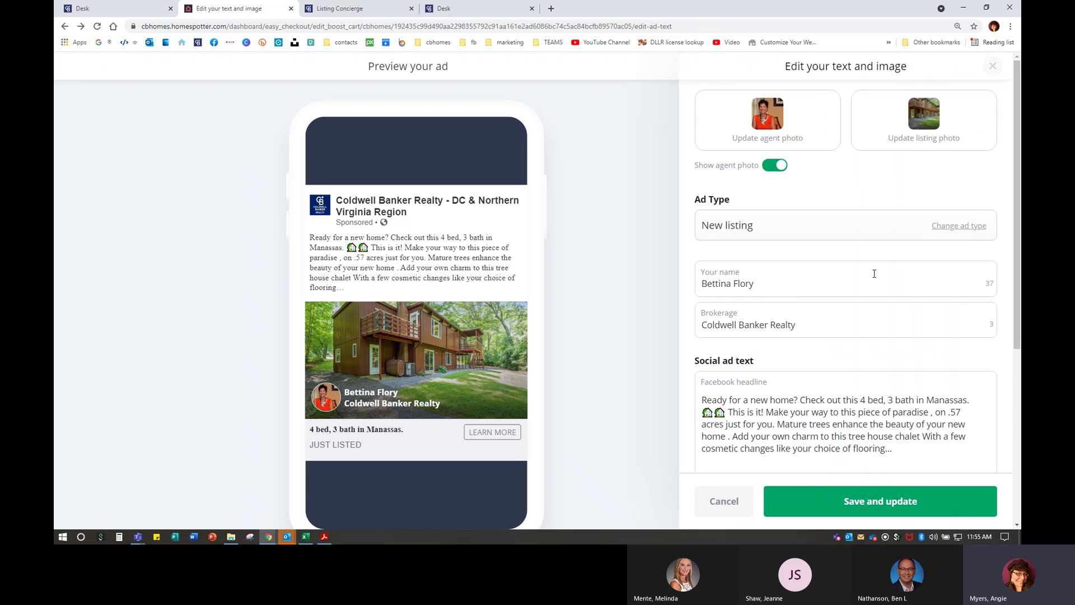
- Scroll through the ad text editor and cancel it without saving
{"action": "scroll", "coordinate": [782, 174], "scroll_direction": "down", "scroll_amount": 3}
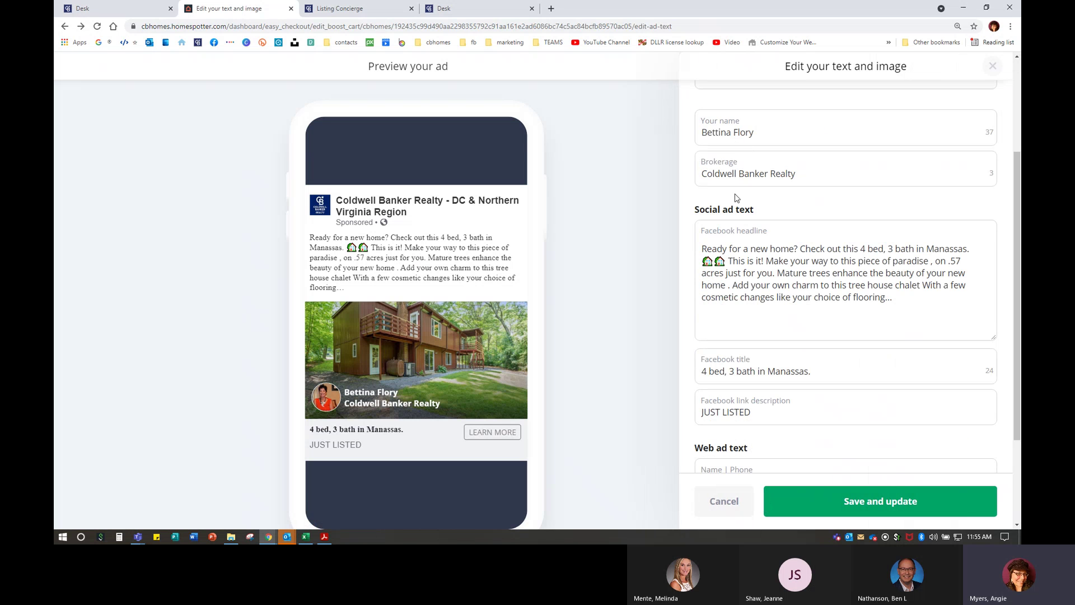
{"action": "scroll", "coordinate": [737, 197], "scroll_direction": "down", "scroll_amount": 2}
{"action": "scroll", "coordinate": [716, 160], "scroll_direction": "down", "scroll_amount": 1}
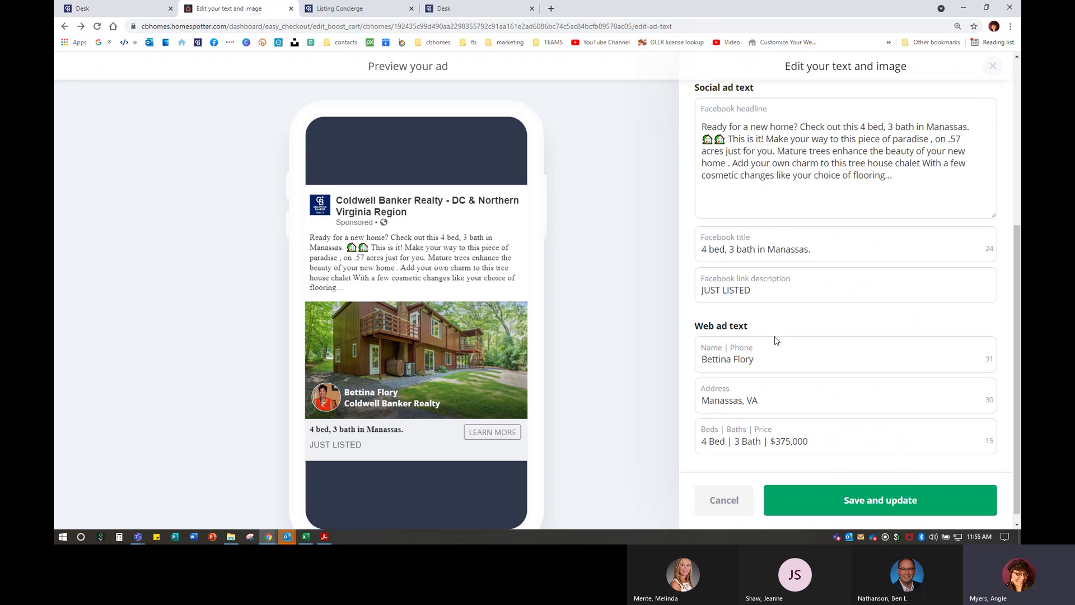
{"action": "left_click", "coordinate": [732, 494]}
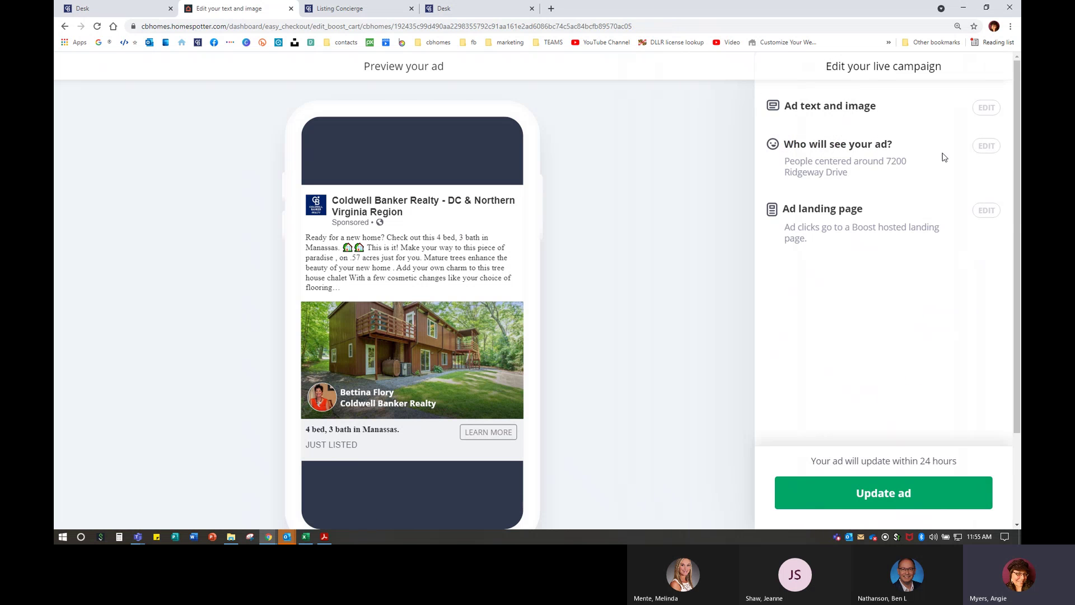
{"action": "left_click", "coordinate": [986, 146]}
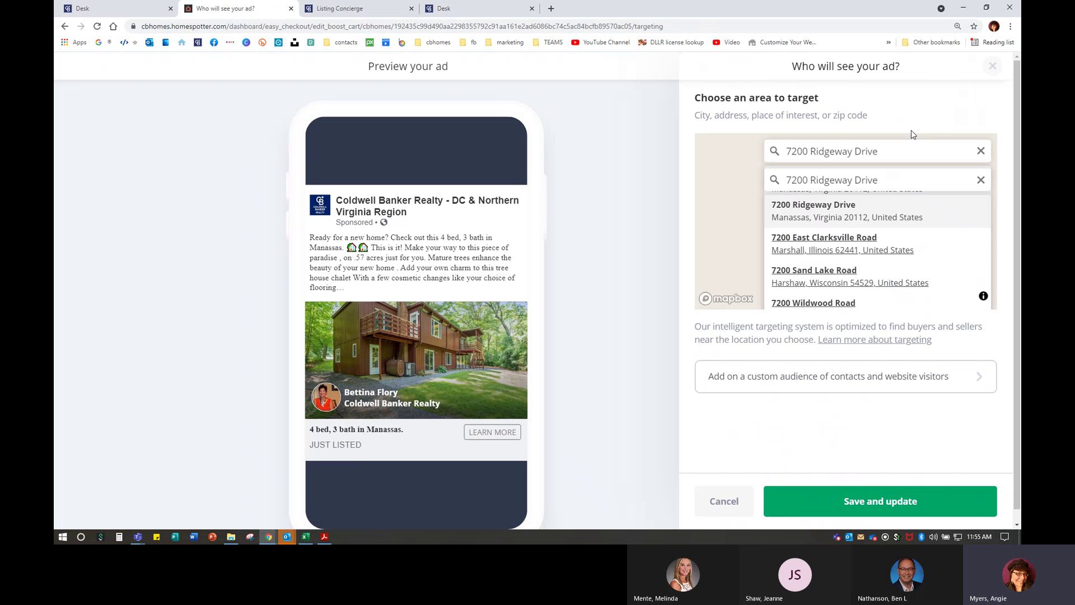
{"action": "left_click", "coordinate": [811, 376]}
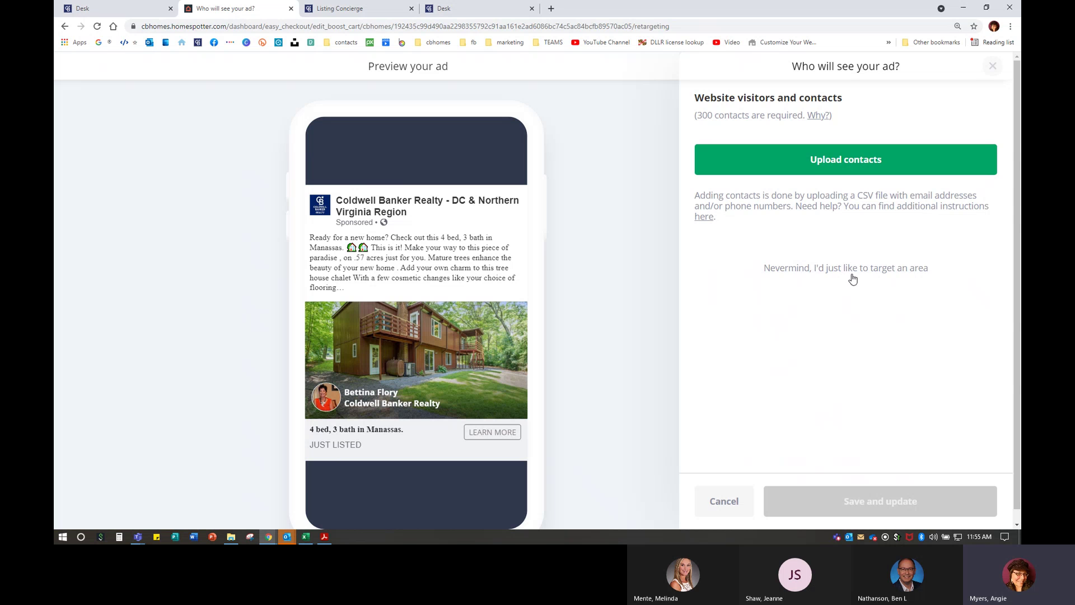
{"action": "left_click", "coordinate": [730, 516]}
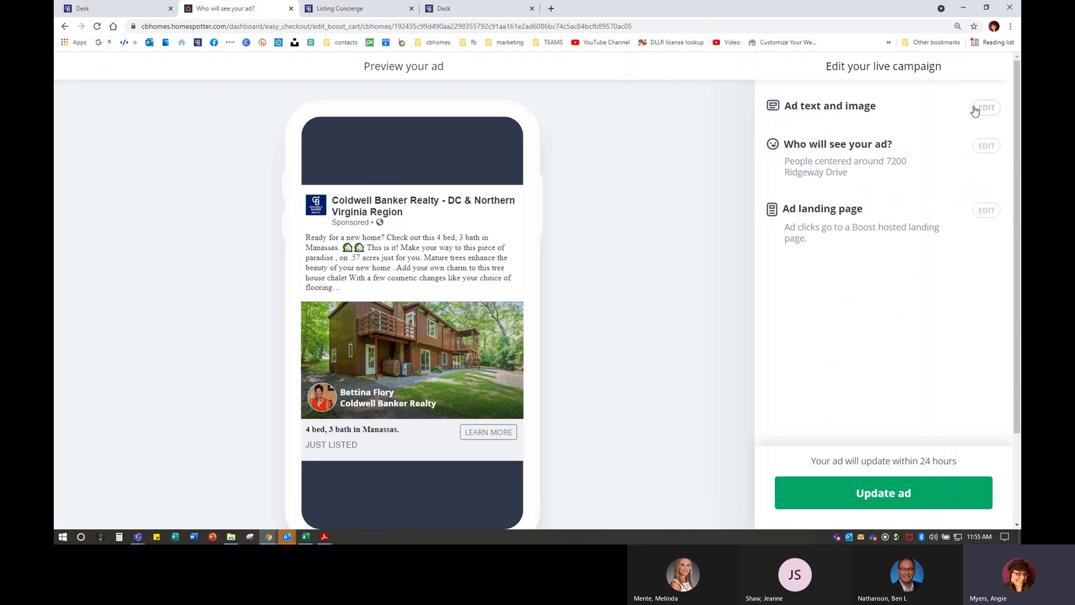
{"action": "left_click", "coordinate": [986, 211]}
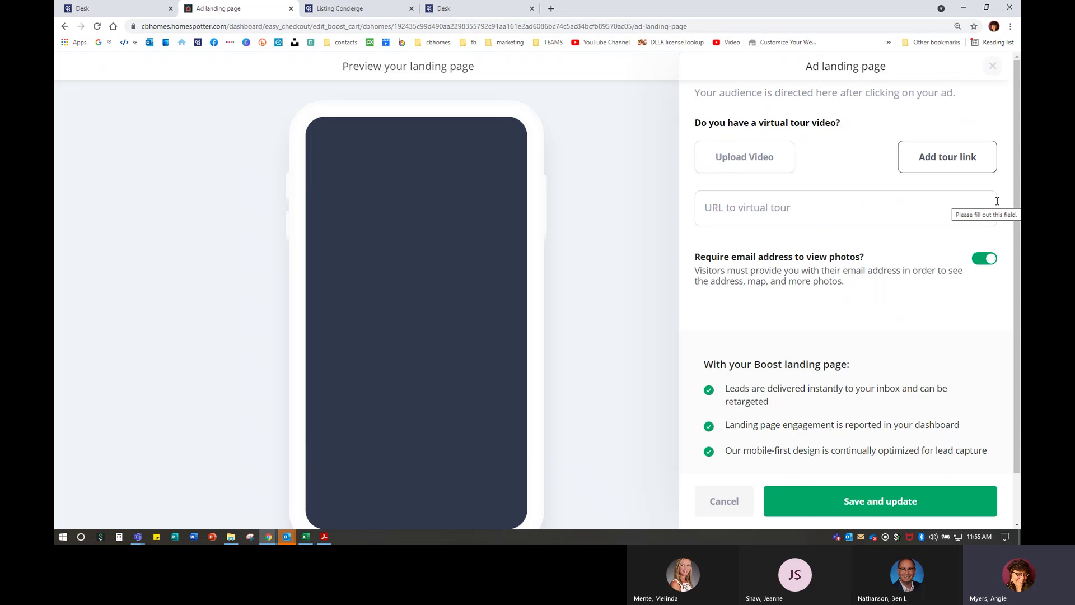
{"action": "left_click", "coordinate": [745, 214]}
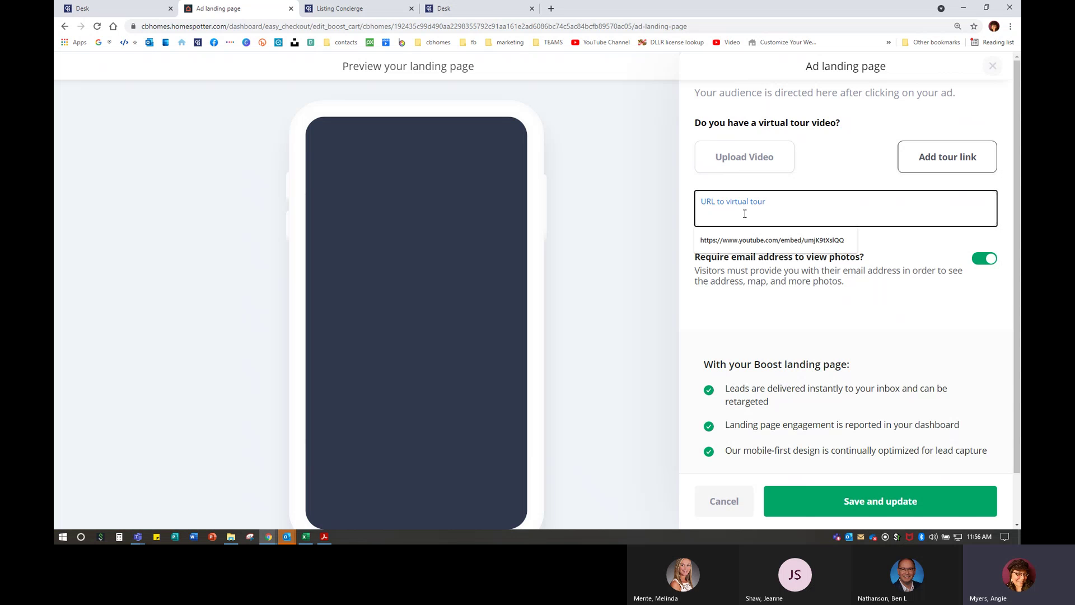
{"action": "left_click", "coordinate": [823, 177]}
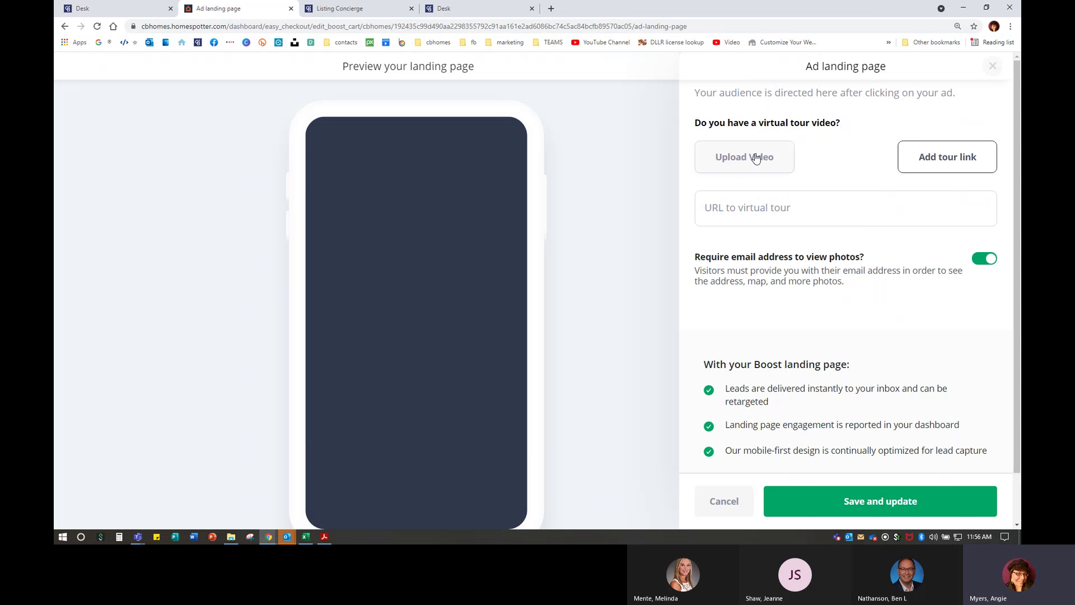
{"action": "scroll", "coordinate": [792, 351], "scroll_direction": "down", "scroll_amount": 1}
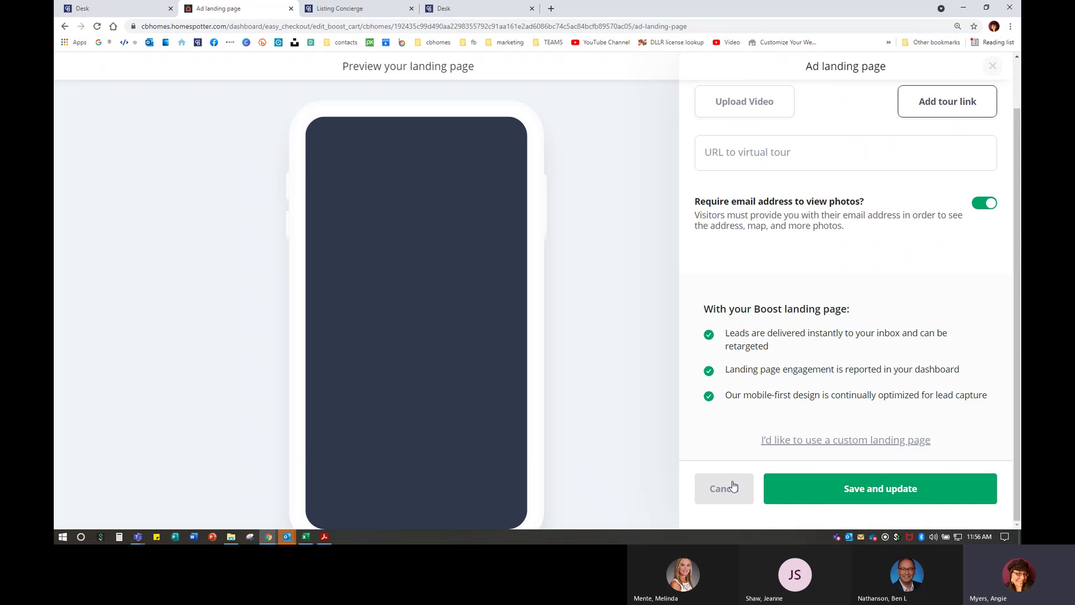
{"action": "left_click", "coordinate": [985, 67]}
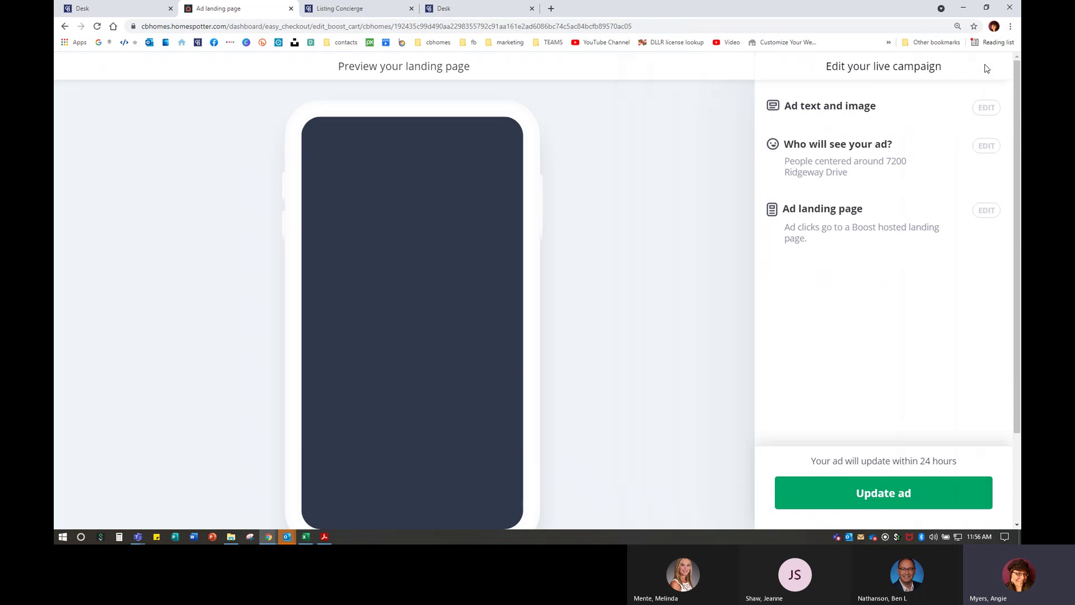
{"action": "left_click", "coordinate": [65, 26]}
- Leave the ad editor, close Boost, and relaunch it from Desk under the Internet Sales Mid-Atlantic role
{"action": "left_click", "coordinate": [65, 32]}
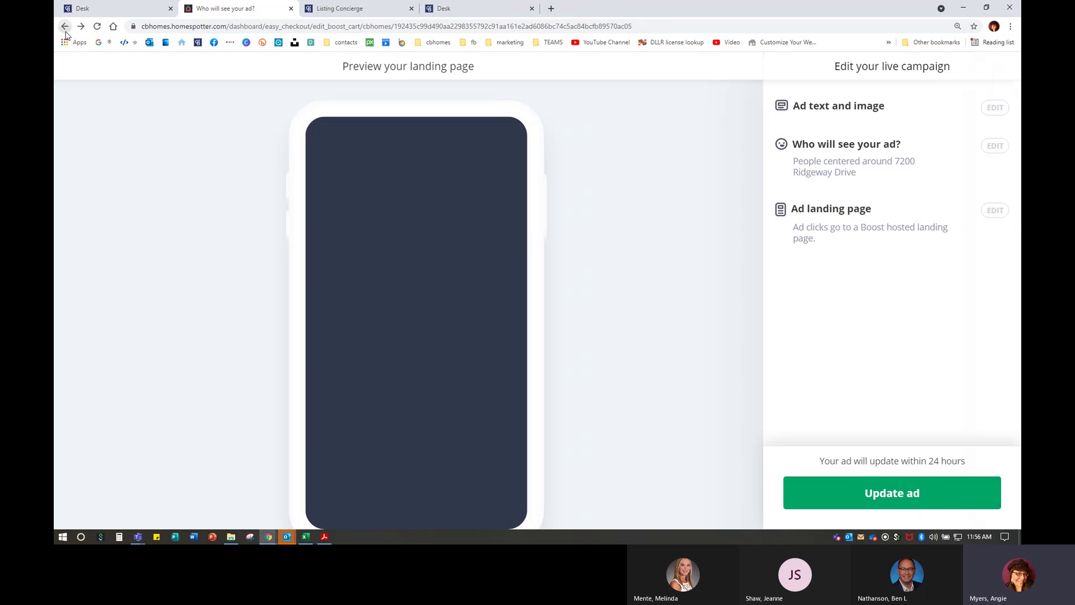
{"action": "left_click", "coordinate": [65, 32]}
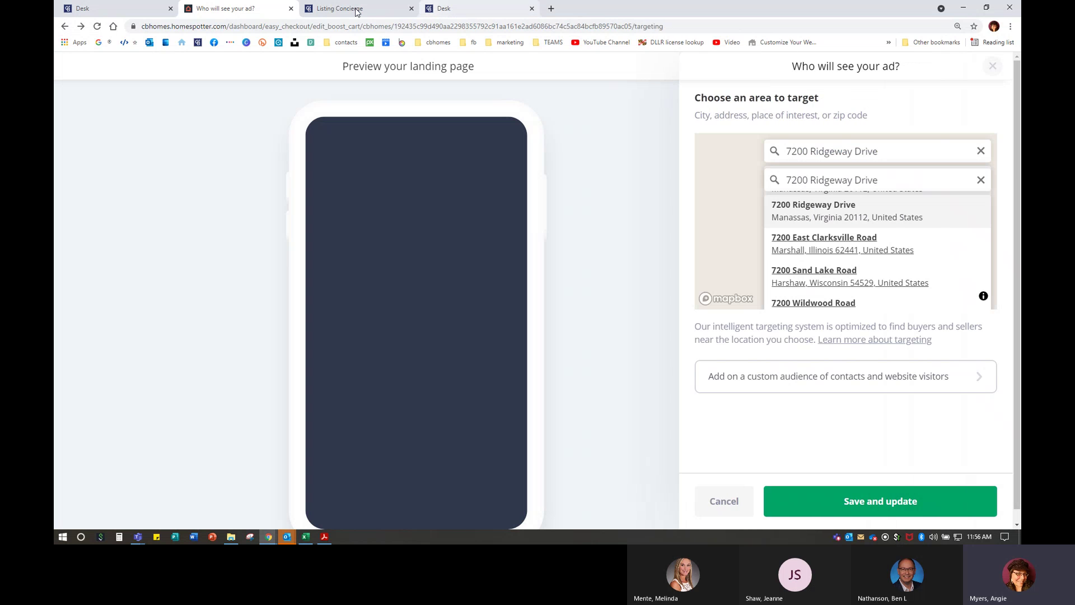
{"action": "left_click", "coordinate": [290, 8]}
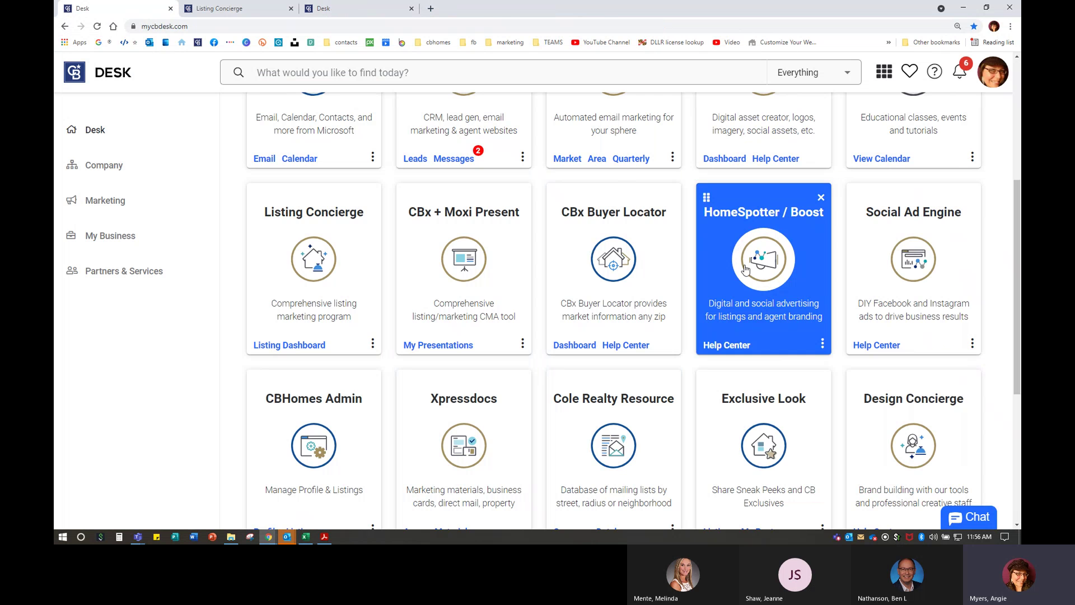
{"action": "left_click", "coordinate": [748, 267]}
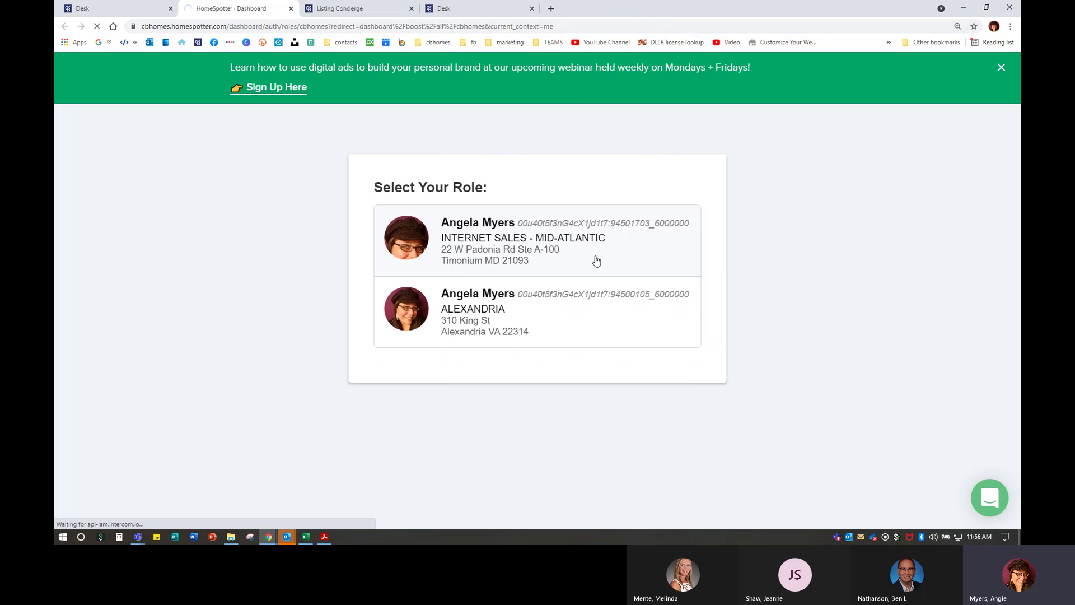
{"action": "left_click", "coordinate": [596, 261]}
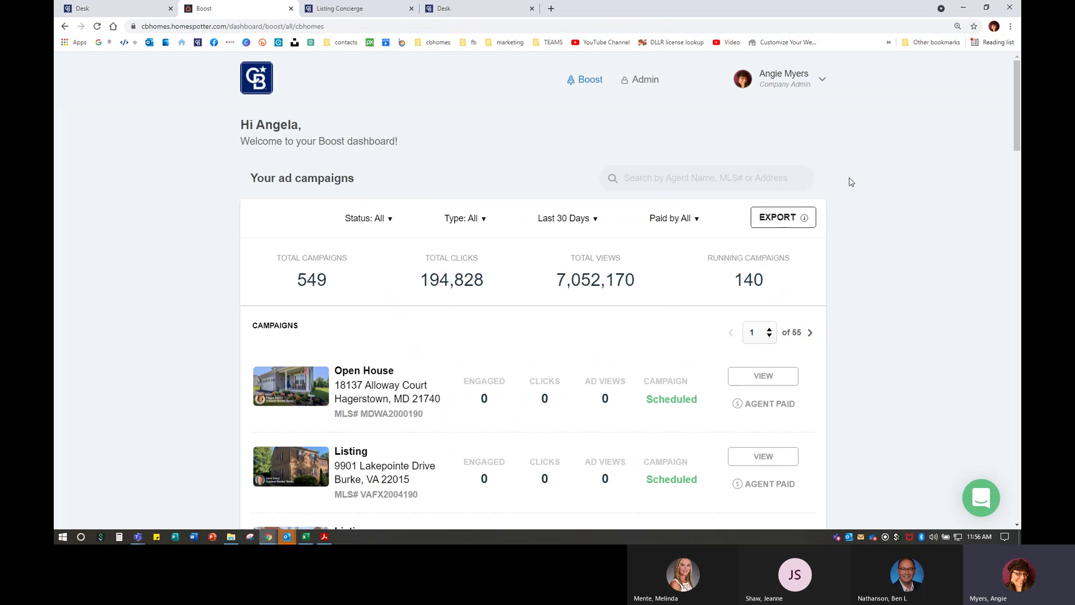
{"action": "left_click", "coordinate": [798, 85]}
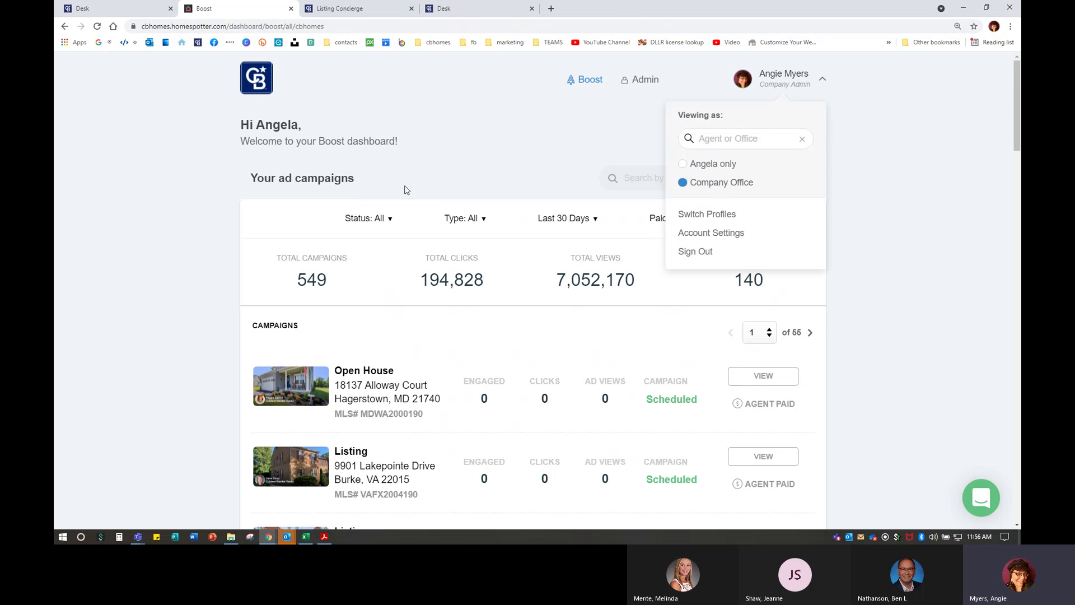
{"action": "left_click", "coordinate": [190, 207]}
{"action": "scroll", "coordinate": [190, 207], "scroll_direction": "down", "scroll_amount": 5}
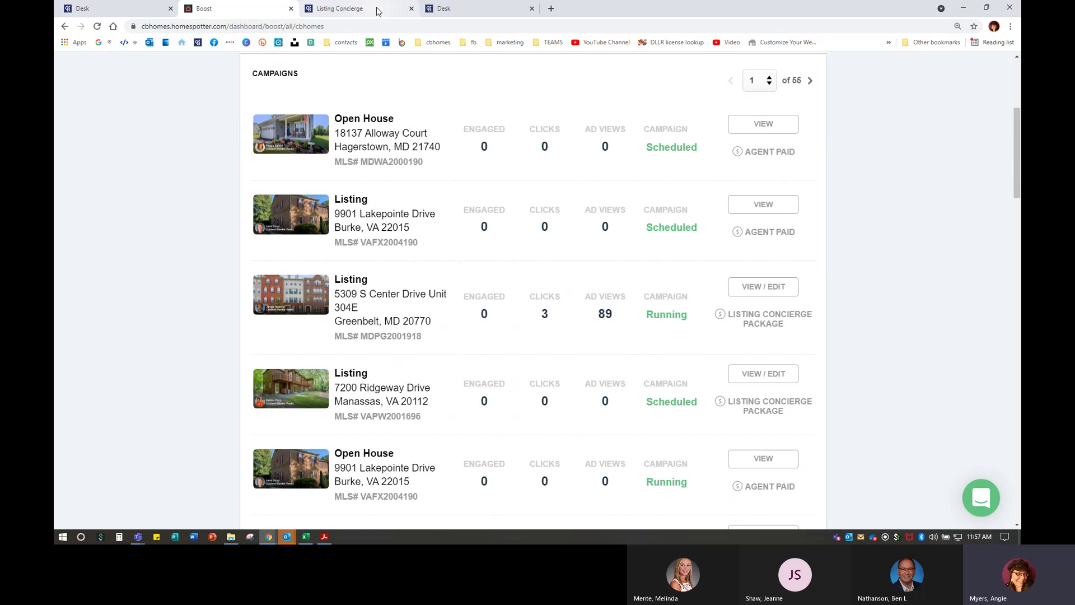
{"action": "left_click", "coordinate": [336, 8]}
- Review the order's recent activity log, then return to the order summary's Product Tracking statuses
{"action": "left_click", "coordinate": [162, 244]}
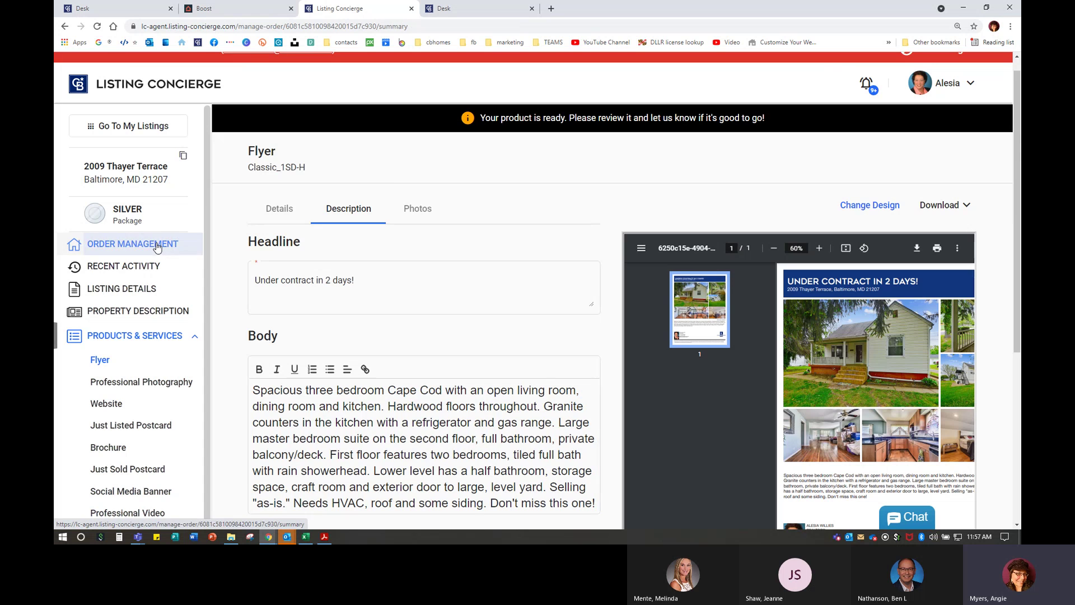
{"action": "left_click", "coordinate": [179, 267]}
{"action": "scroll", "coordinate": [652, 326], "scroll_direction": "down", "scroll_amount": 3}
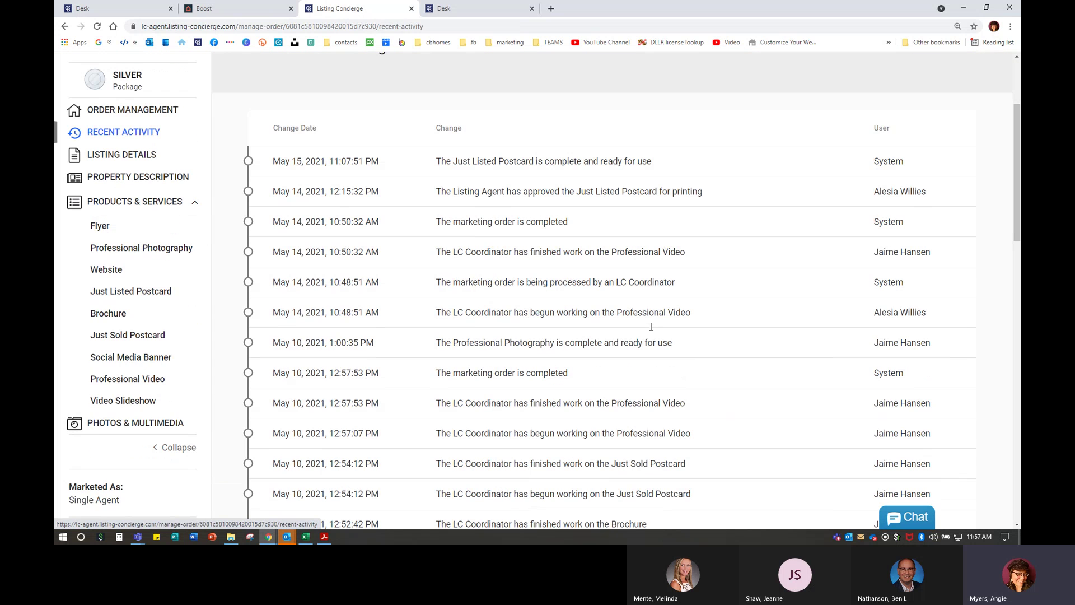
{"action": "scroll", "coordinate": [707, 317], "scroll_direction": "down", "scroll_amount": 2}
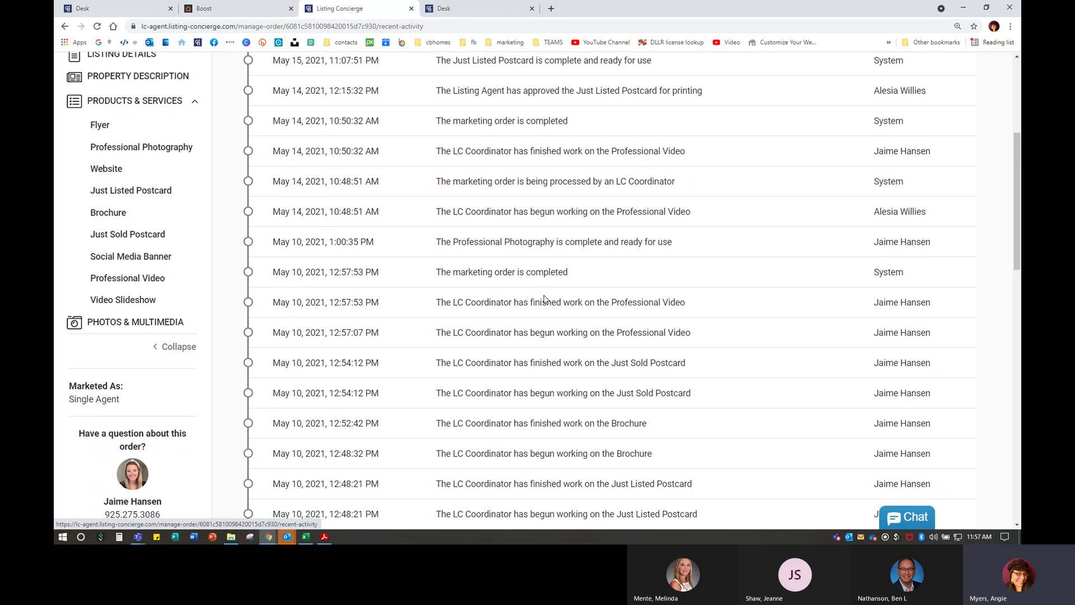
{"action": "scroll", "coordinate": [128, 268], "scroll_direction": "up", "scroll_amount": 3}
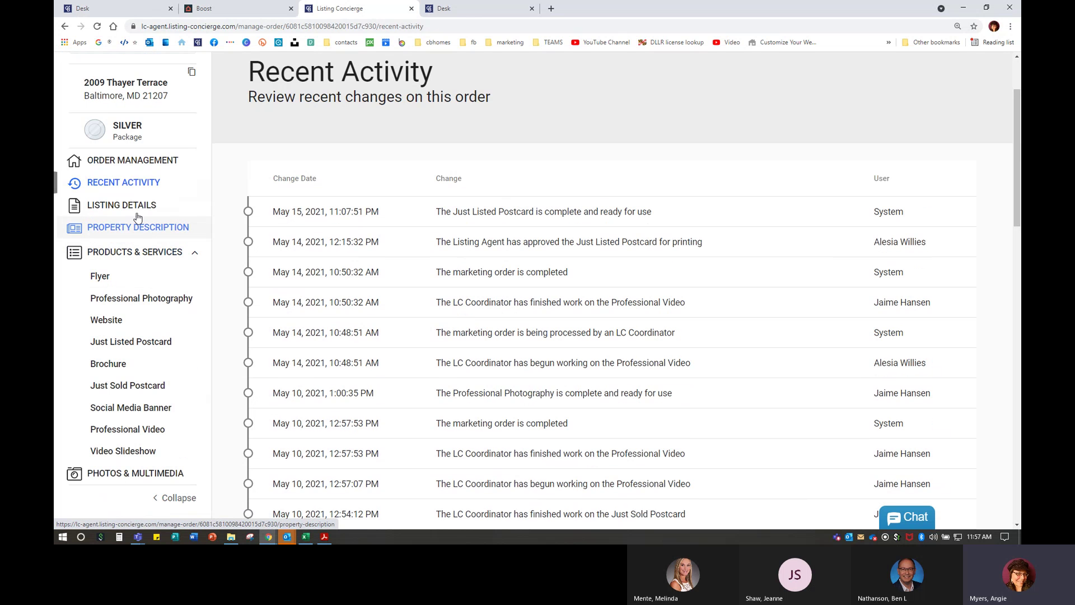
{"action": "left_click", "coordinate": [133, 161]}
{"action": "scroll", "coordinate": [855, 318], "scroll_direction": "down", "scroll_amount": 5}
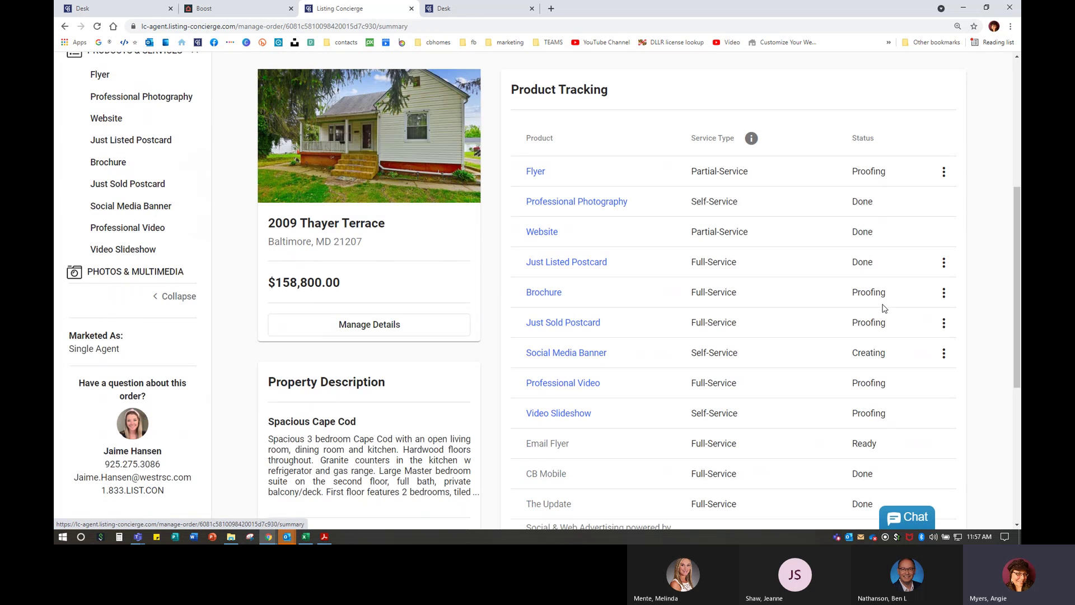
{"action": "left_click", "coordinate": [944, 161]}
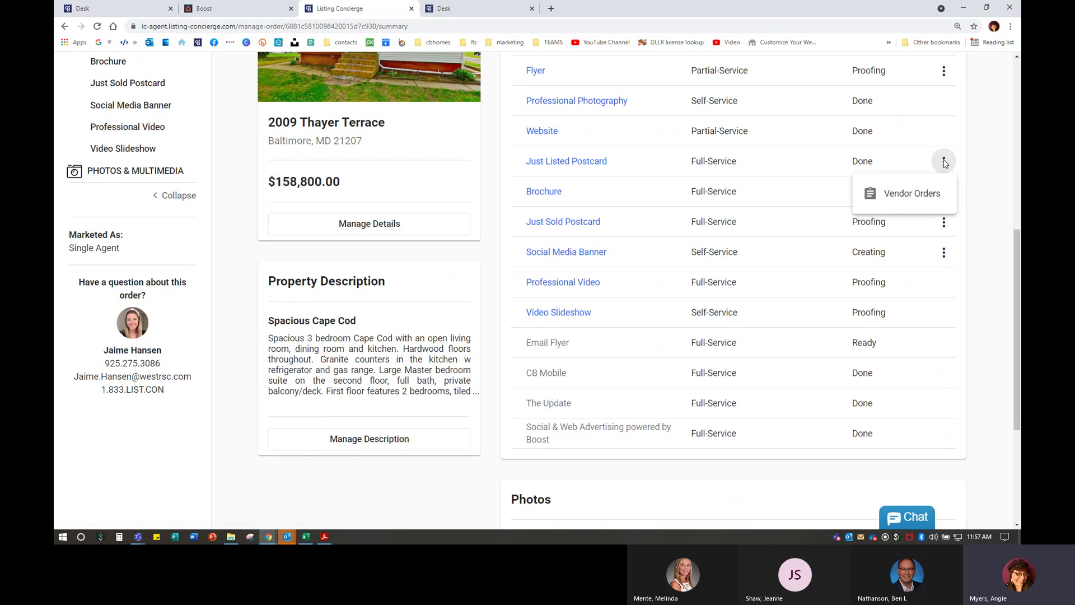
{"action": "left_click", "coordinate": [916, 197]}
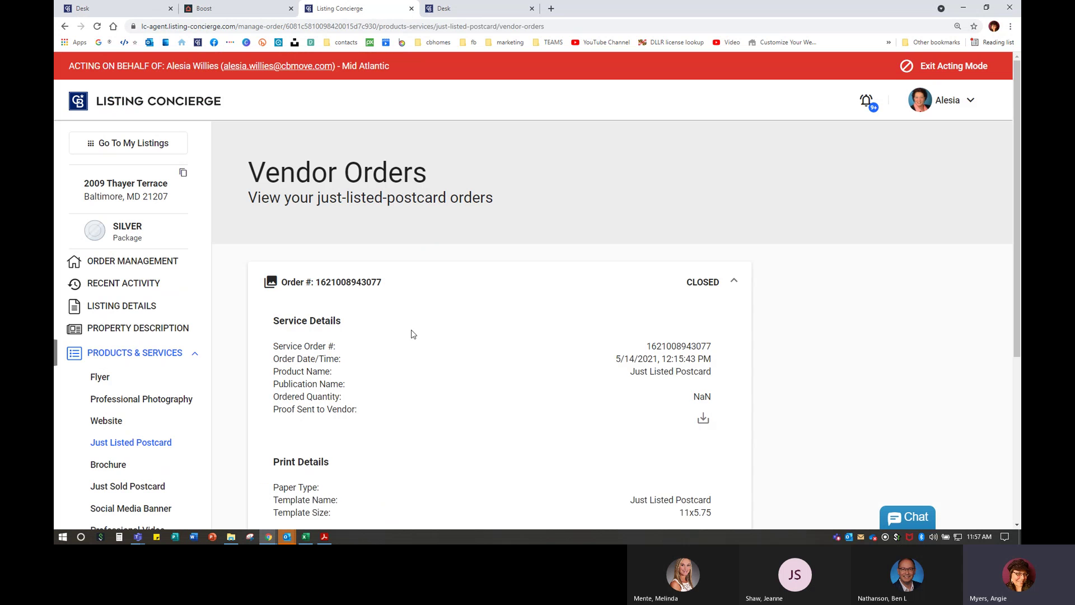
{"action": "scroll", "coordinate": [412, 333], "scroll_direction": "down", "scroll_amount": 4}
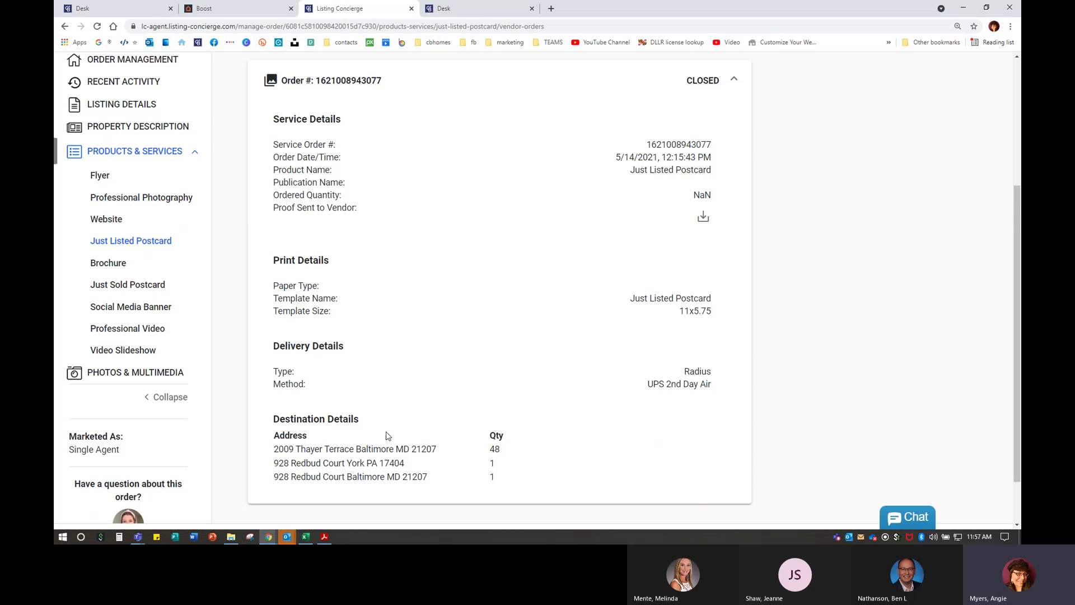
{"action": "scroll", "coordinate": [336, 442], "scroll_direction": "down", "scroll_amount": 2}
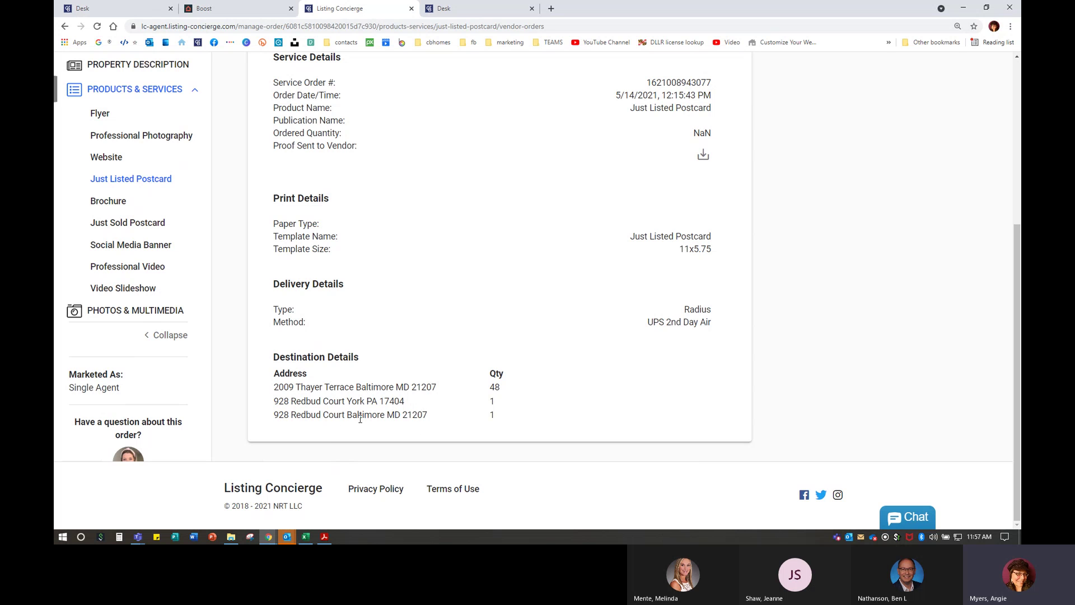
{"action": "scroll", "coordinate": [360, 419], "scroll_direction": "up", "scroll_amount": 1}
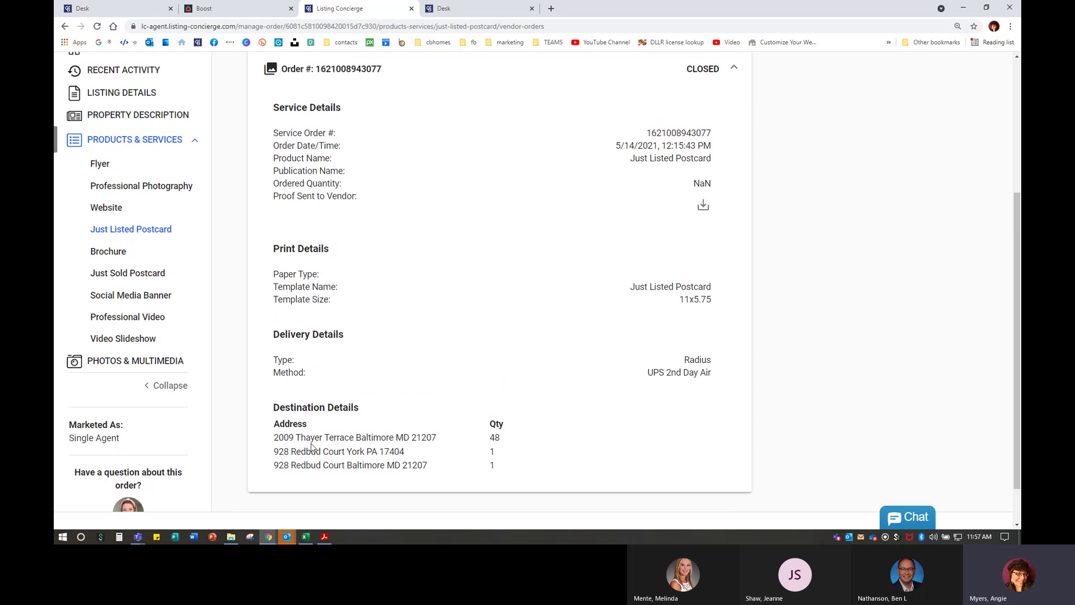
{"action": "left_click_drag", "start_coordinate": [275, 441], "coordinate": [514, 437]}
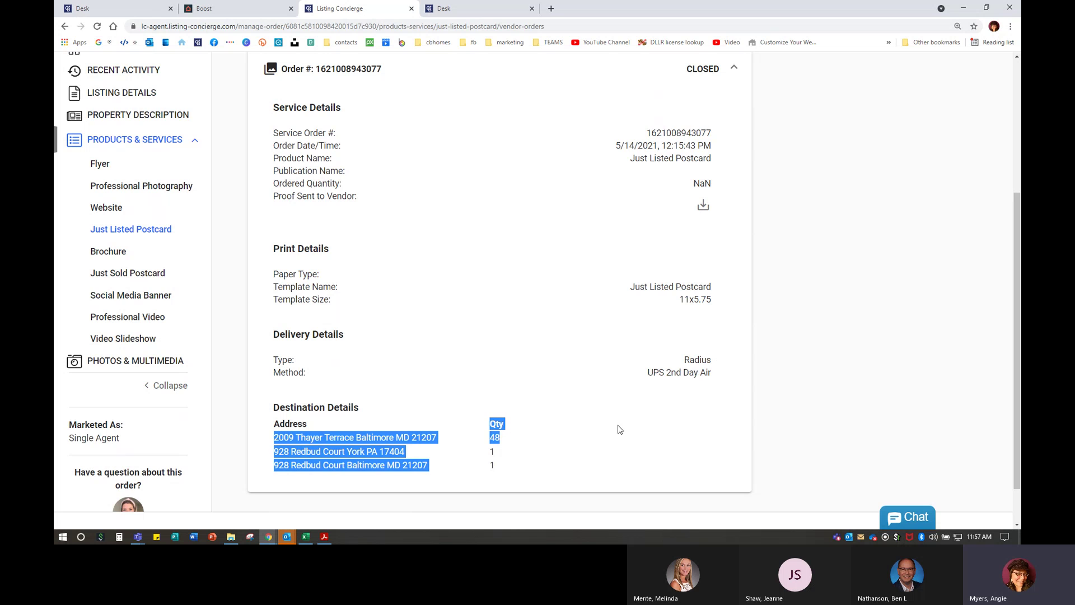
{"action": "left_click", "coordinate": [642, 425]}
{"action": "scroll", "coordinate": [642, 425], "scroll_direction": "up", "scroll_amount": 1}
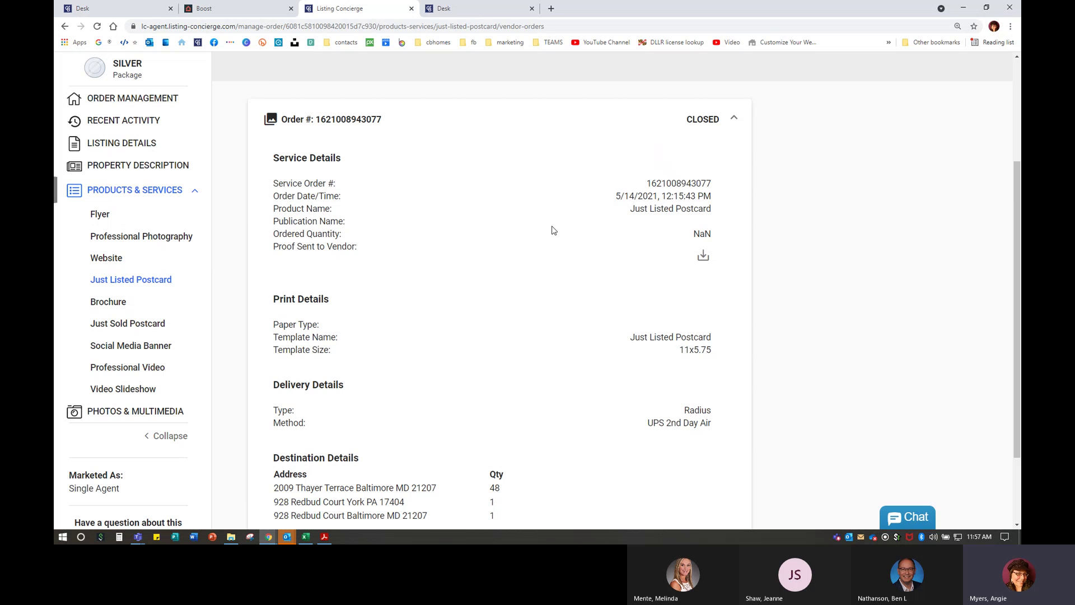
- Open the order's Listing Details and its Photos & Multimedia gallery
{"action": "left_click", "coordinate": [125, 143]}
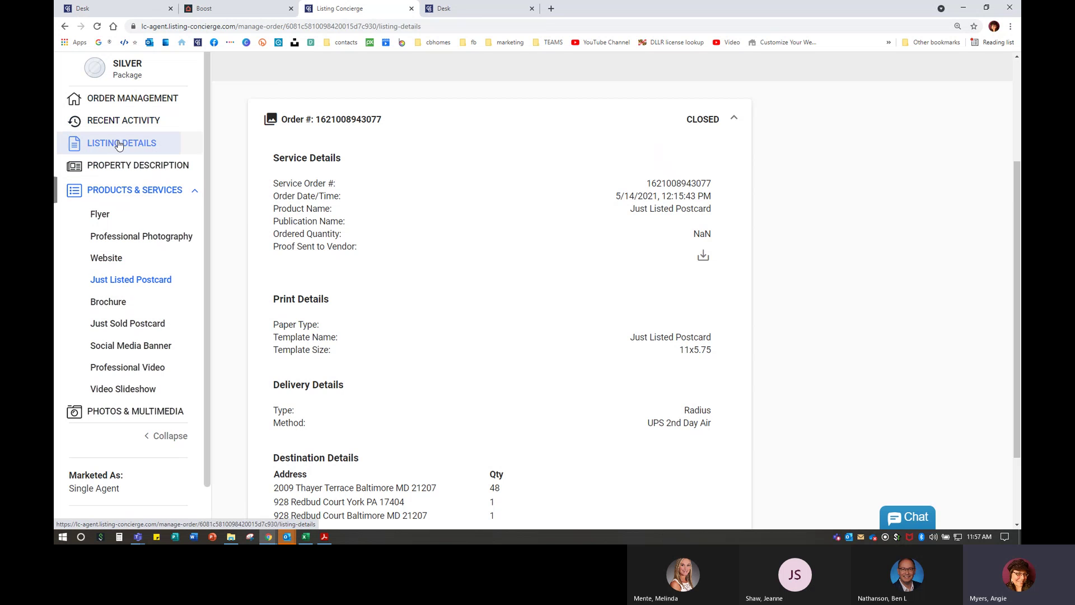
{"action": "left_click", "coordinate": [137, 412]}
{"action": "scroll", "coordinate": [889, 298], "scroll_direction": "down", "scroll_amount": 5}
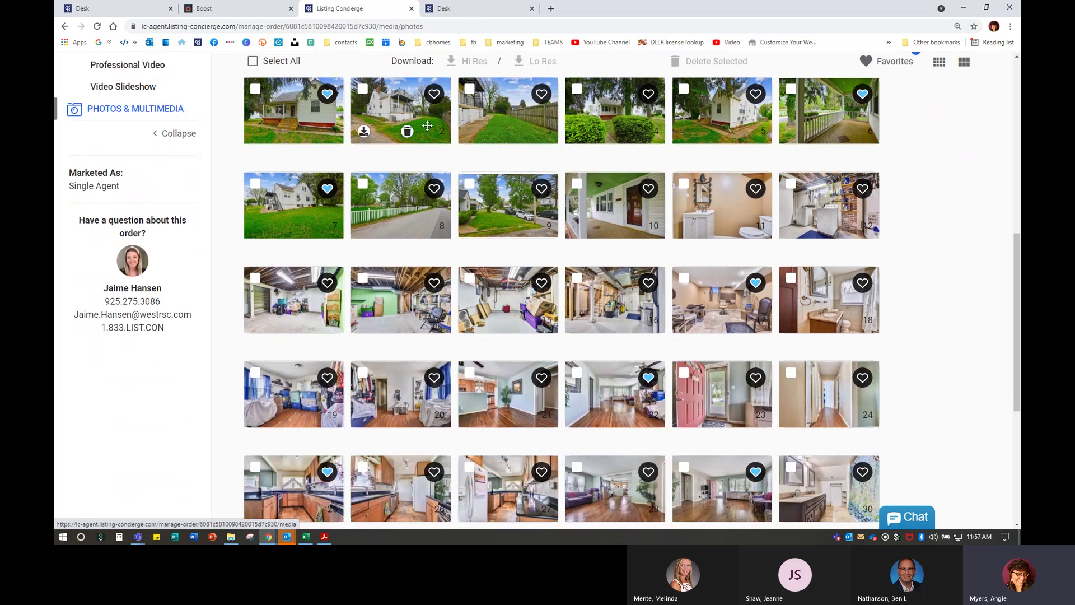
{"action": "mouse_move", "coordinate": [333, 108]}
{"action": "scroll", "coordinate": [333, 108], "scroll_direction": "up", "scroll_amount": 1}
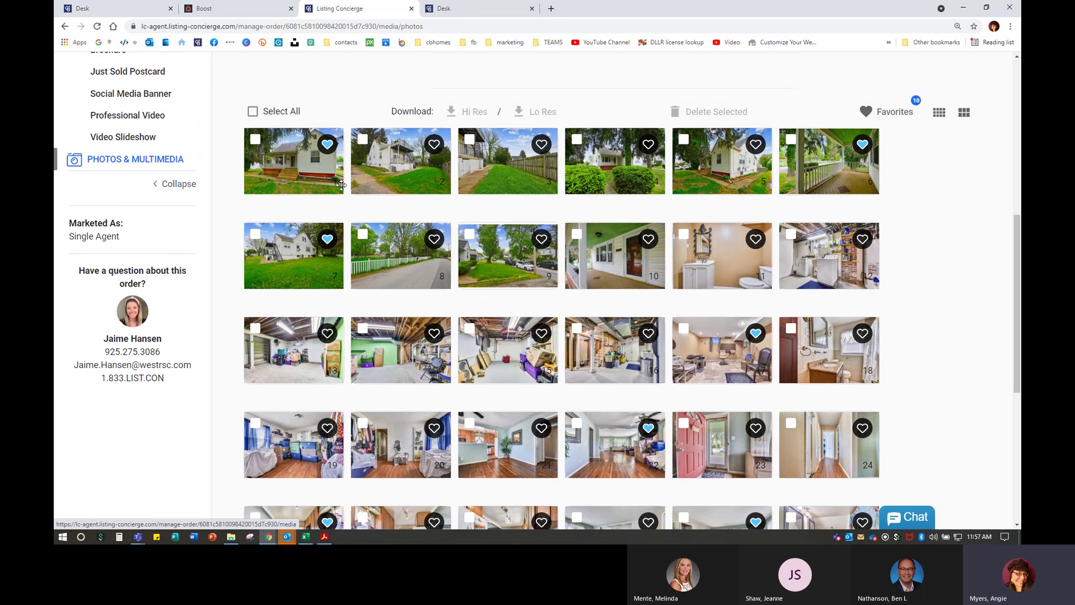
- Move the second photo to first position and select every photo in the gallery
{"action": "left_click_drag", "start_coordinate": [335, 163], "coordinate": [298, 156]}
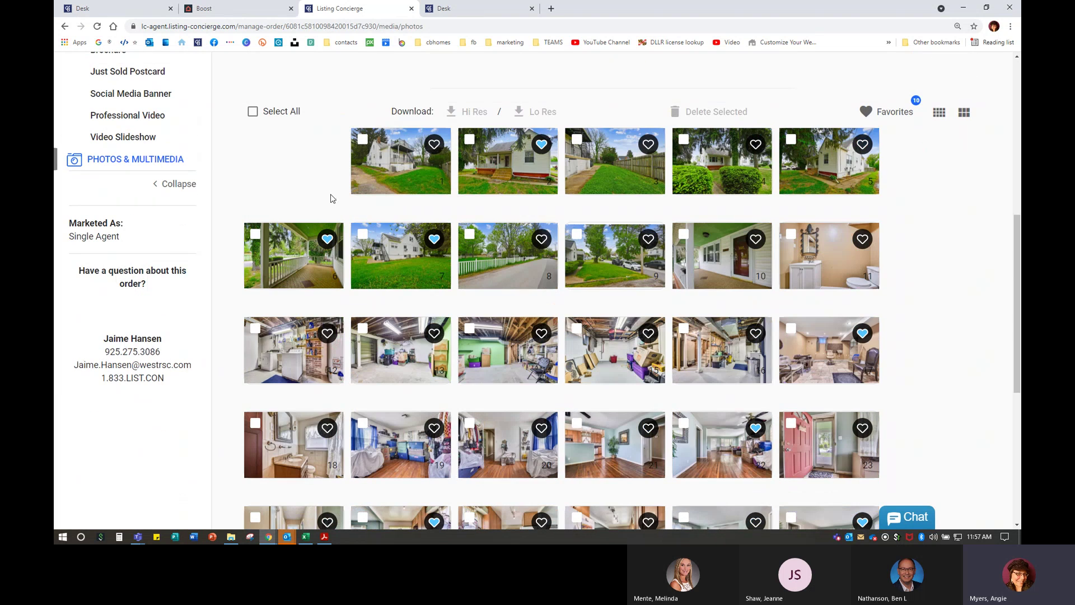
{"action": "left_click", "coordinate": [544, 183]}
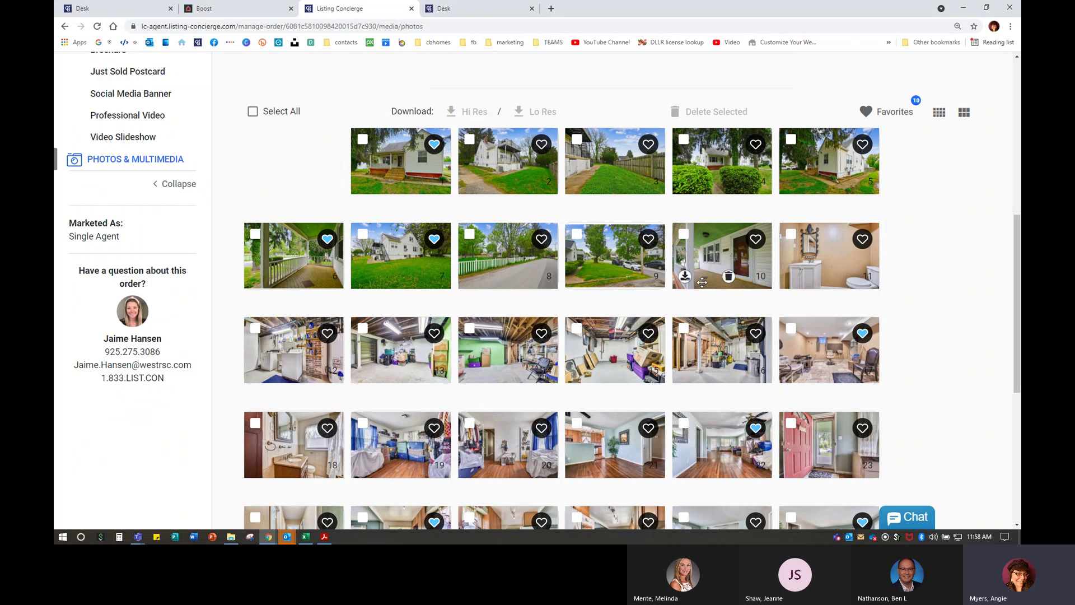
{"action": "scroll", "coordinate": [720, 301], "scroll_direction": "up", "scroll_amount": 3}
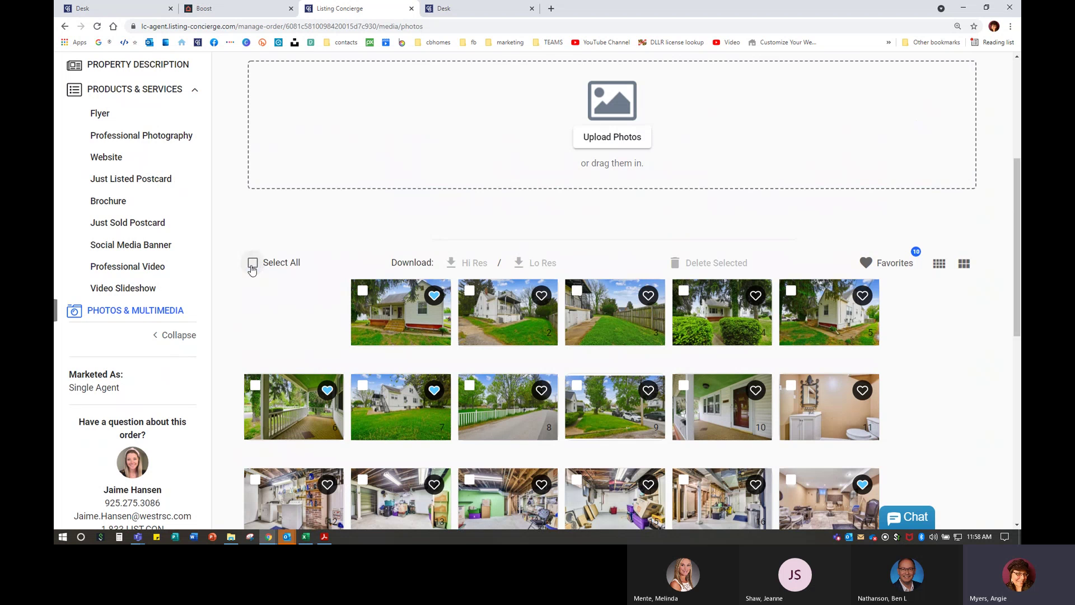
{"action": "left_click", "coordinate": [253, 262]}
{"action": "scroll", "coordinate": [961, 269], "scroll_direction": "down", "scroll_amount": 2}
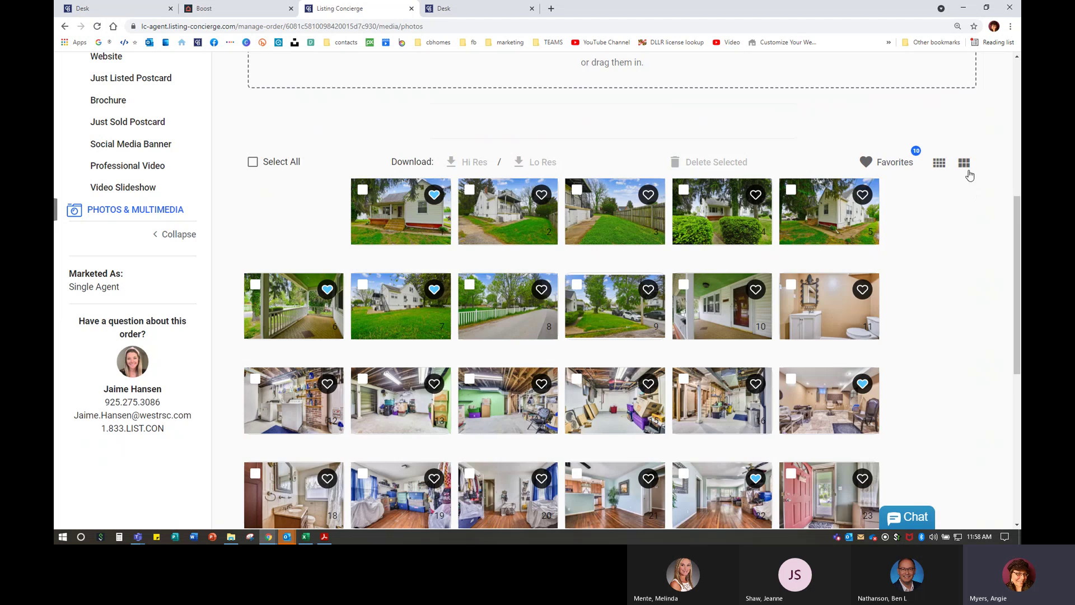
- Switch the gallery to large thumbnails, four per row, and scroll through the photos
{"action": "left_click", "coordinate": [964, 168]}
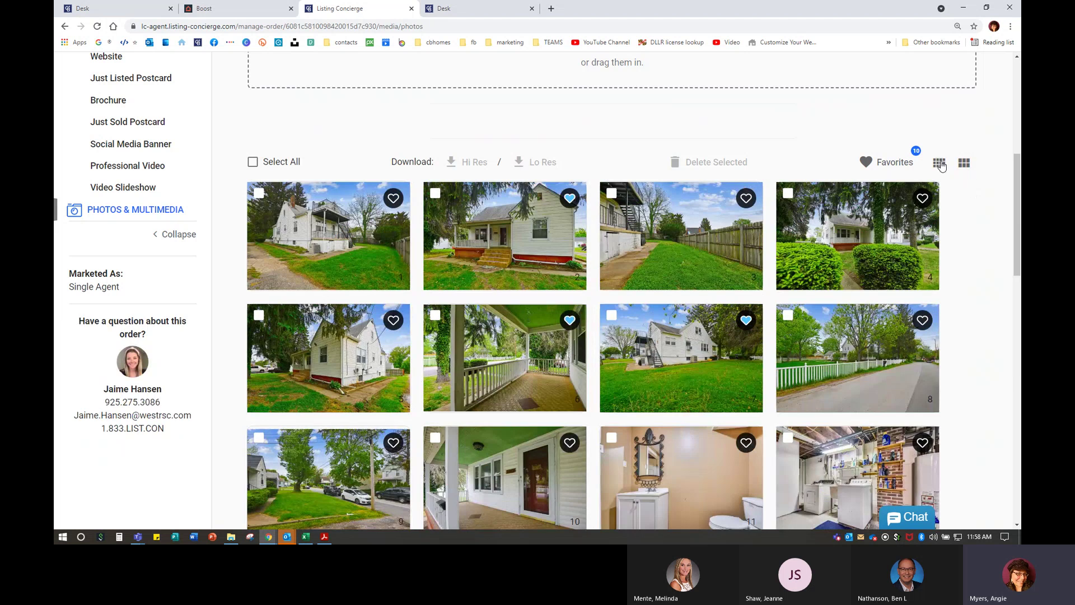
{"action": "left_click", "coordinate": [939, 163]}
{"action": "left_click", "coordinate": [964, 163]}
{"action": "scroll", "coordinate": [1000, 331], "scroll_direction": "down", "scroll_amount": 8}
{"action": "scroll", "coordinate": [1001, 334], "scroll_direction": "down", "scroll_amount": 9}
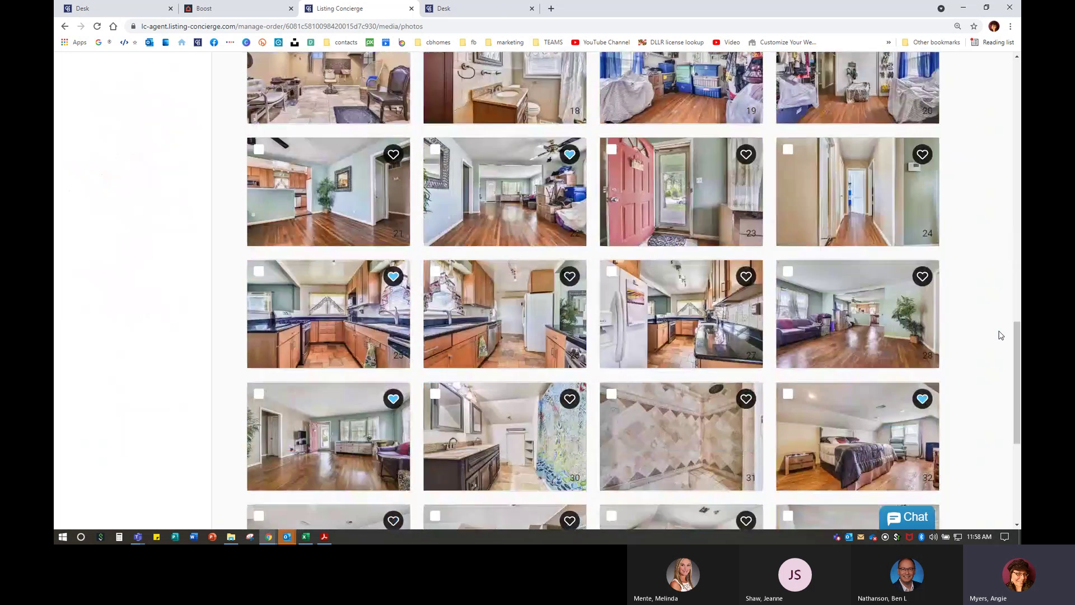
{"action": "scroll", "coordinate": [1001, 335], "scroll_direction": "up", "scroll_amount": 6}
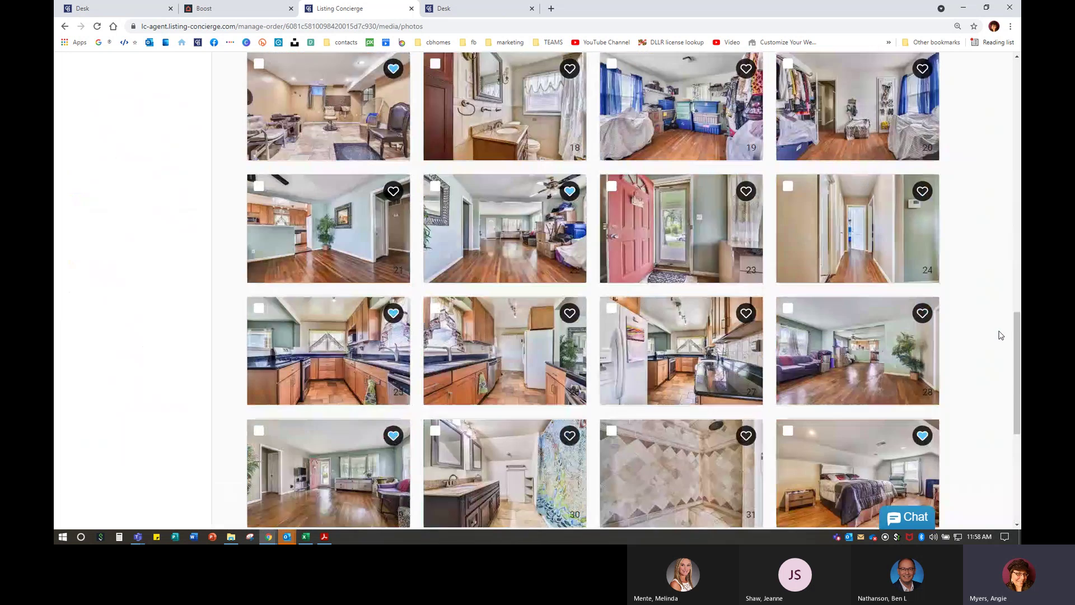
{"action": "scroll", "coordinate": [1000, 335], "scroll_direction": "up", "scroll_amount": 12}
{"action": "scroll", "coordinate": [168, 381], "scroll_direction": "down", "scroll_amount": 1}
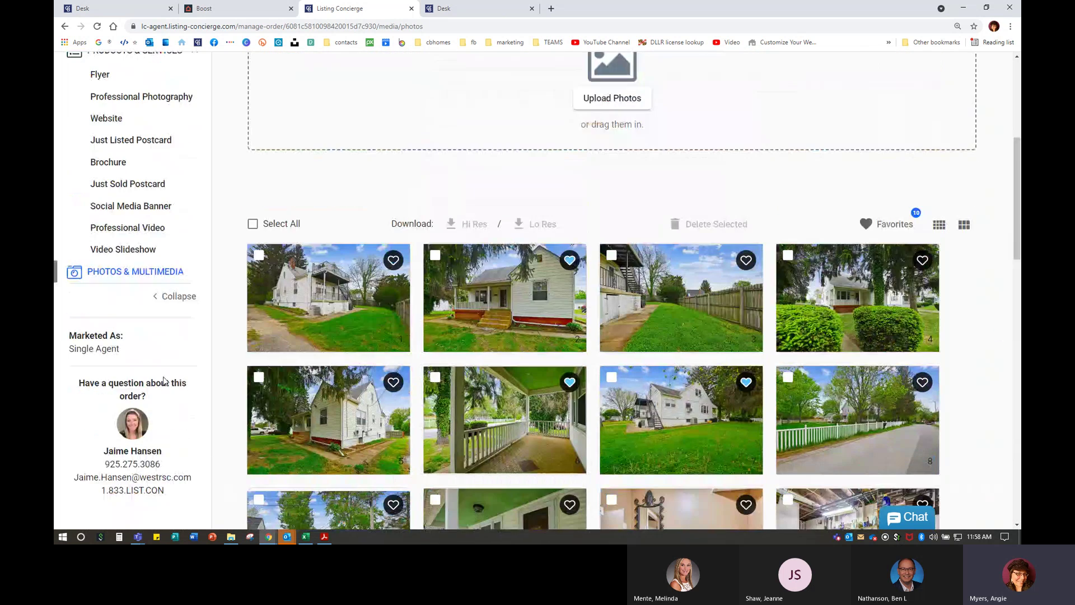
{"action": "scroll", "coordinate": [110, 374], "scroll_direction": "down", "scroll_amount": 5}
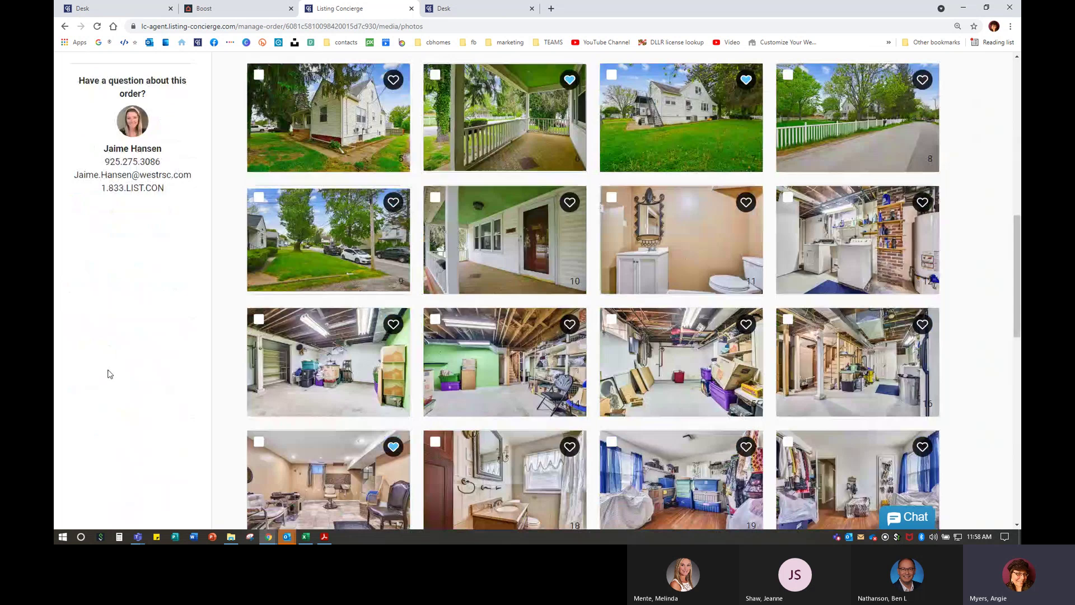
{"action": "scroll", "coordinate": [110, 375], "scroll_direction": "up", "scroll_amount": 3}
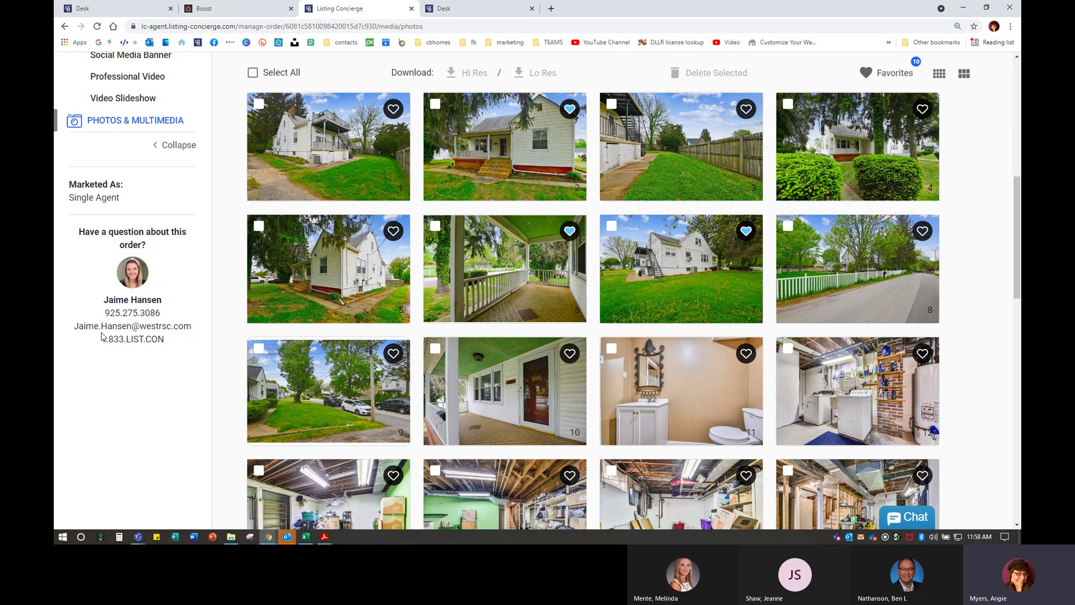
- Highlight and clear the support phone number, then bring up the open Teams windows
{"action": "left_click_drag", "start_coordinate": [101, 338], "coordinate": [161, 340]}
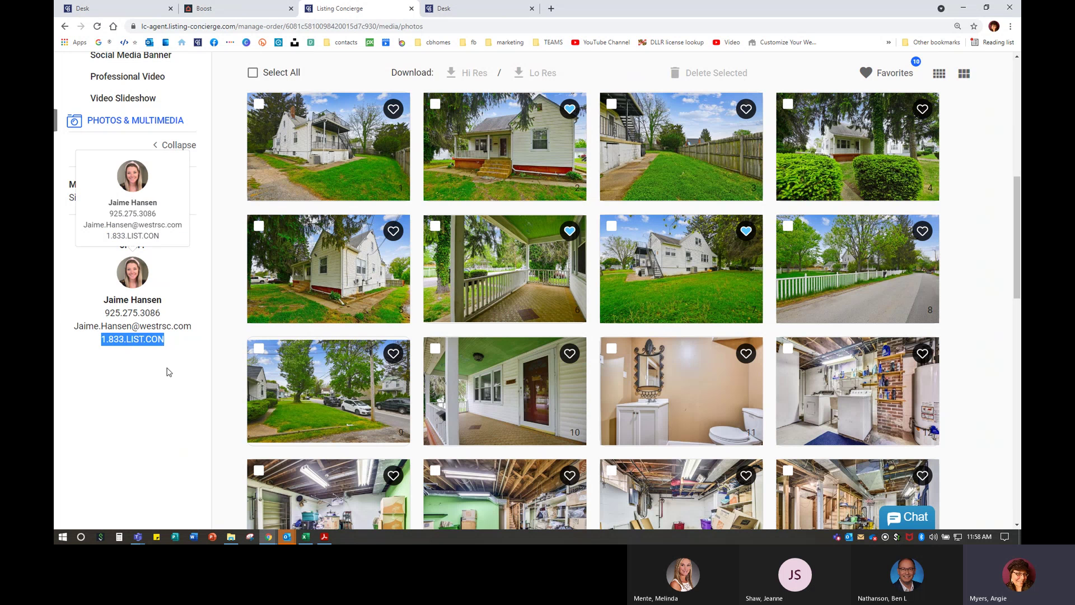
{"action": "left_click", "coordinate": [152, 248]}
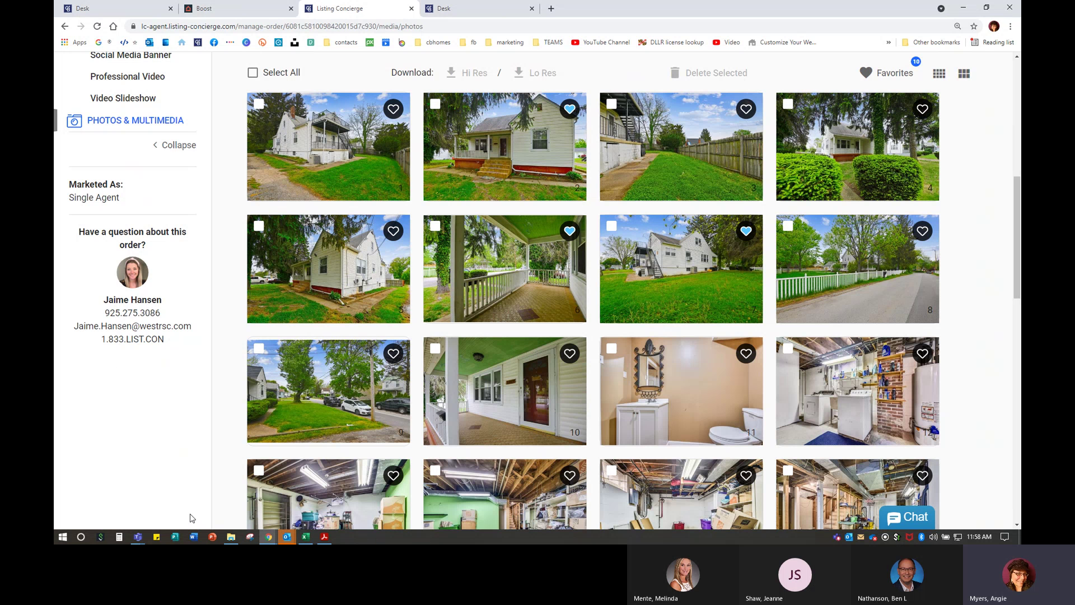
{"action": "left_click", "coordinate": [141, 538]}
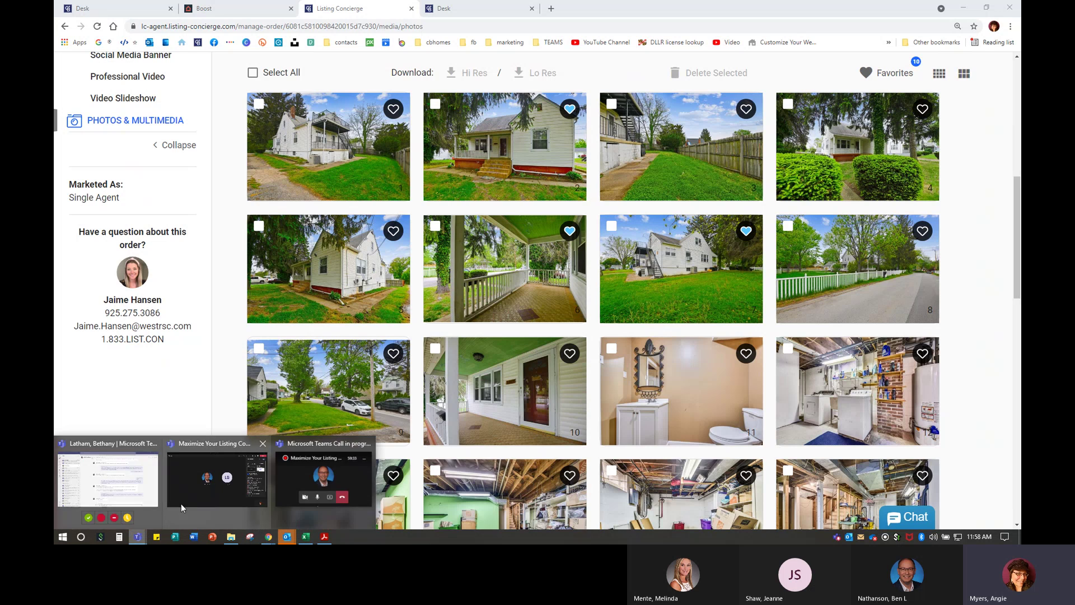
- Return to the Teams meeting, open its chat, and request Stop recording from More actions
{"action": "left_click", "coordinate": [324, 495]}
{"action": "left_click", "coordinate": [988, 65]}
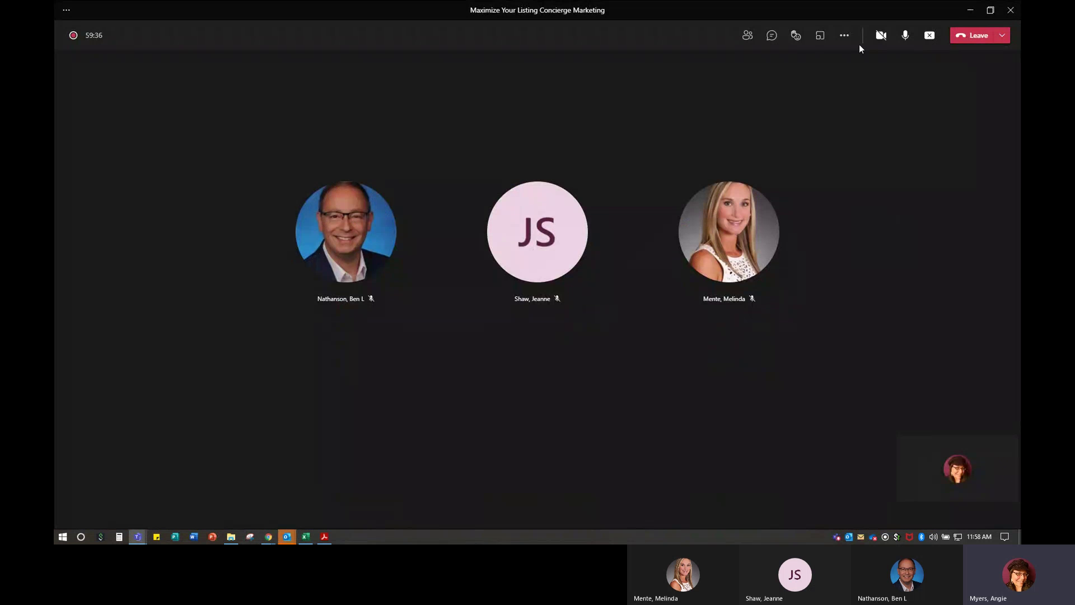
{"action": "left_click", "coordinate": [771, 37]}
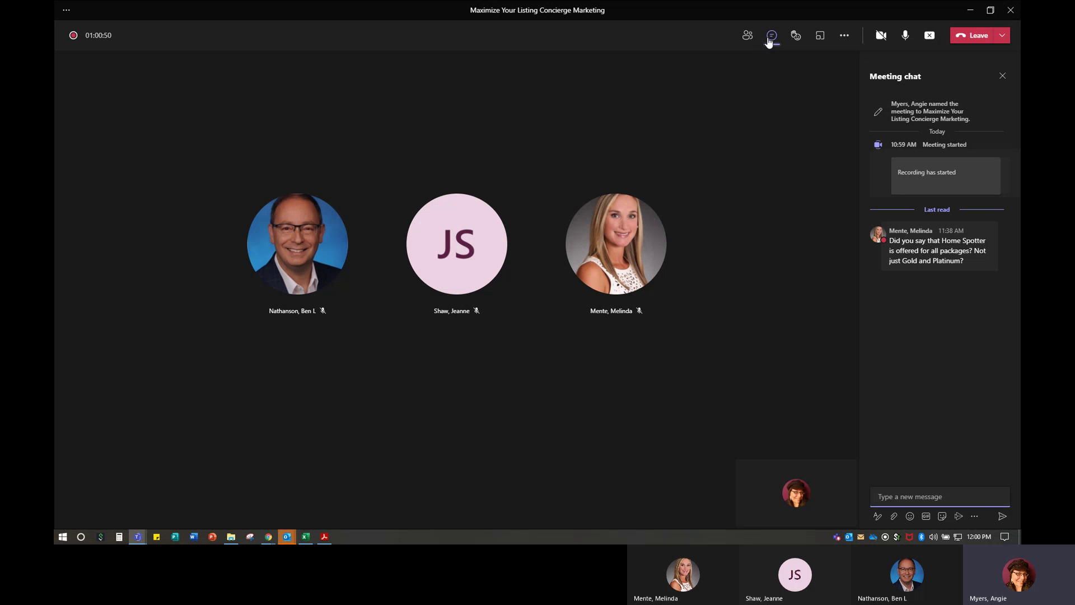
{"action": "left_click", "coordinate": [844, 35]}
{"action": "left_click", "coordinate": [877, 319]}
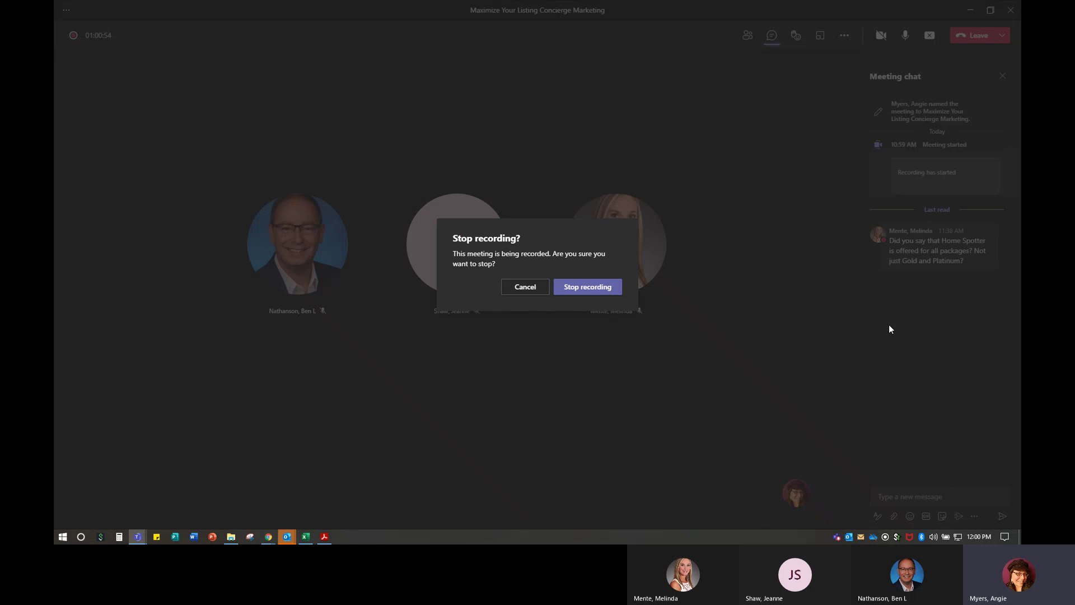